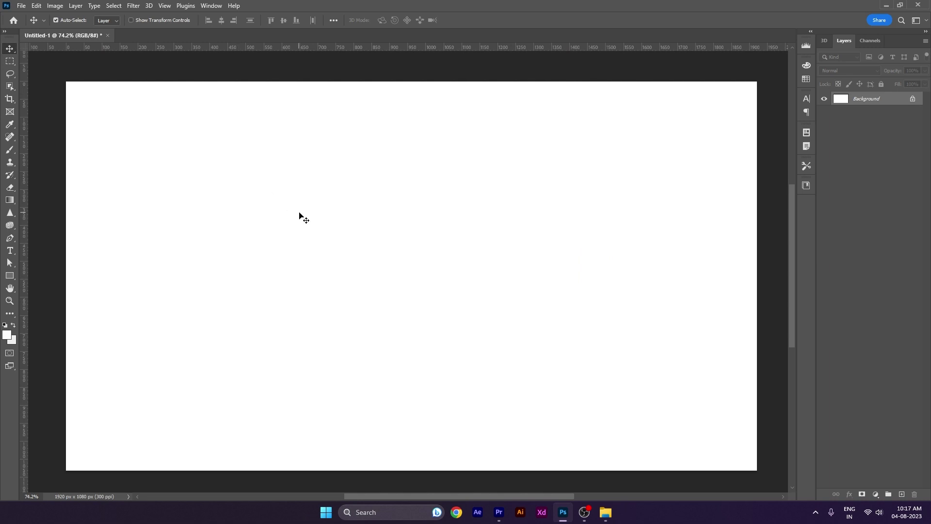
Select the Rectangle Tool from the shape tool flyout in the toolbar
click(11, 276)
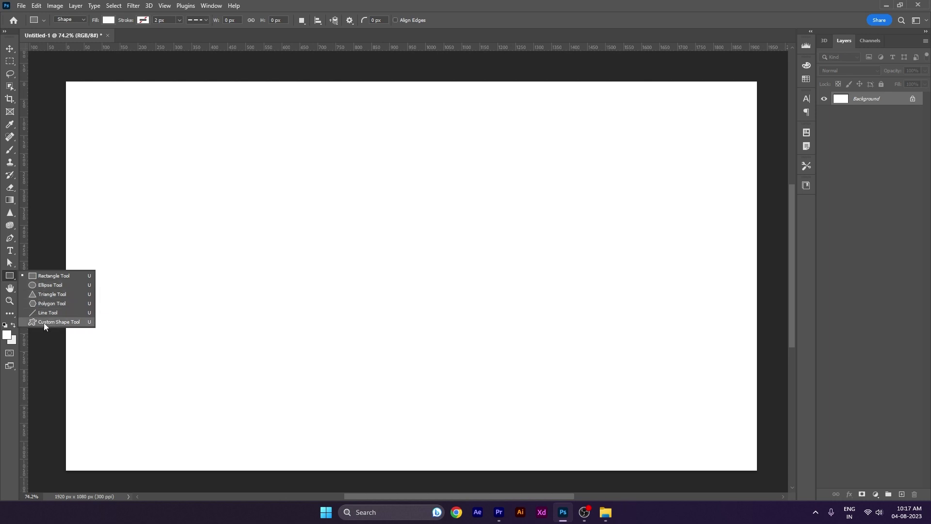
click(65, 276)
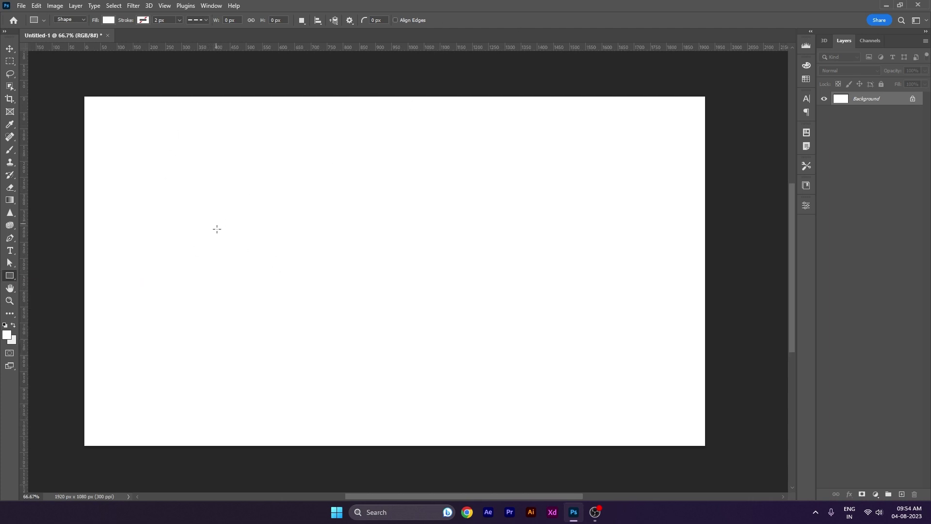
drag(194, 179, 394, 379)
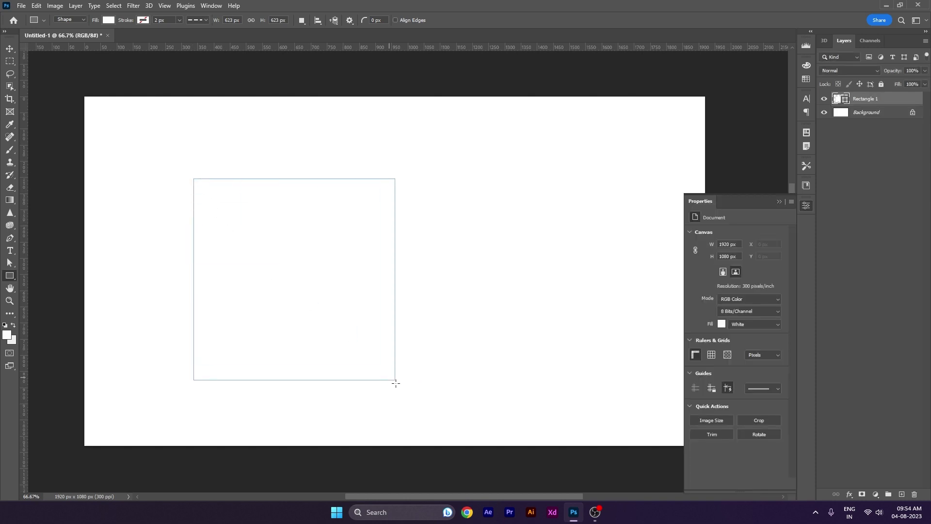
click(109, 20)
click(47, 71)
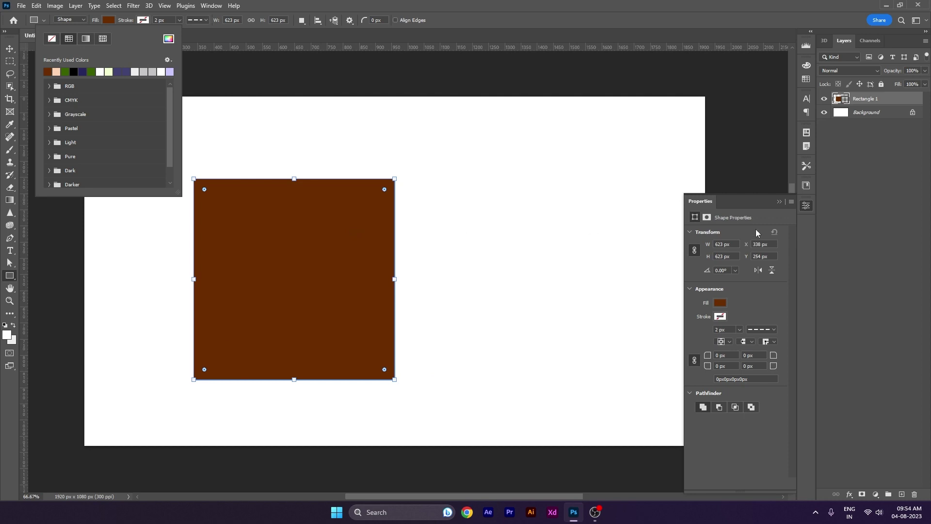
click(422, 240)
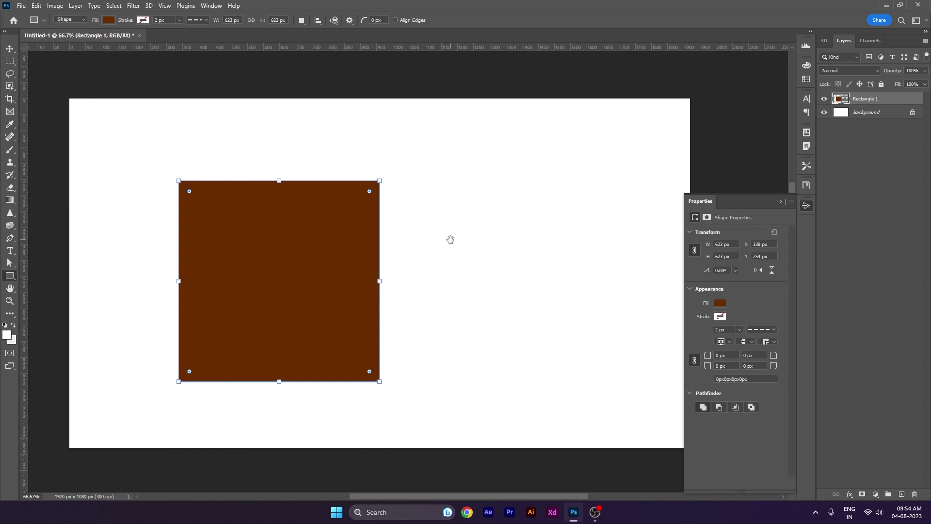
mouse_move(419, 189)
mouse_down()
mouse_move(588, 355)
mouse_move(643, 330)
mouse_move(652, 261)
mouse_move(666, 249)
mouse_up()
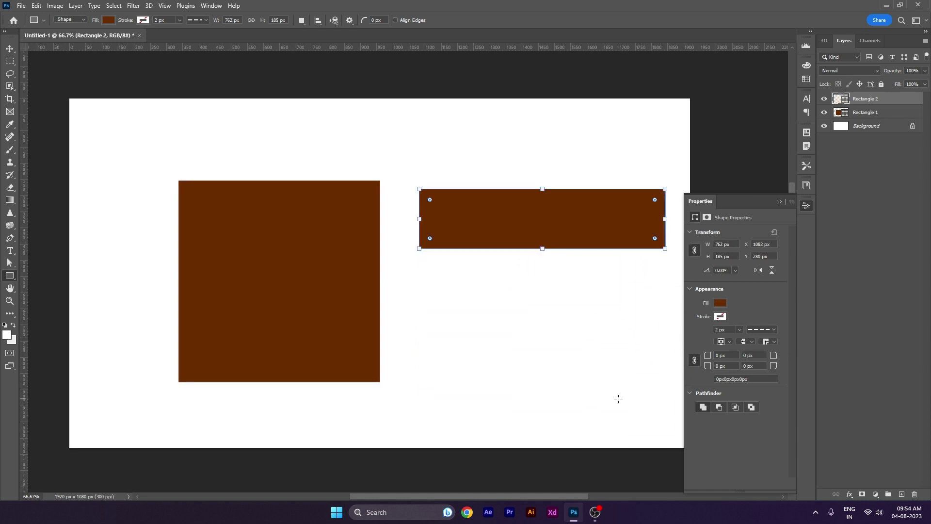
drag(425, 297, 659, 405)
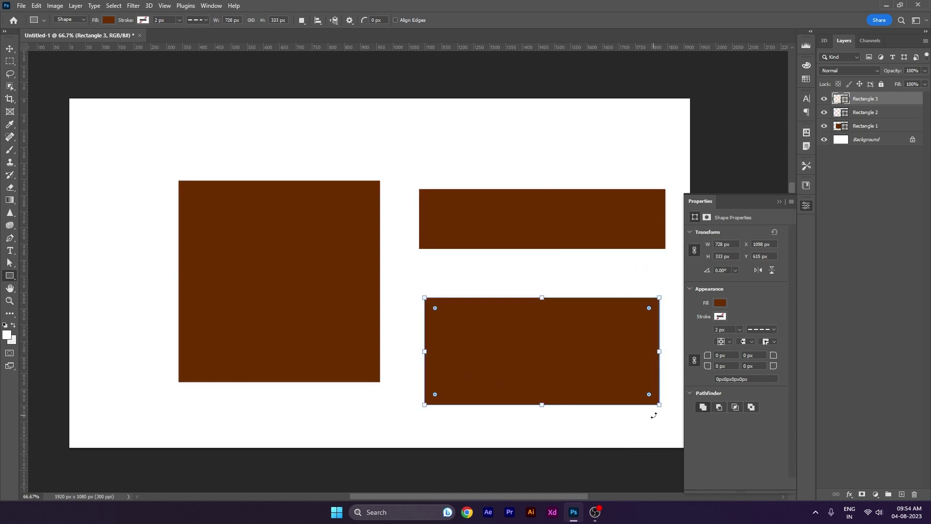
key(ctrl+z)
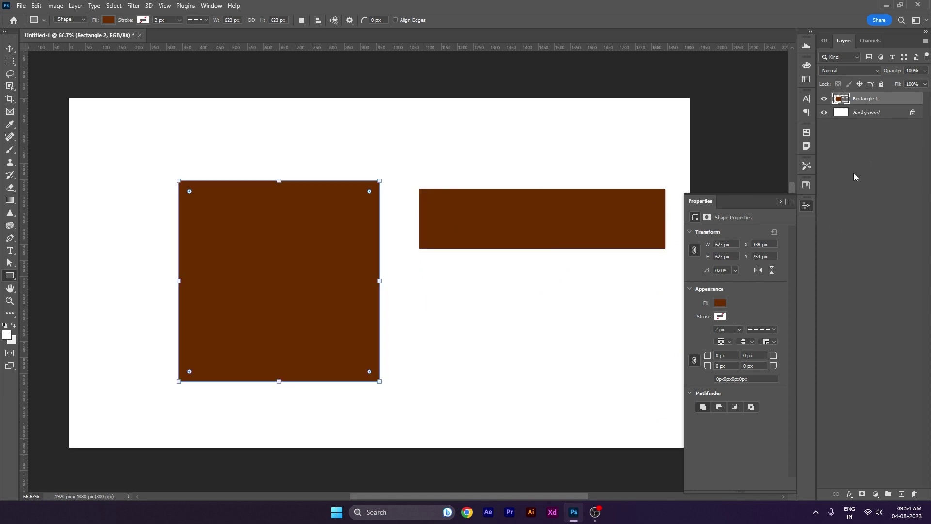
key(ctrl+z)
key(ctrl+z)
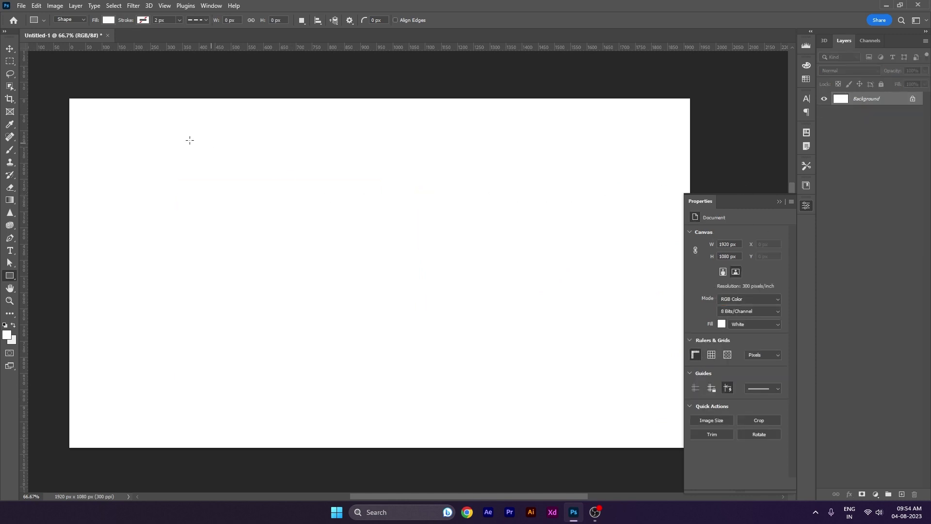
Draw a test square and a wide rectangle beside it, filled dark navy
drag(155, 137, 443, 363)
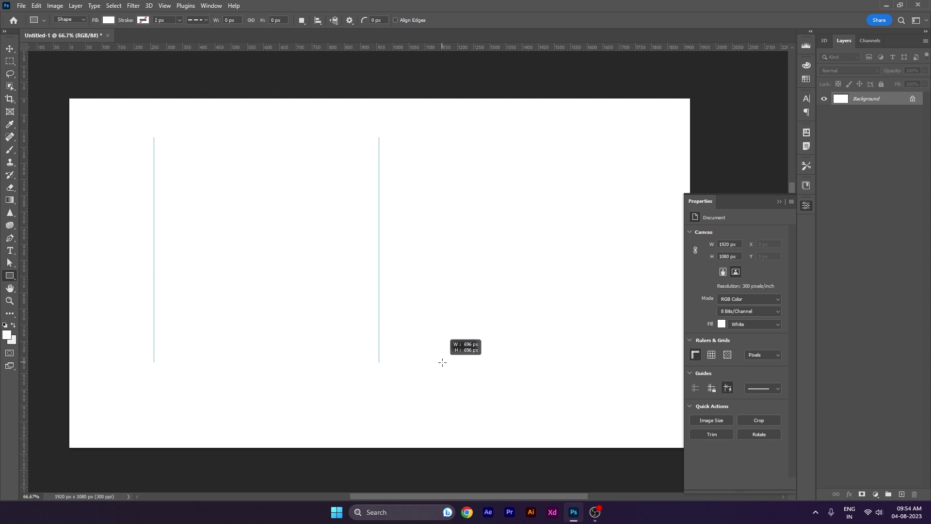
click(109, 20)
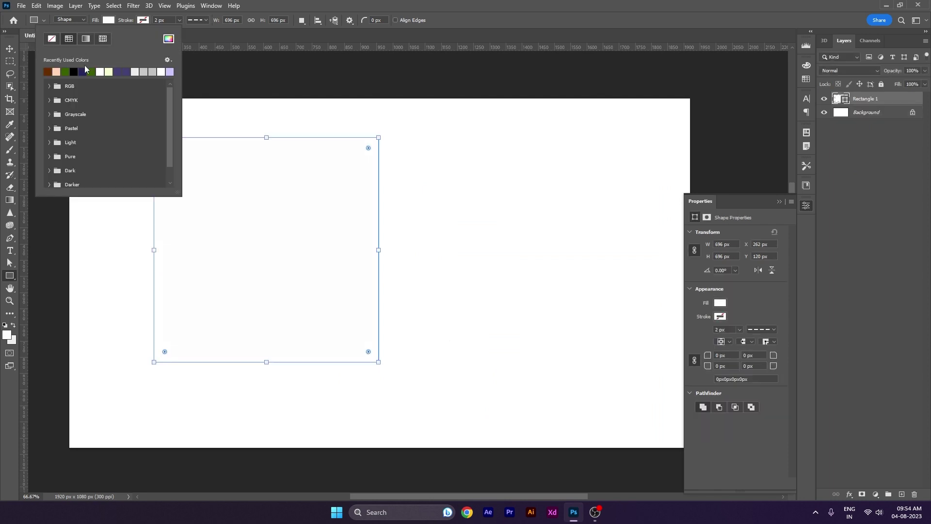
click(83, 72)
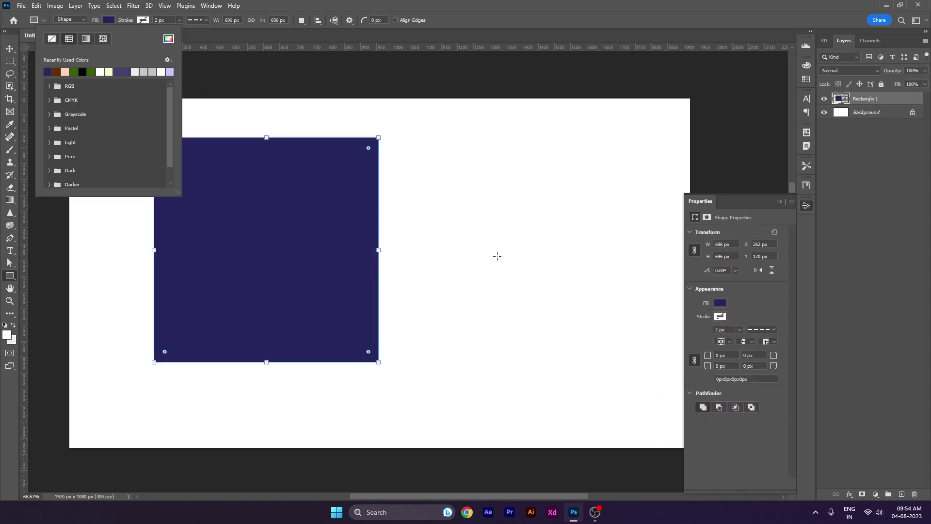
drag(391, 211, 655, 305)
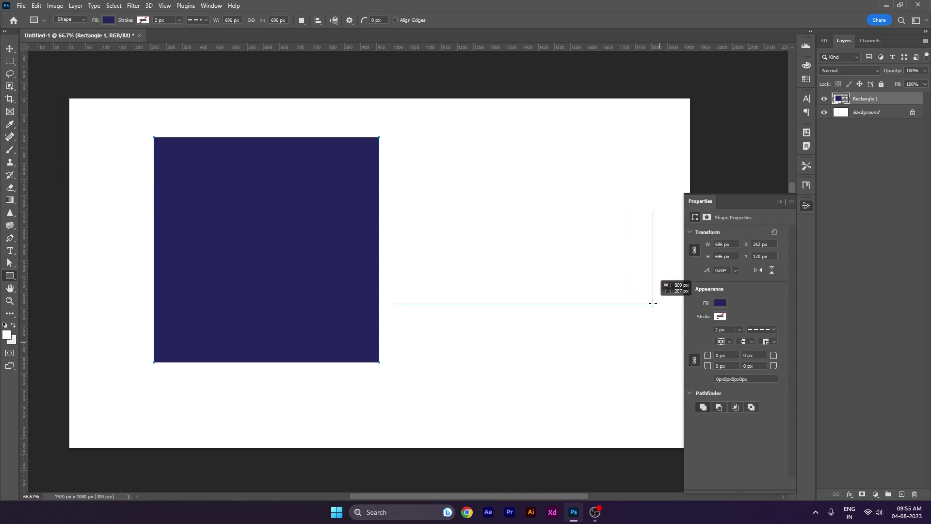
drag(655, 305, 652, 303)
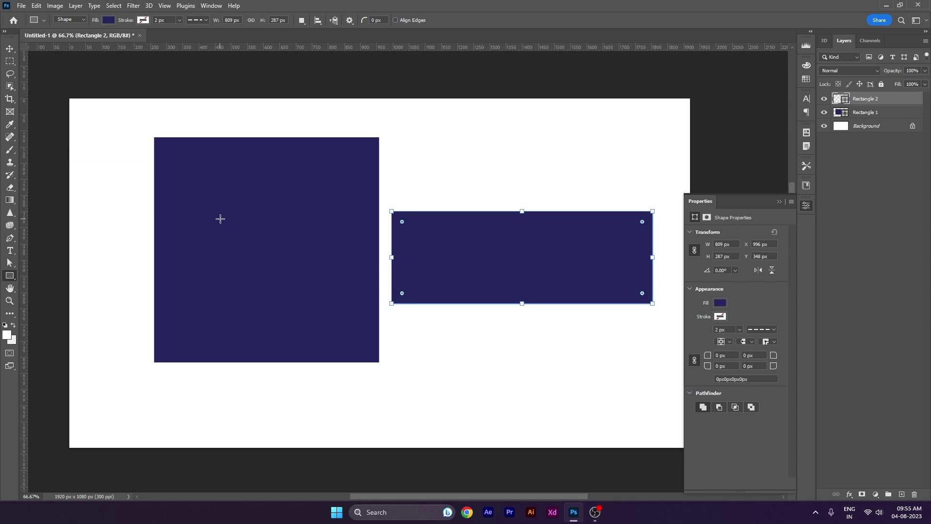
Undo the test shapes and draw a 1334×545 px white rectangle across the canvas
key(ctrl+z)
key(ctrl+z)
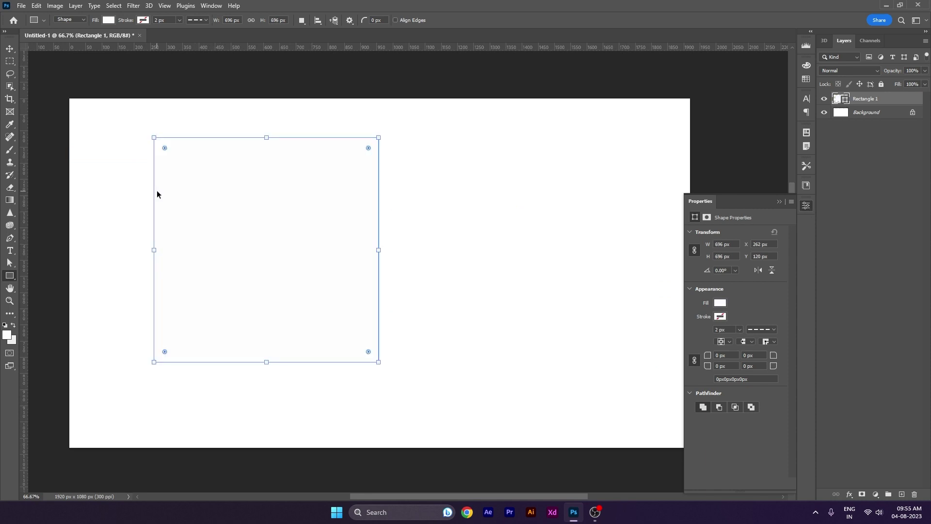
key(ctrl+z)
drag(132, 180, 563, 356)
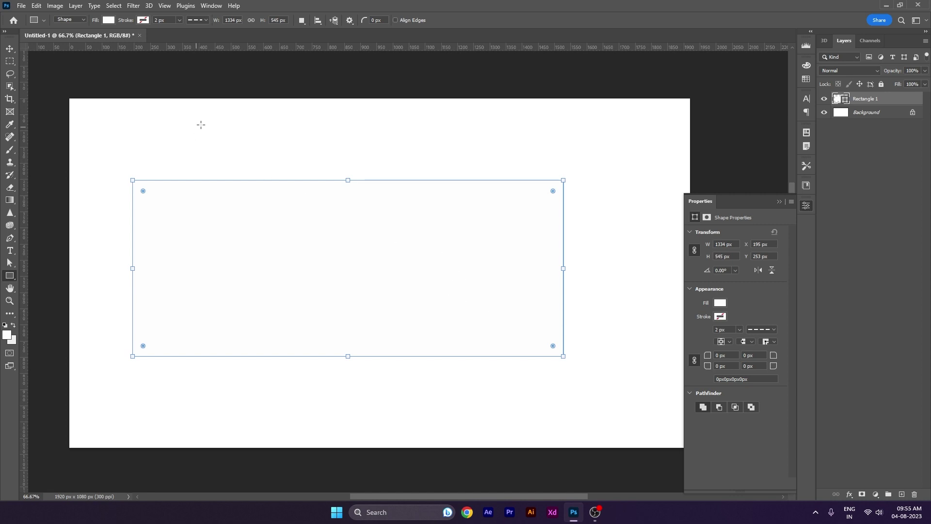
Keep Shape mode and try navy and RGB red fills before choosing CMYK green
click(76, 21)
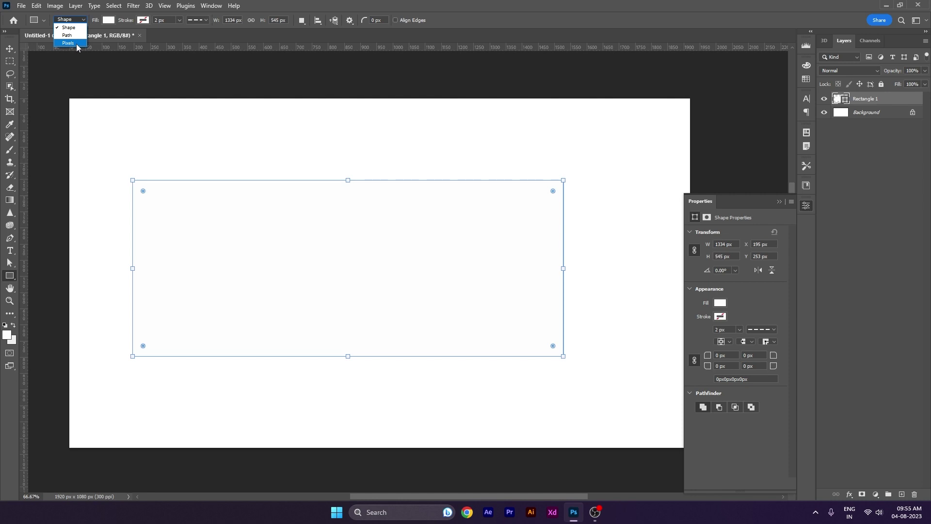
click(78, 29)
click(108, 22)
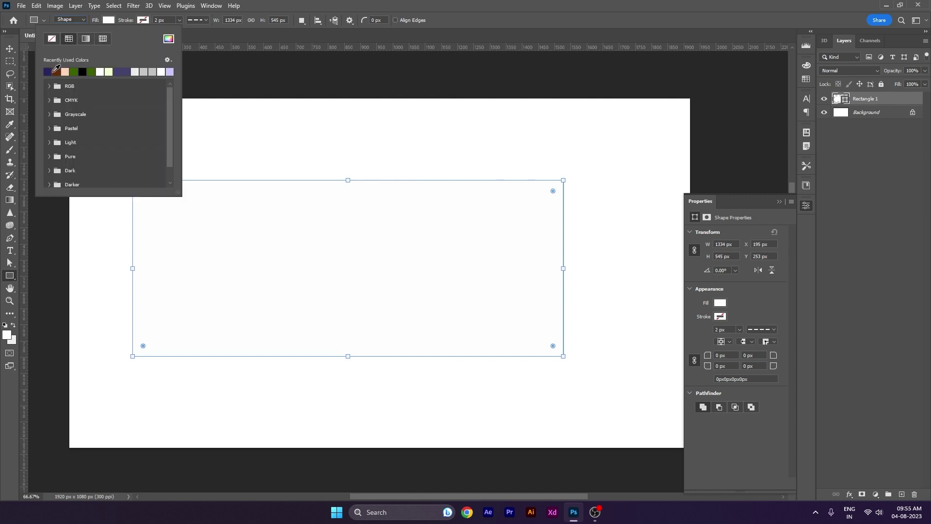
click(50, 71)
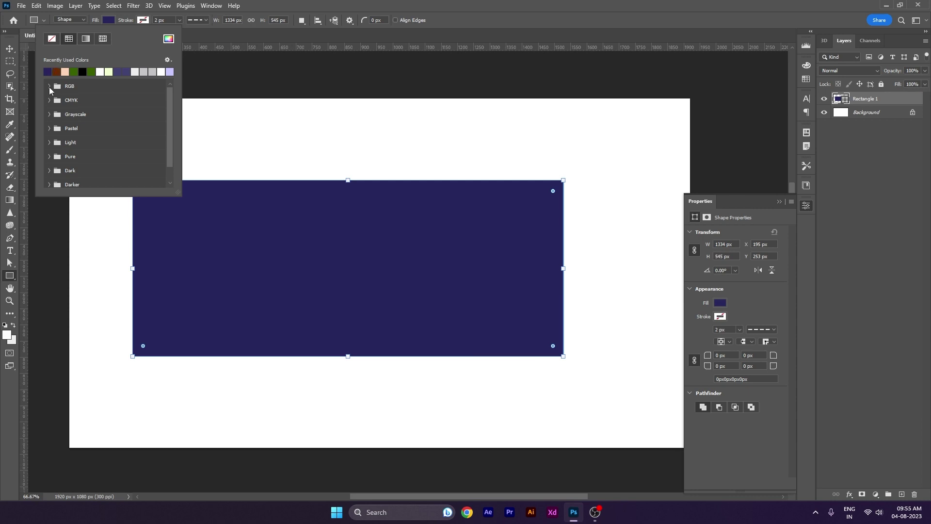
click(49, 86)
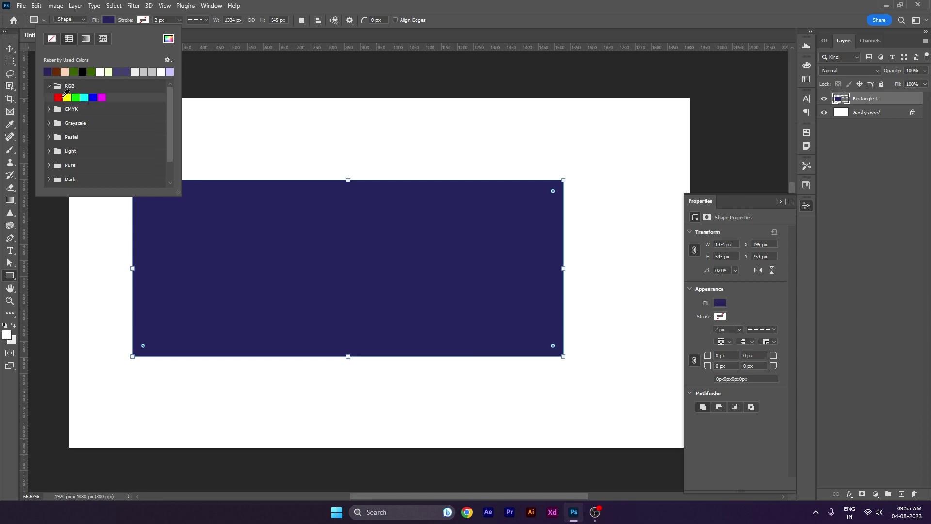
click(59, 97)
click(49, 87)
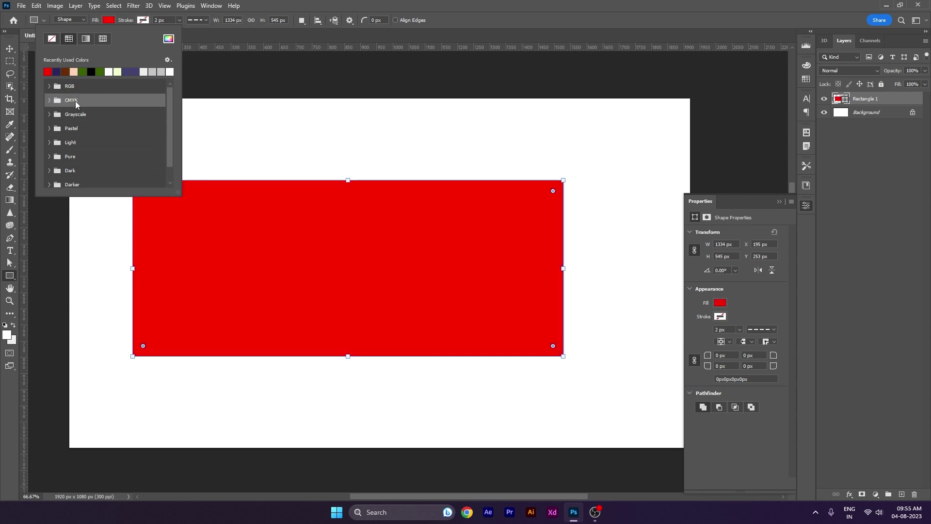
click(50, 100)
click(76, 112)
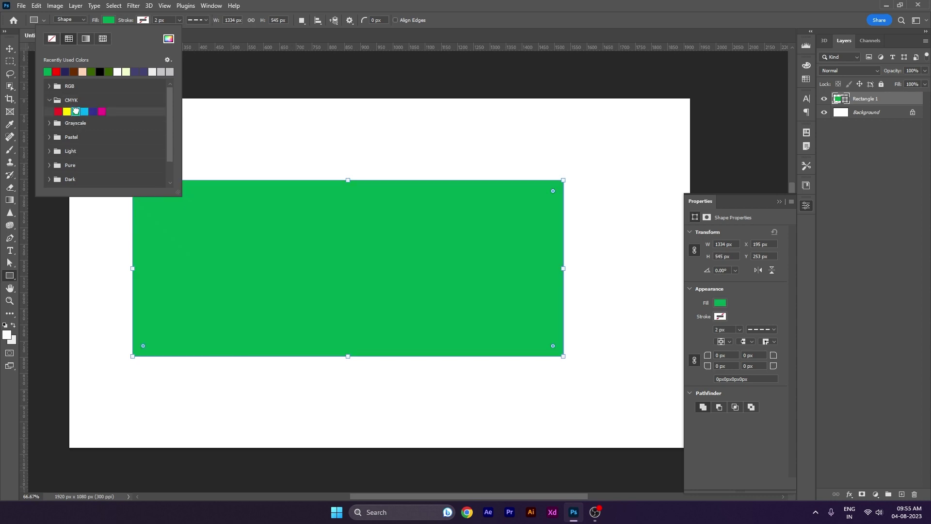
click(52, 99)
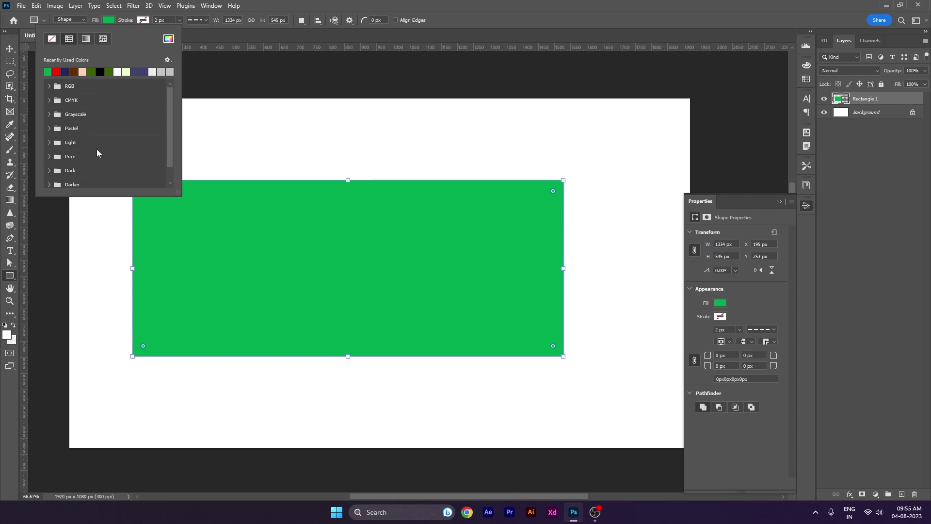
Switch the fill to a gradient running from pink to dark red
click(86, 39)
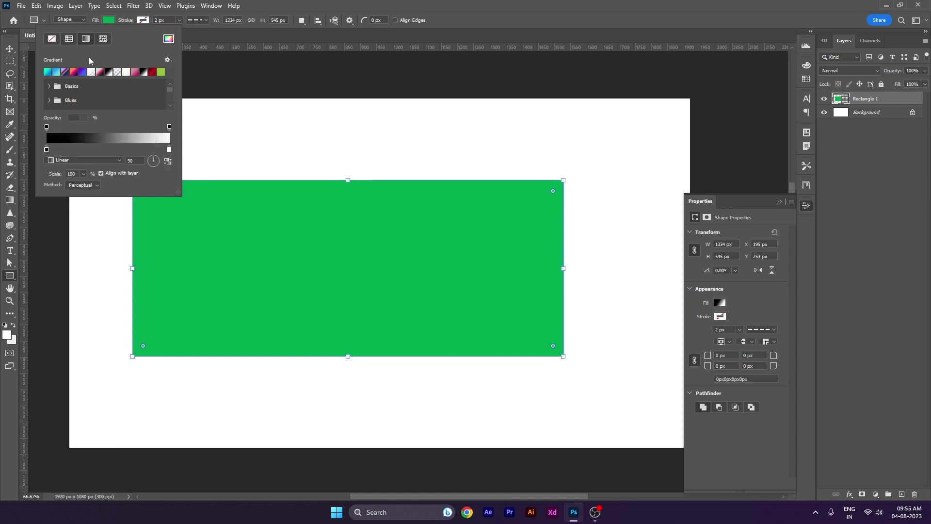
double_click(169, 149)
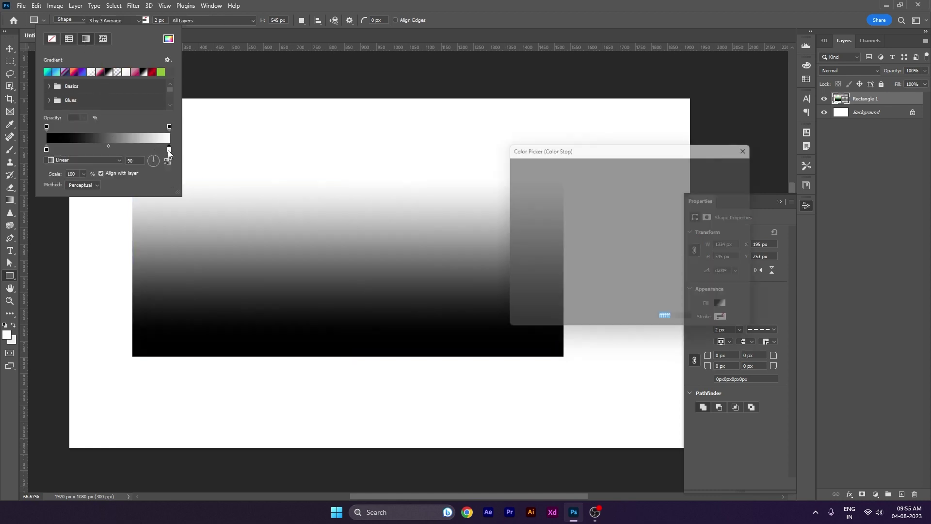
click(631, 250)
click(728, 165)
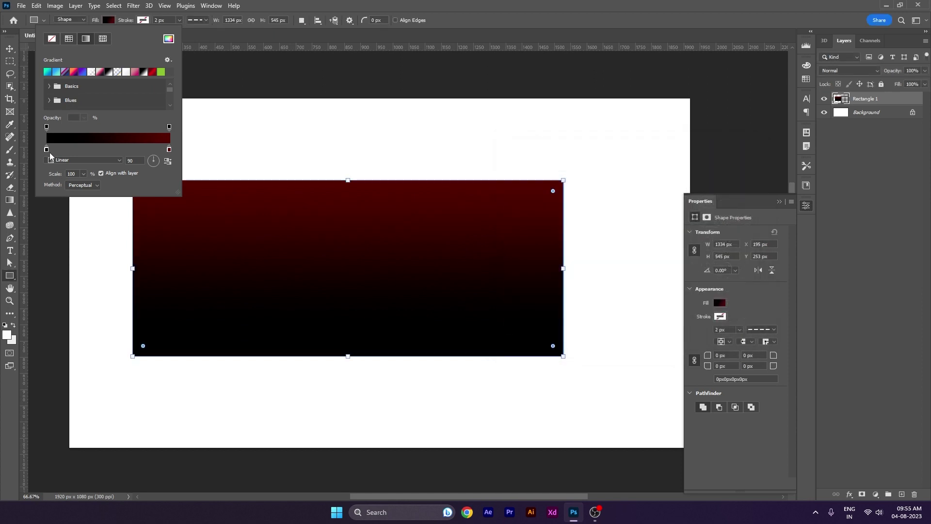
double_click(47, 150)
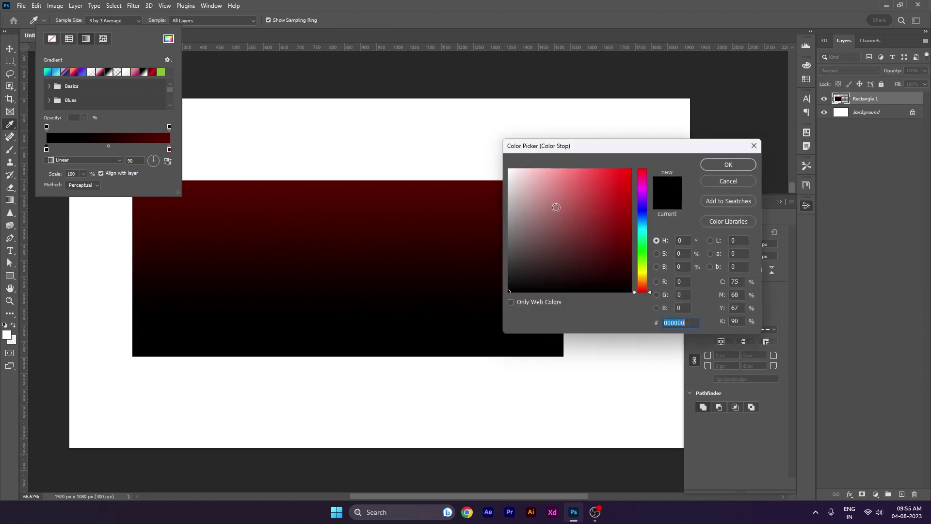
click(571, 168)
click(713, 168)
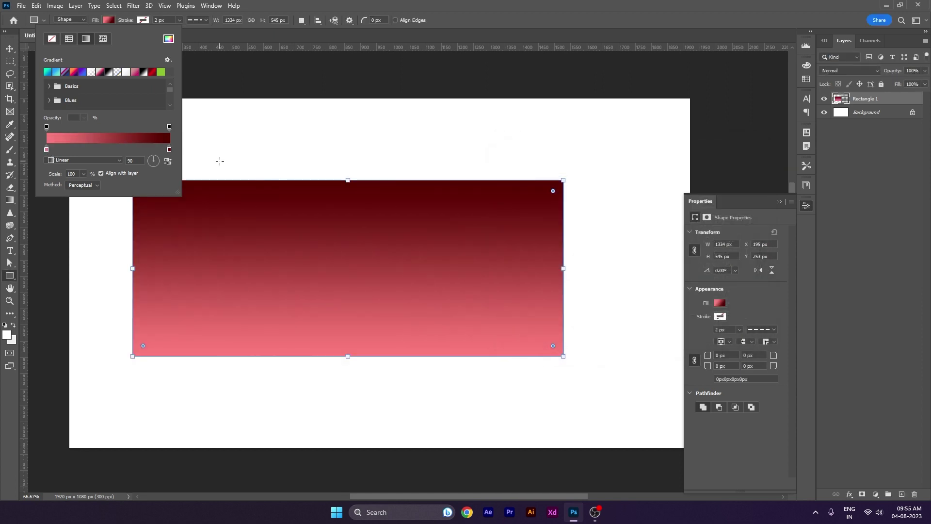
Cycle the gradient style through Radial, Angle, Reflected, Diamond and back to Linear
click(96, 161)
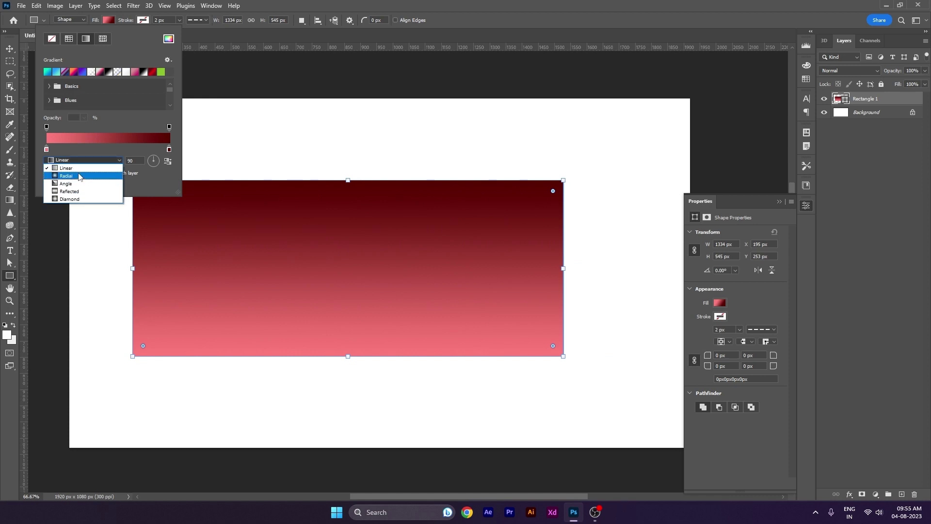
click(77, 176)
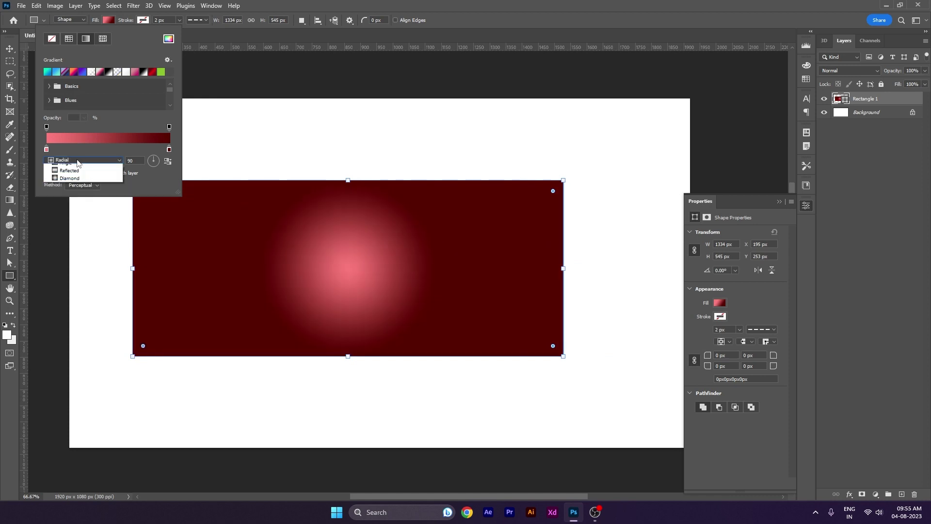
click(73, 183)
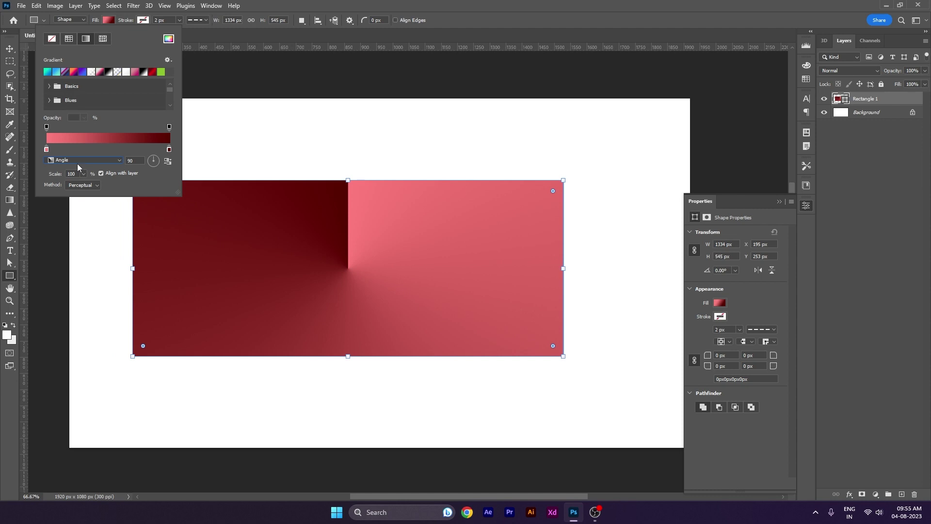
click(78, 162)
click(71, 192)
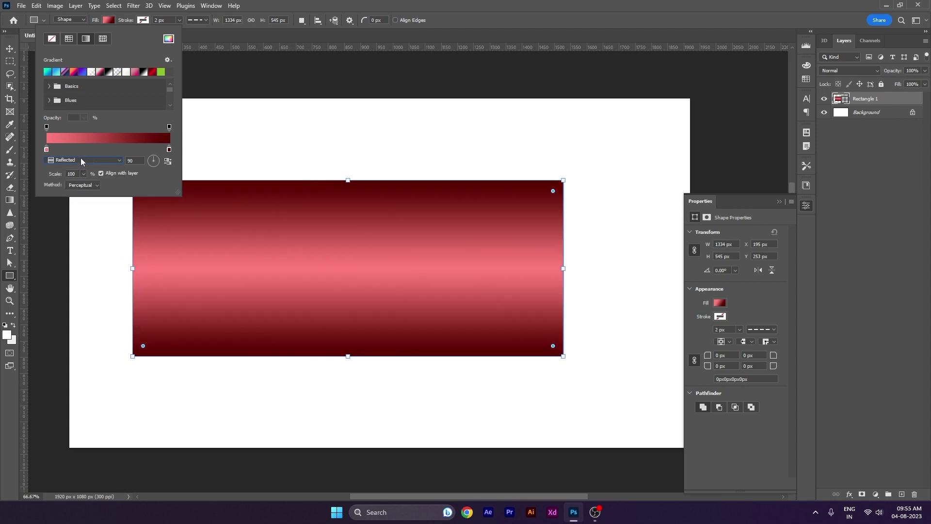
click(81, 162)
click(69, 199)
click(77, 162)
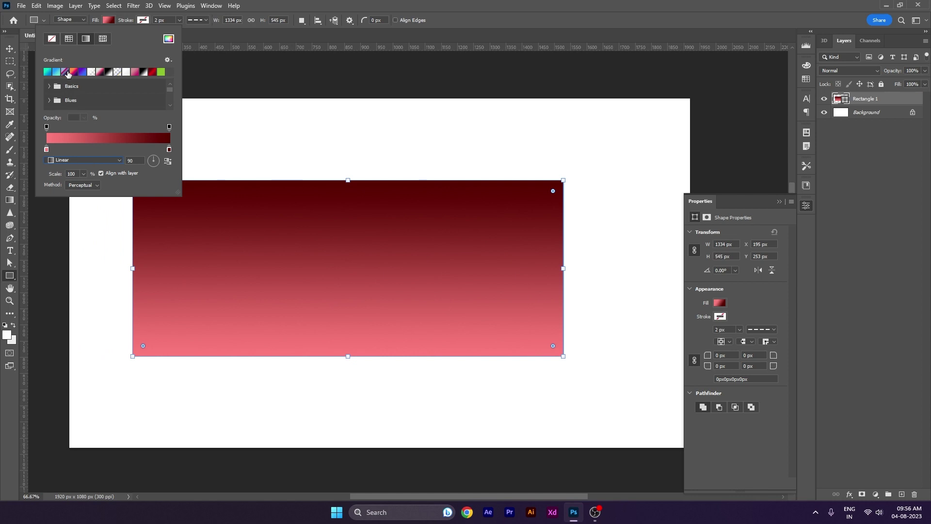
Try the cyan-to-blue and orange-pink-purple gradient presets, then switch the fill to Pattern
click(57, 72)
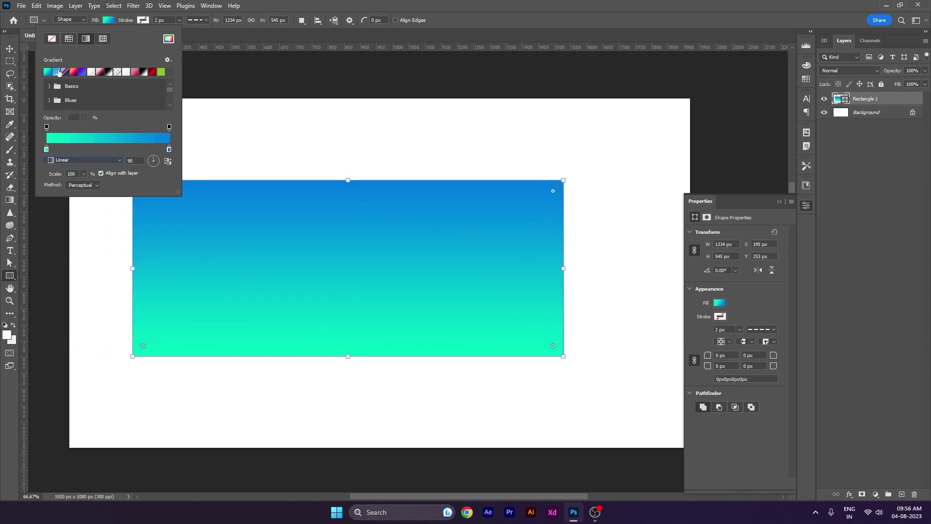
click(73, 72)
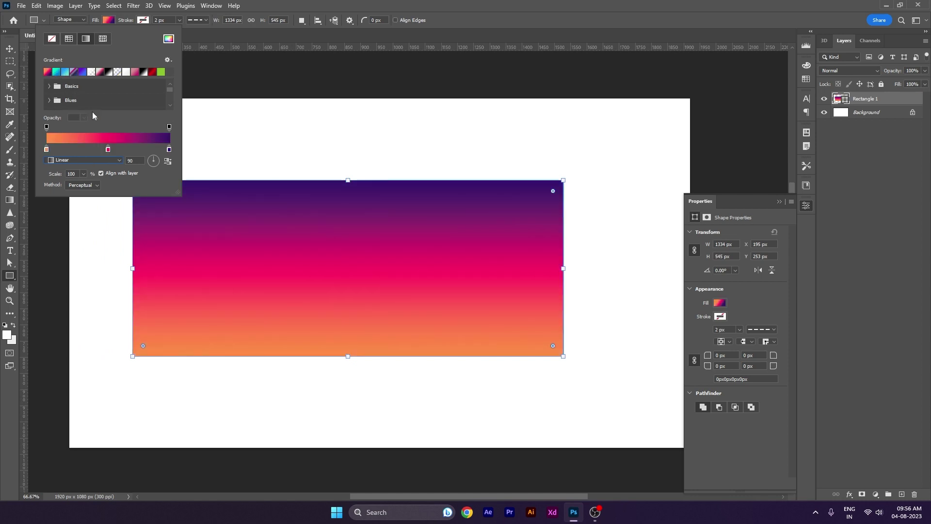
click(102, 40)
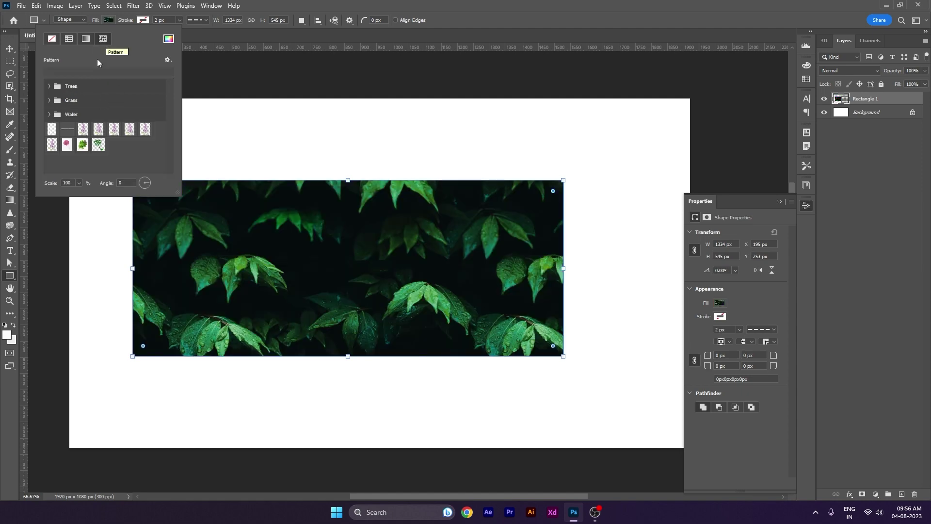
Apply the leaves pattern and stretch the rectangle's edges out to 1673×962 px
click(97, 145)
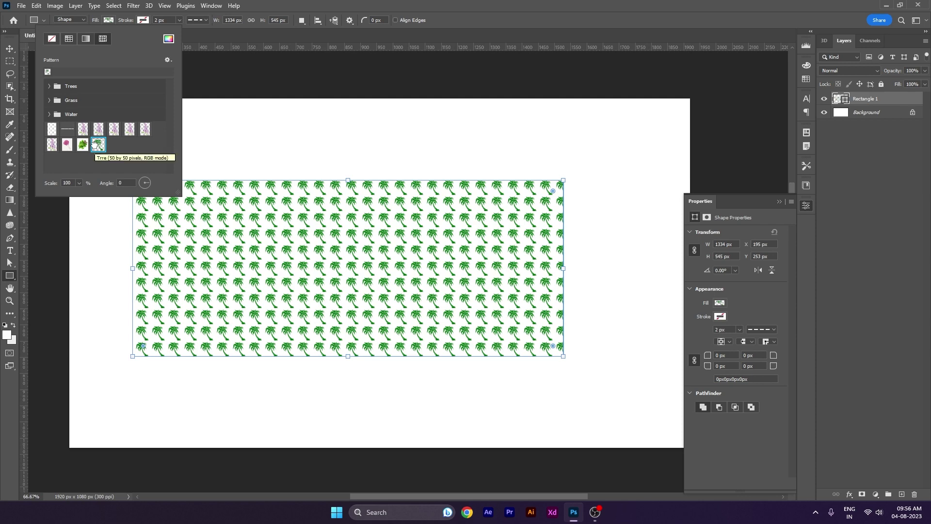
click(83, 145)
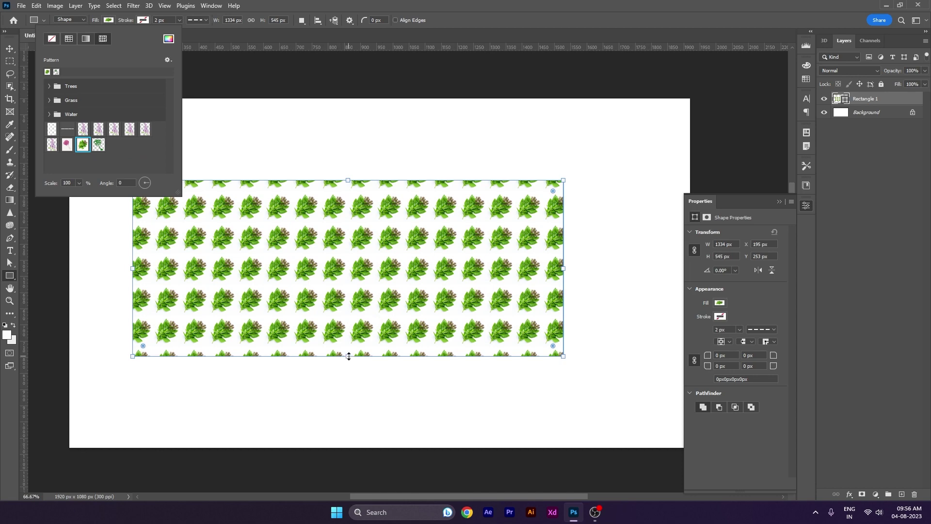
drag(342, 356, 353, 427)
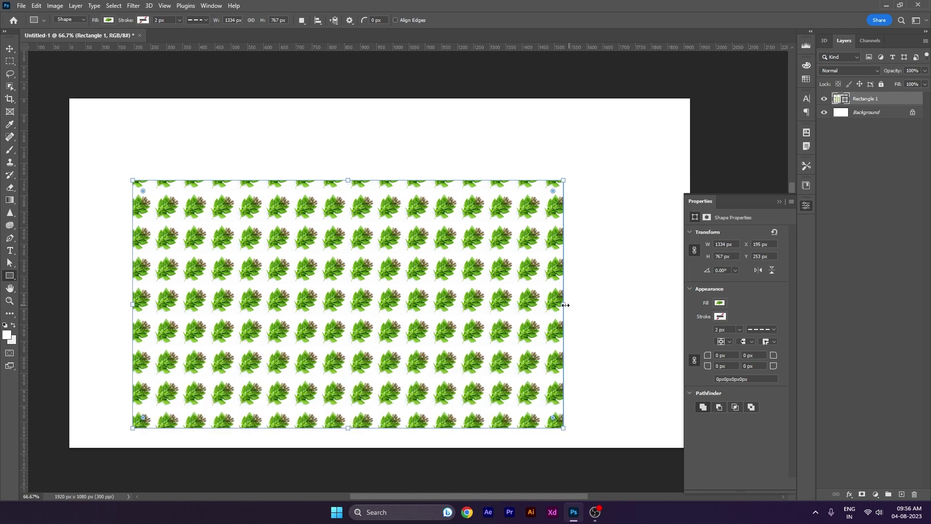
drag(566, 304, 647, 305)
drag(390, 181, 389, 117)
drag(132, 272, 106, 277)
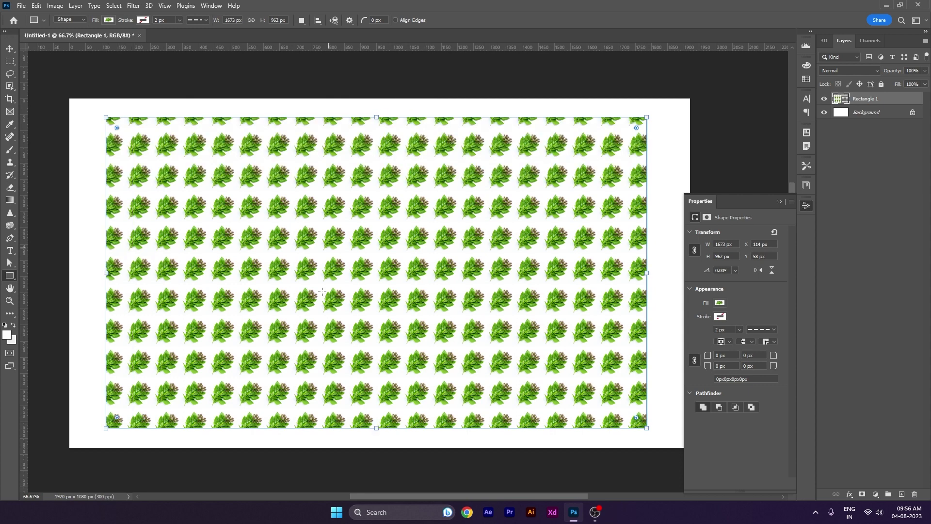
Set the pattern angle to -3° and scale to 122%
click(108, 20)
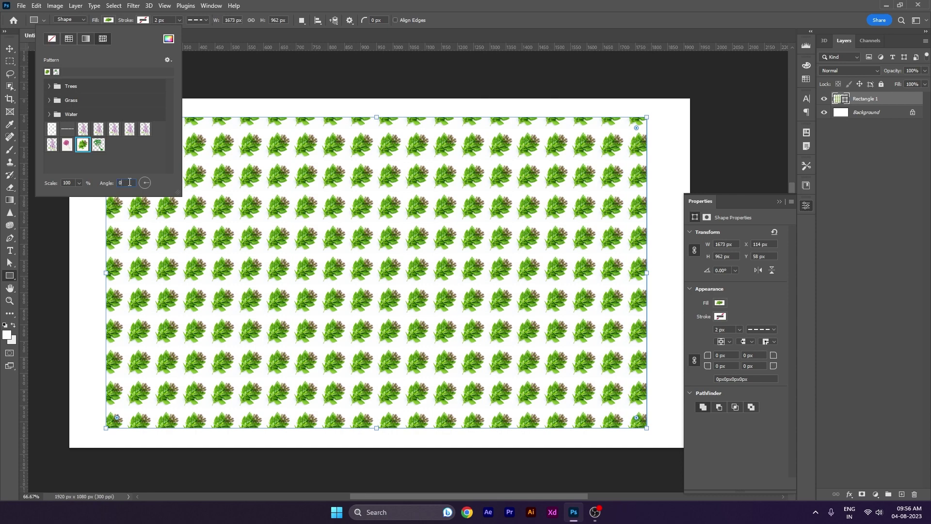
mouse_move(139, 183)
mouse_down()
mouse_move(147, 192)
mouse_move(141, 180)
mouse_move(150, 184)
mouse_up()
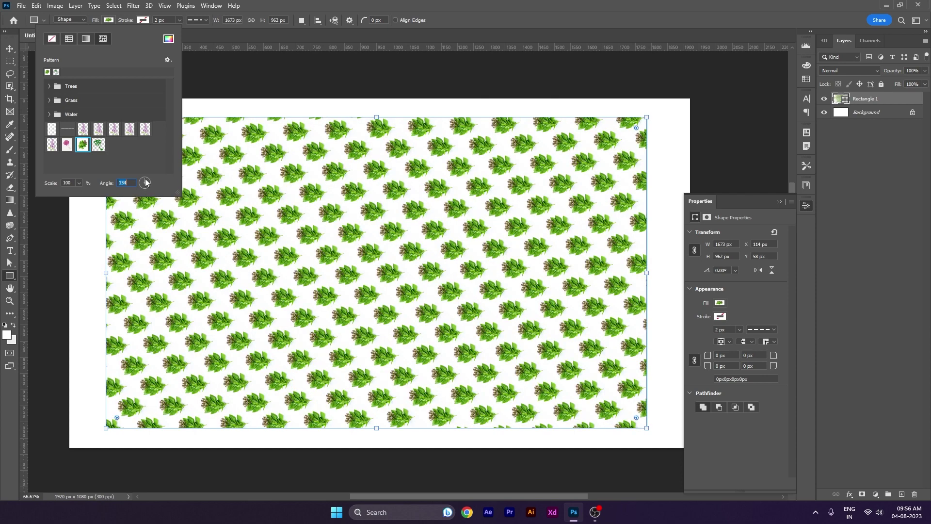
click(148, 184)
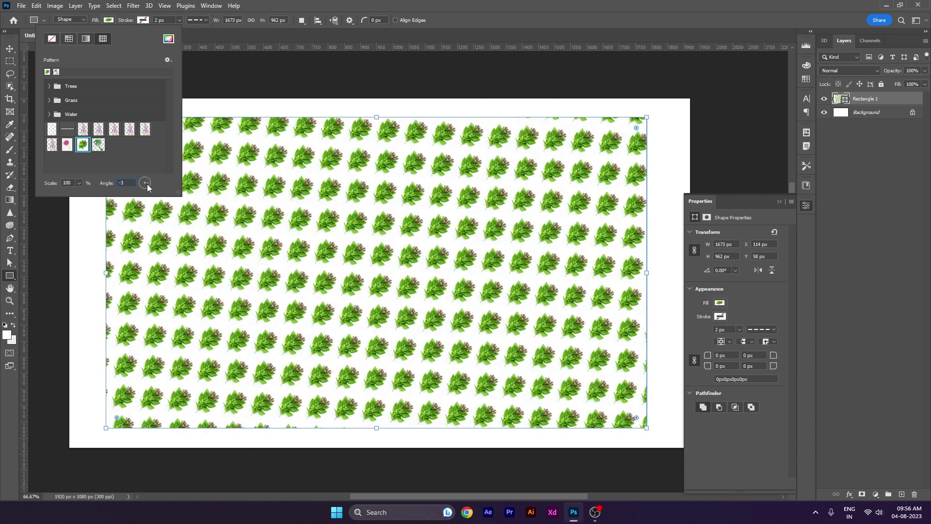
click(78, 185)
mouse_move(79, 195)
mouse_down()
mouse_move(93, 196)
mouse_move(81, 197)
mouse_up()
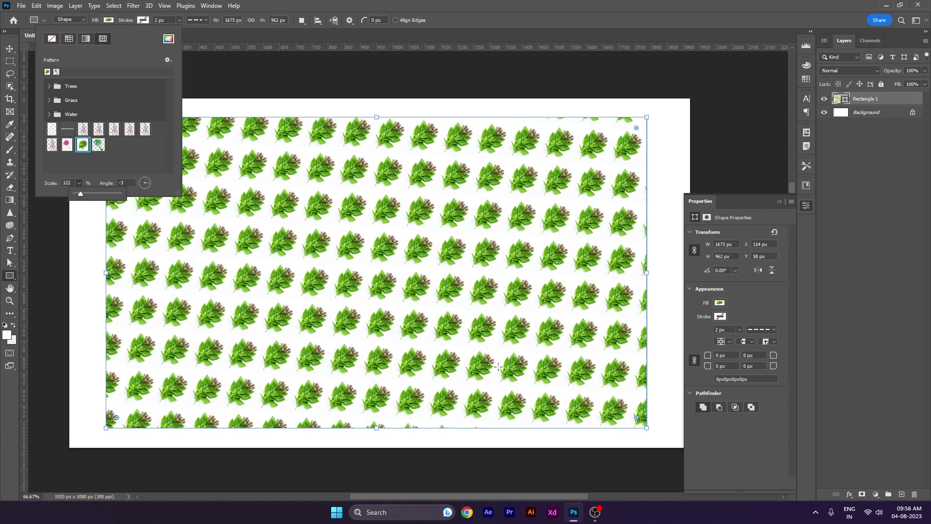
Give the rectangle a solid dark red fill and a 42.89 px black stroke
click(69, 39)
click(48, 72)
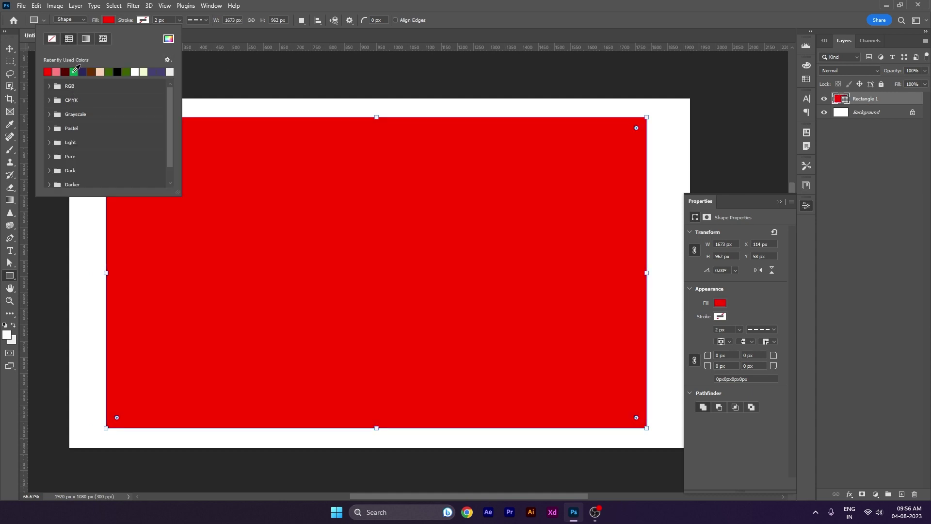
click(53, 39)
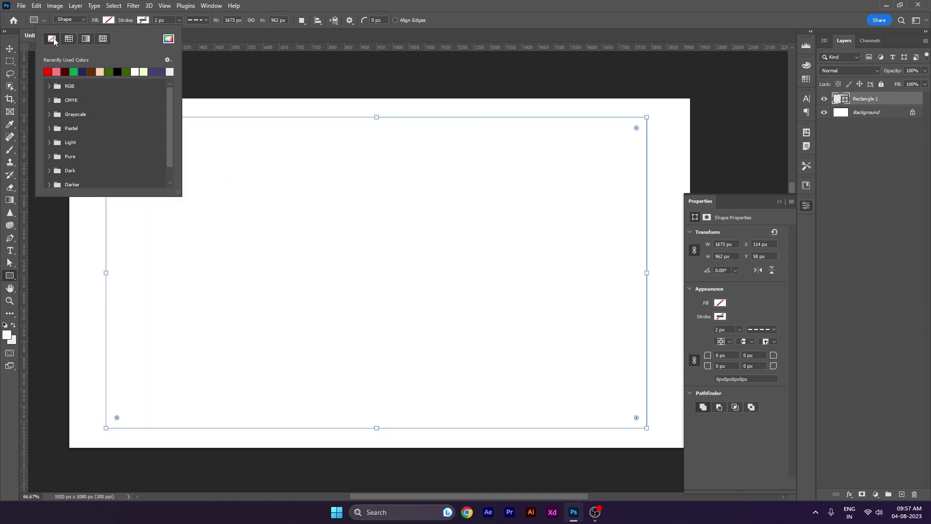
click(65, 71)
click(142, 21)
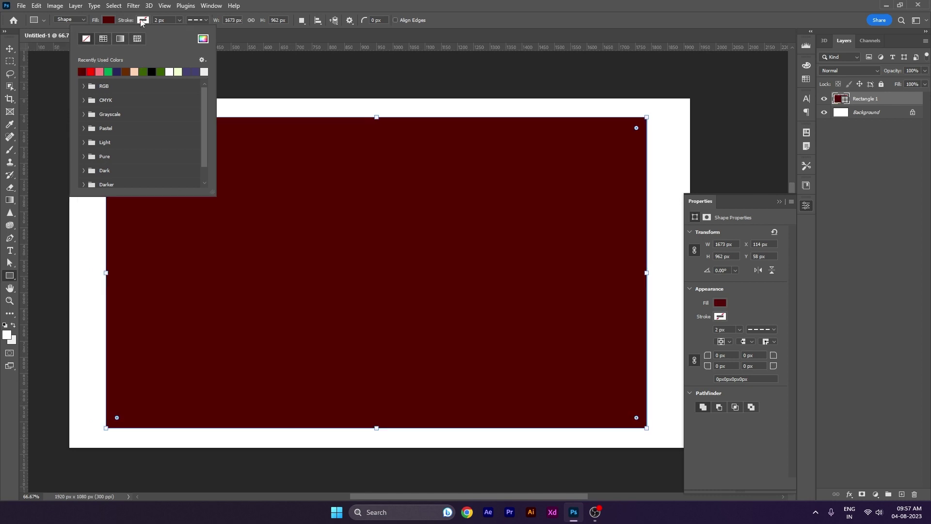
click(153, 71)
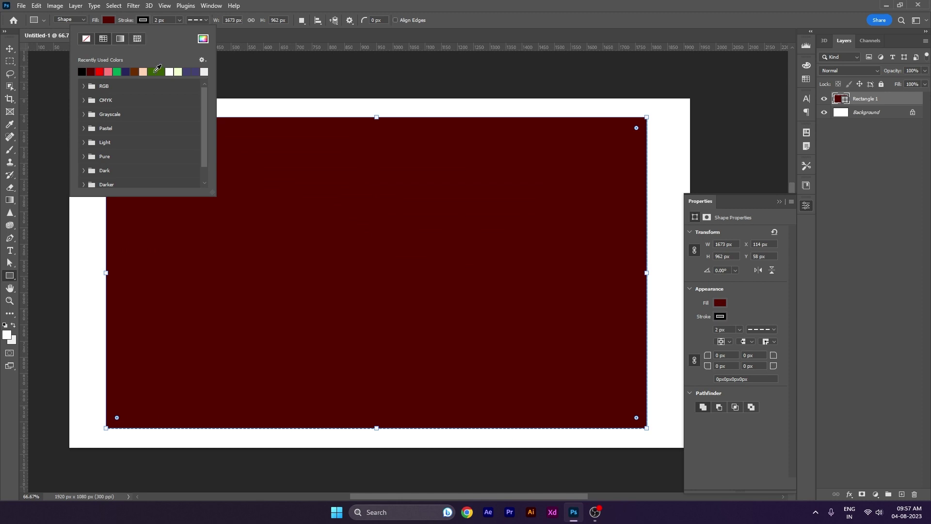
click(179, 20)
drag(180, 33, 187, 36)
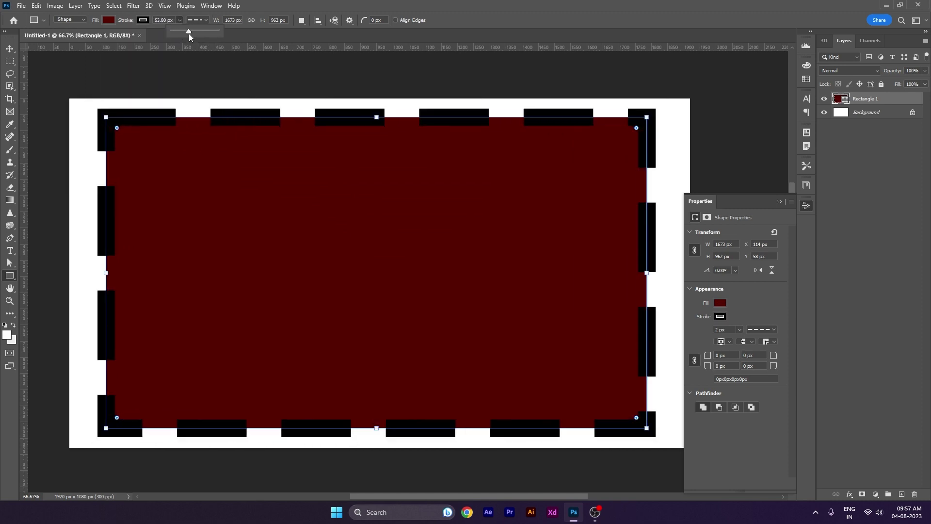
Make the stroke dotted, aligned inside the edge, with square caps
click(195, 19)
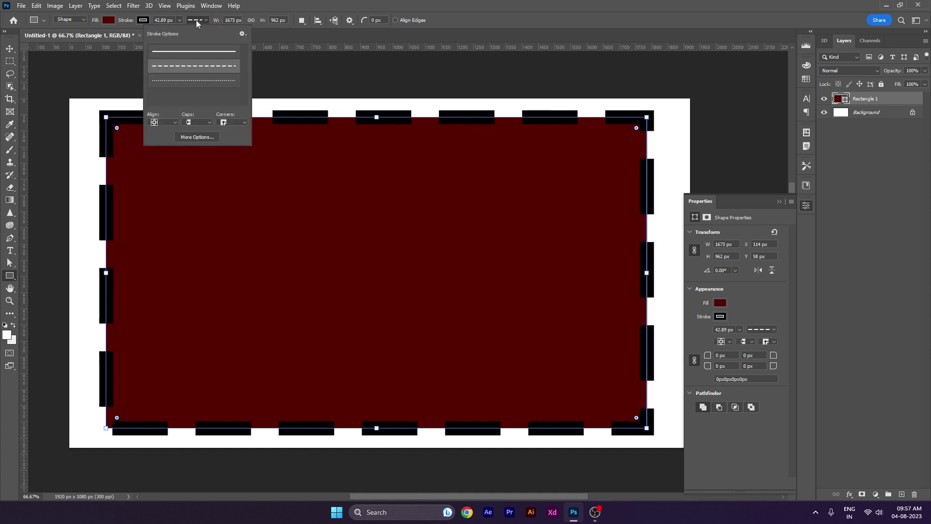
click(193, 52)
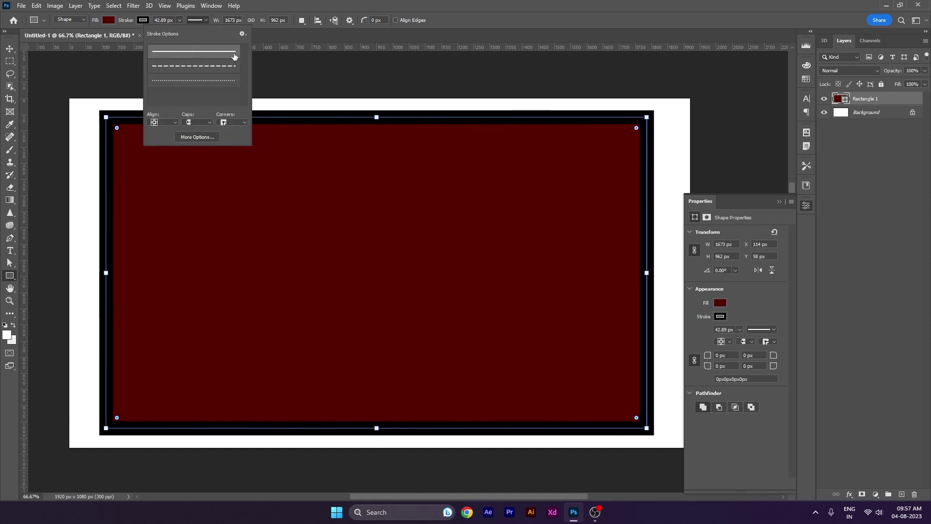
click(212, 66)
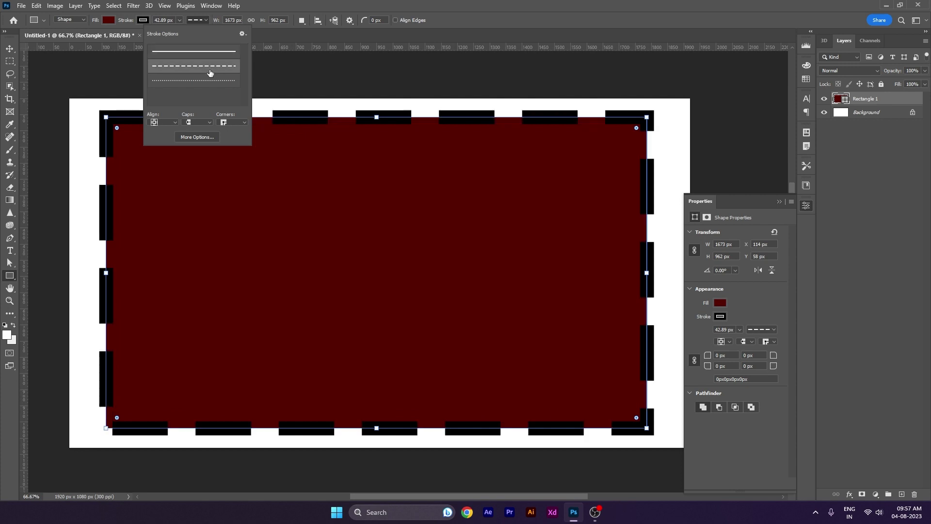
click(201, 83)
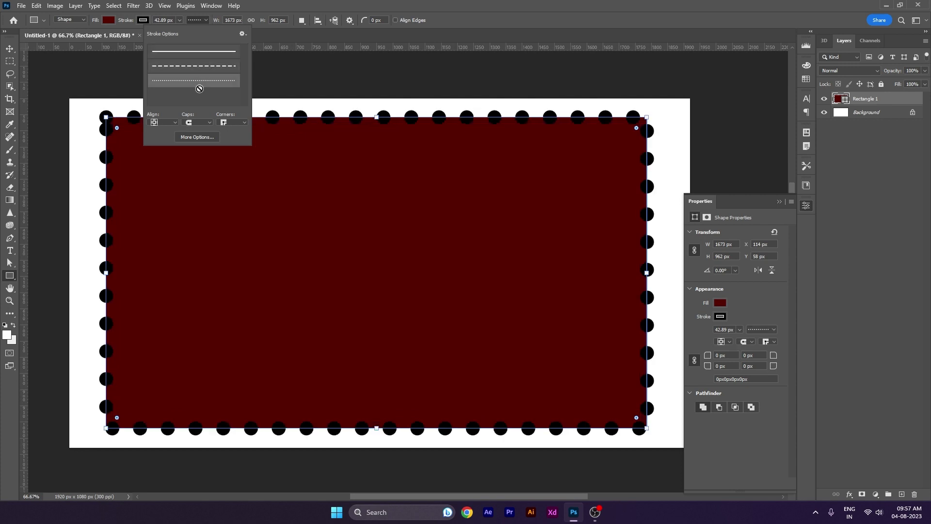
click(165, 122)
click(166, 146)
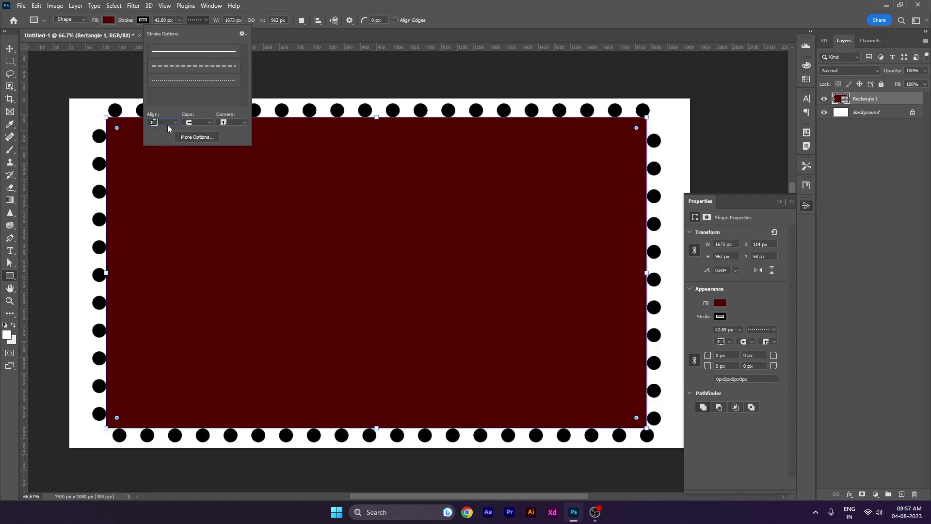
click(168, 123)
click(195, 122)
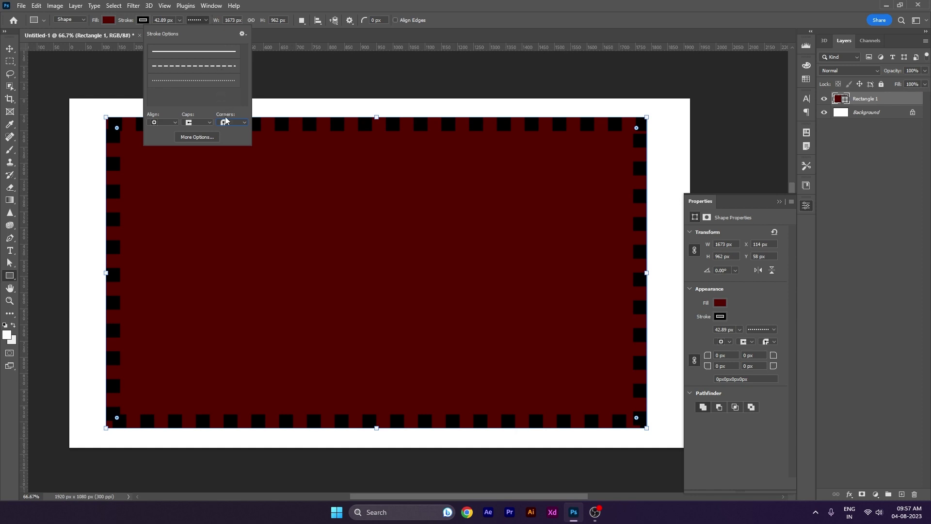
In the Stroke dialog, apply the round dotted preset and widen the dash gap from 2.09
click(205, 138)
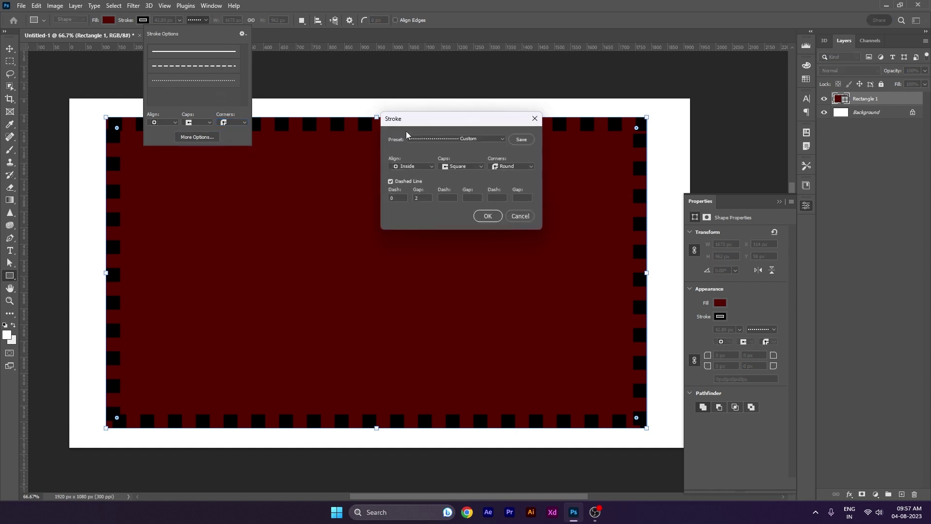
drag(408, 119, 346, 132)
click(405, 151)
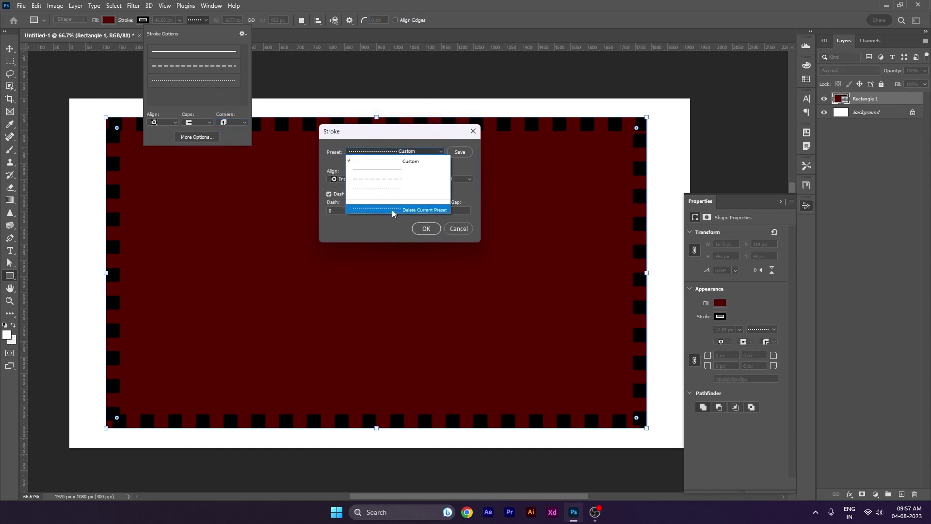
click(394, 189)
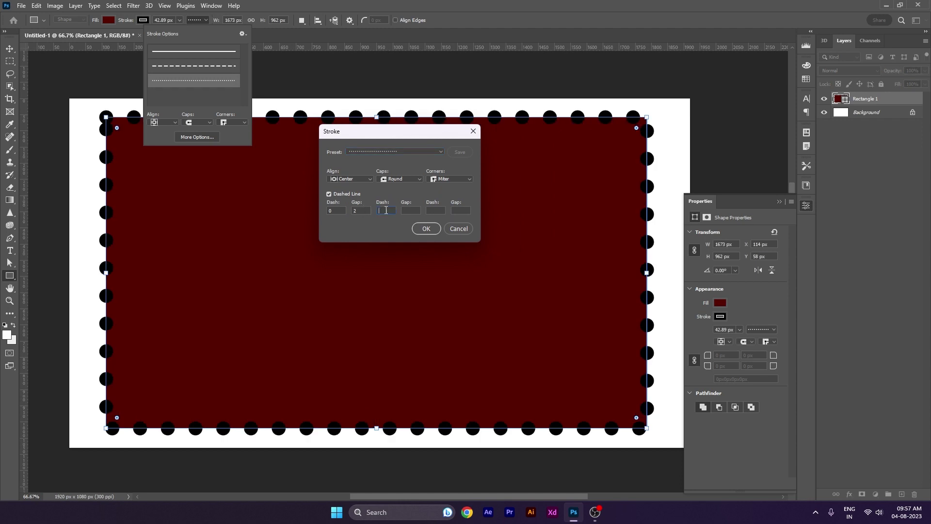
text(2.09)
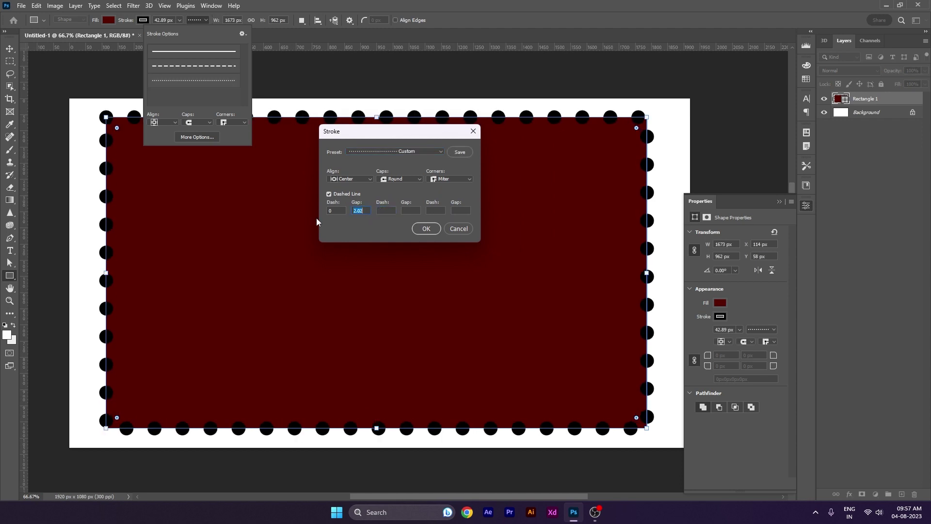
key(Up)
key(Up)
key(Up)
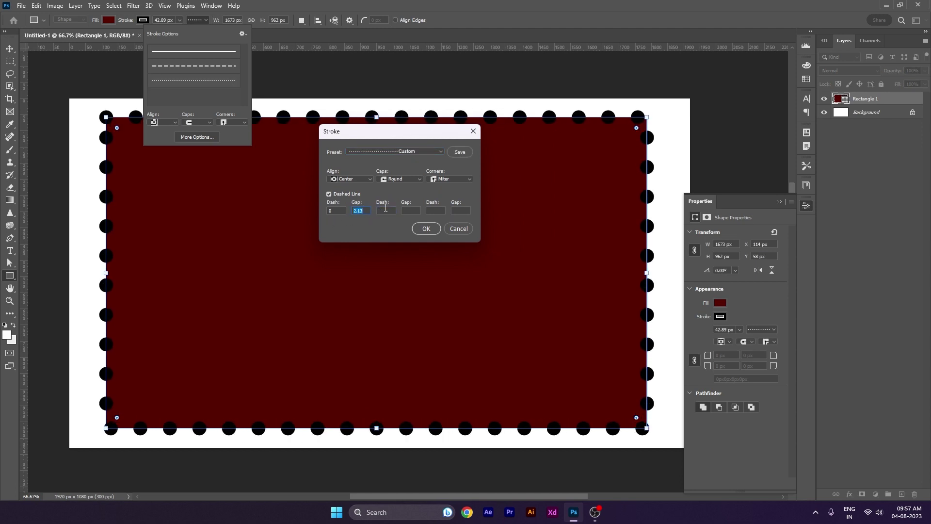
click(425, 231)
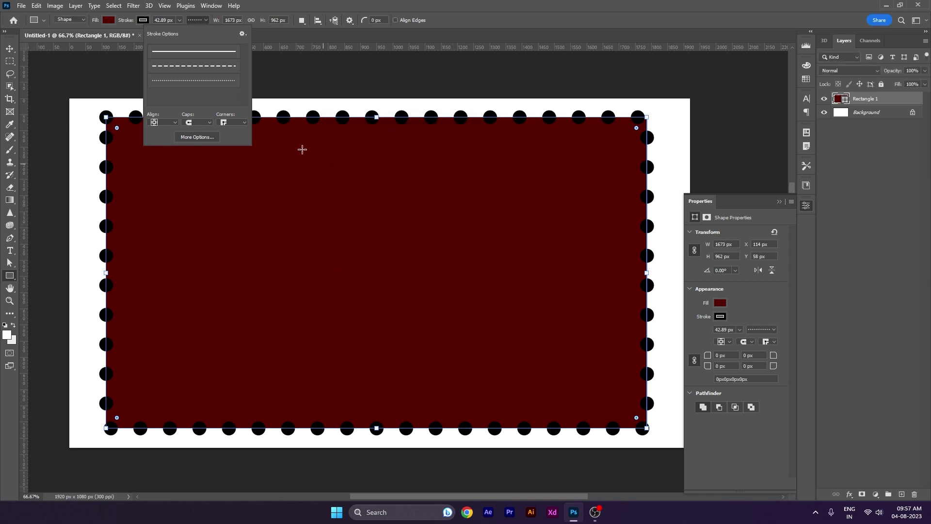
Remove the rectangle's stroke by setting its colour to No Color
click(198, 23)
click(144, 20)
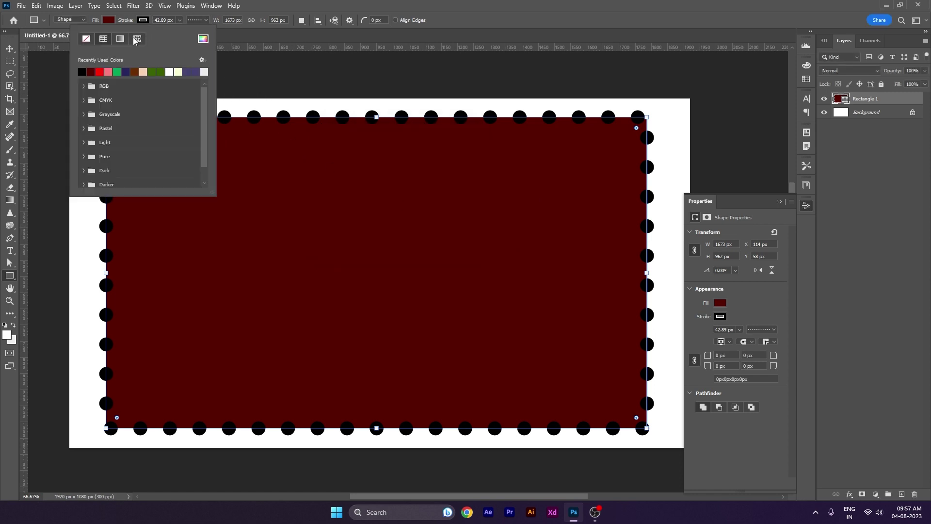
click(87, 39)
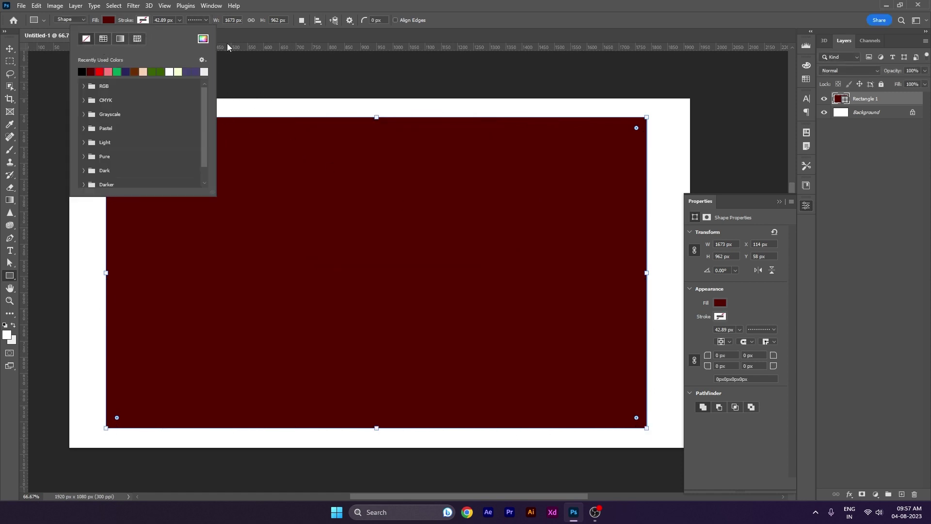
Resize the rectangle to 400 px wide and 400 px high
click(204, 21)
click(237, 21)
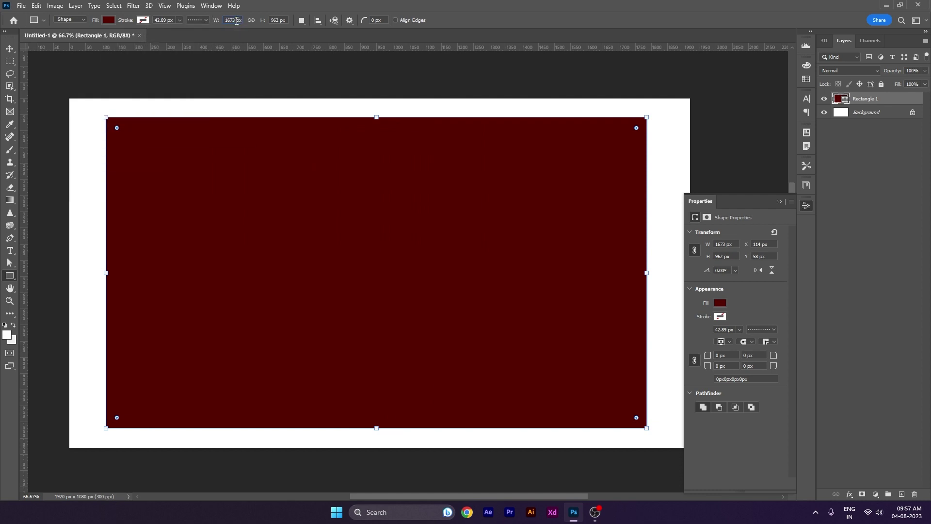
click(232, 20)
text(10)
key(Return)
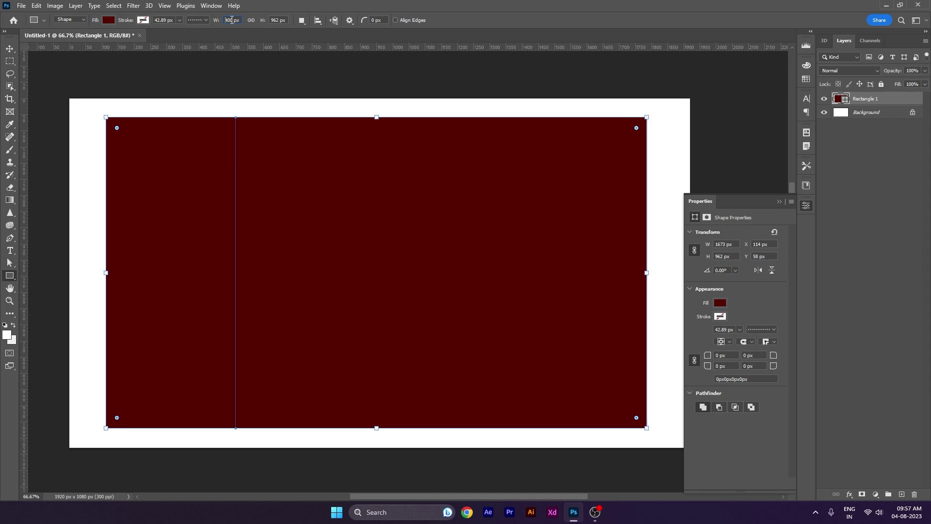
click(273, 20)
text(400)
key(Return)
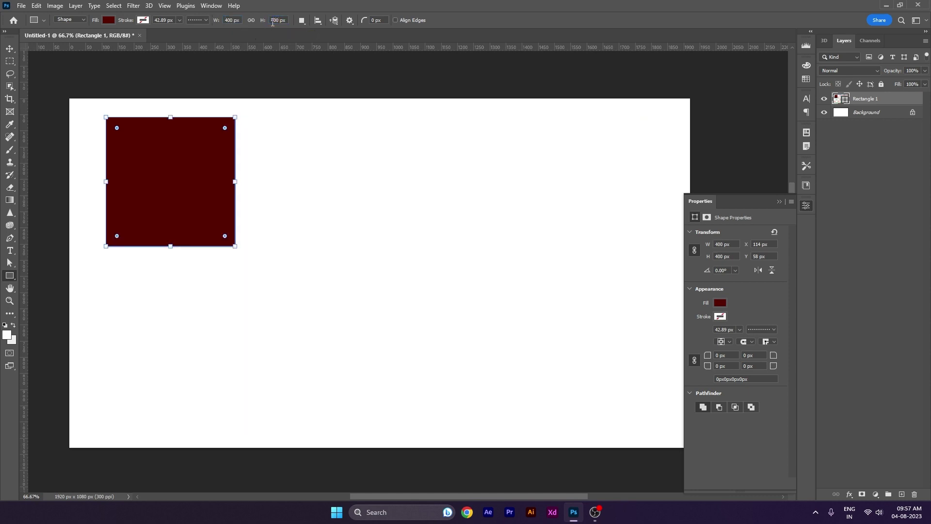
Move the 400×400 square toward the canvas centre with the Move tool
click(9, 48)
drag(138, 137, 290, 207)
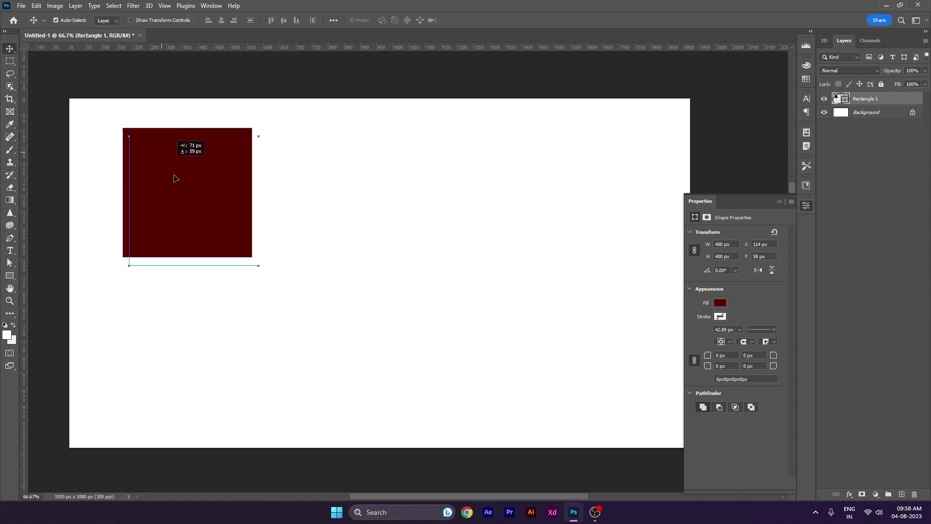
click(9, 276)
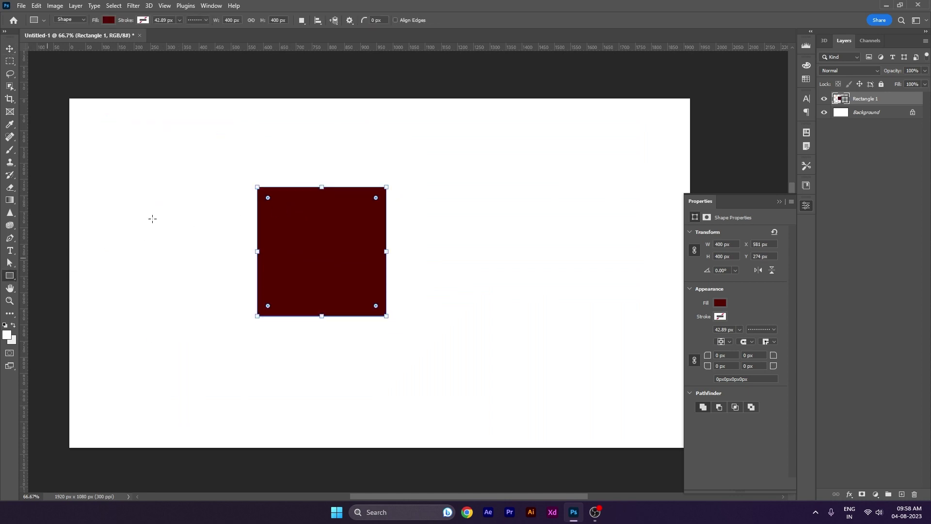
click(302, 21)
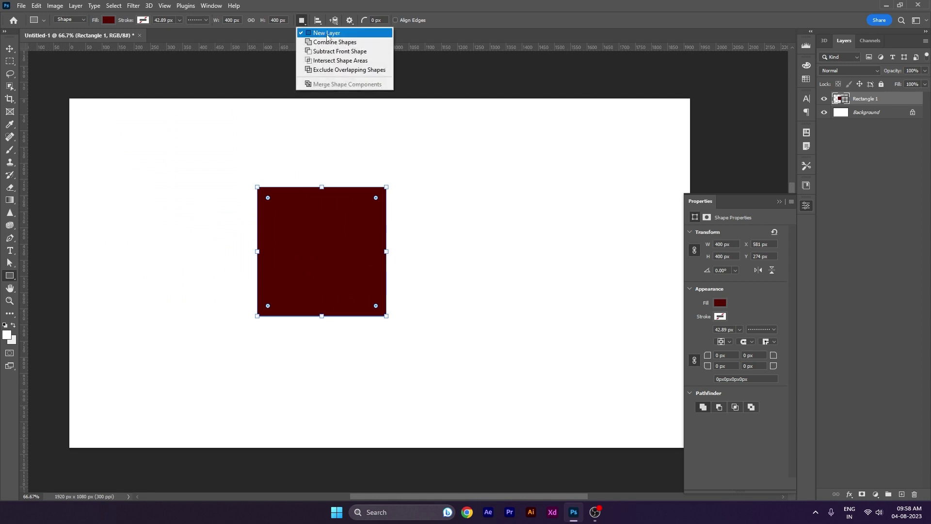
With Combine Shapes, add a 430×390 px rectangle overlapping the square's lower right
click(356, 43)
drag(331, 251, 471, 375)
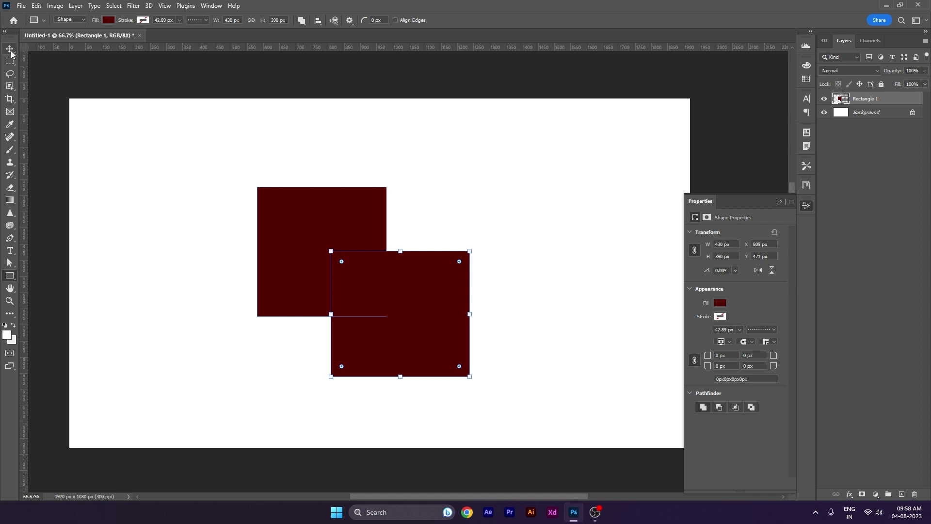
click(302, 19)
click(13, 50)
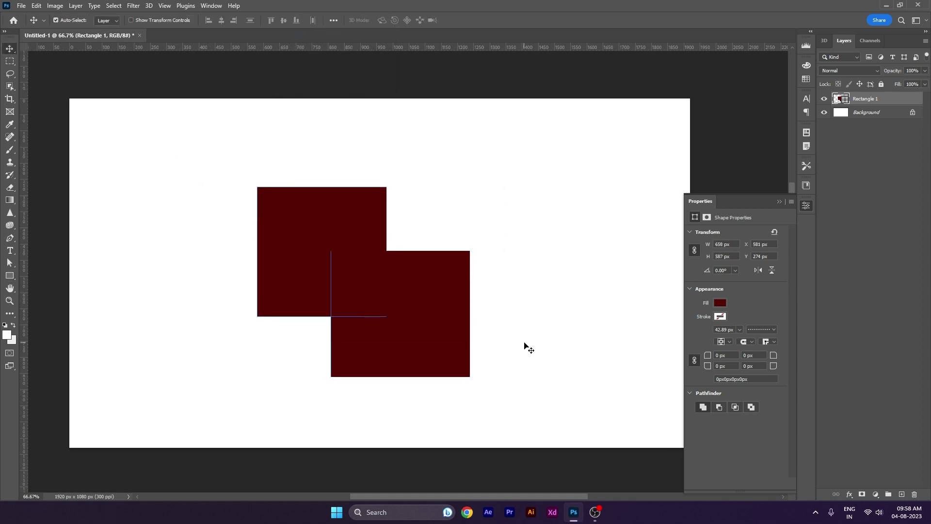
Delete the combined-square layer and draw a tall dark brown rectangle on the left
key(Delete)
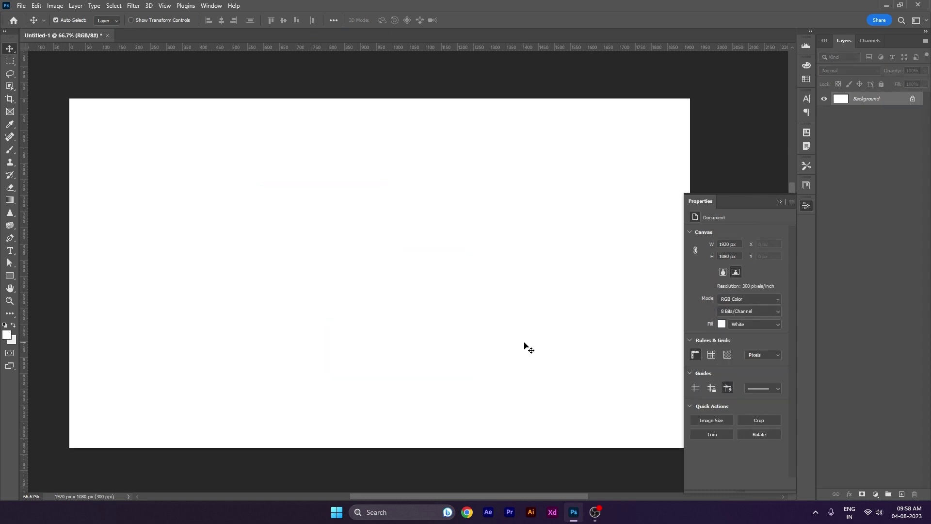
click(10, 275)
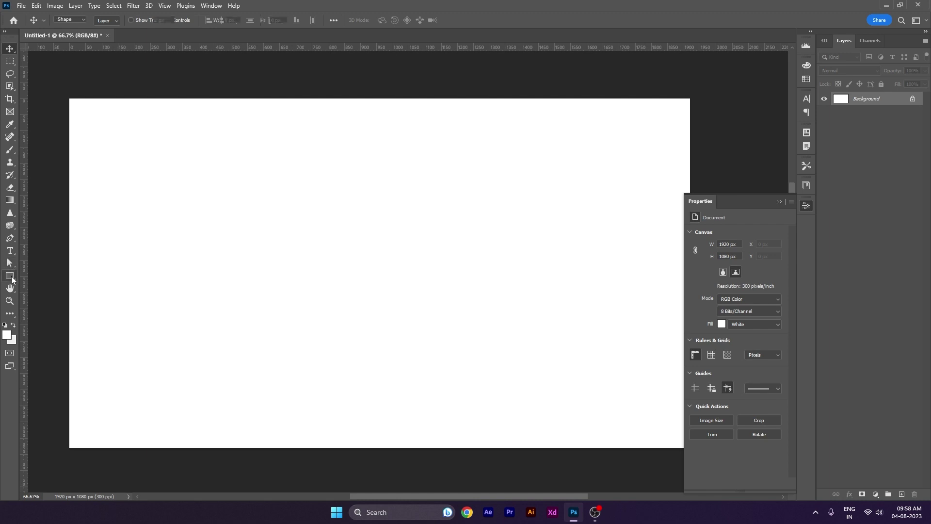
drag(178, 170, 309, 329)
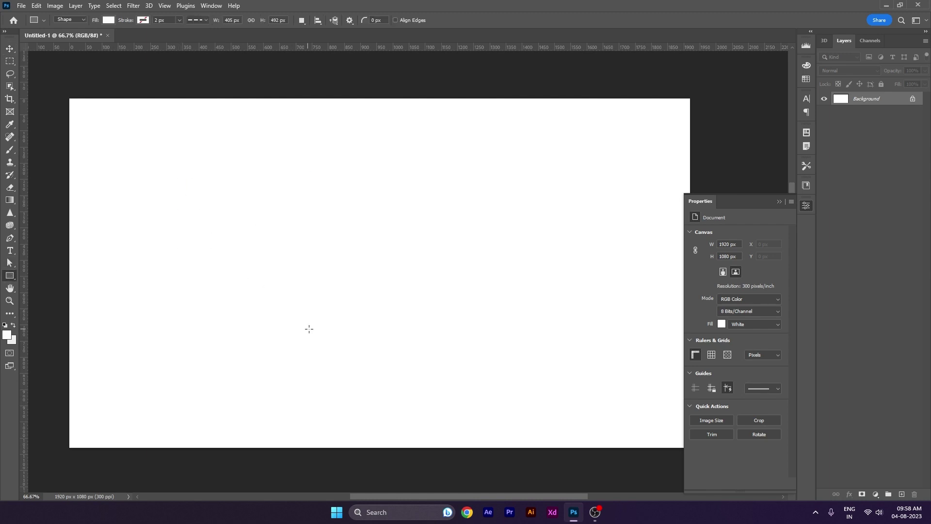
click(109, 20)
click(101, 71)
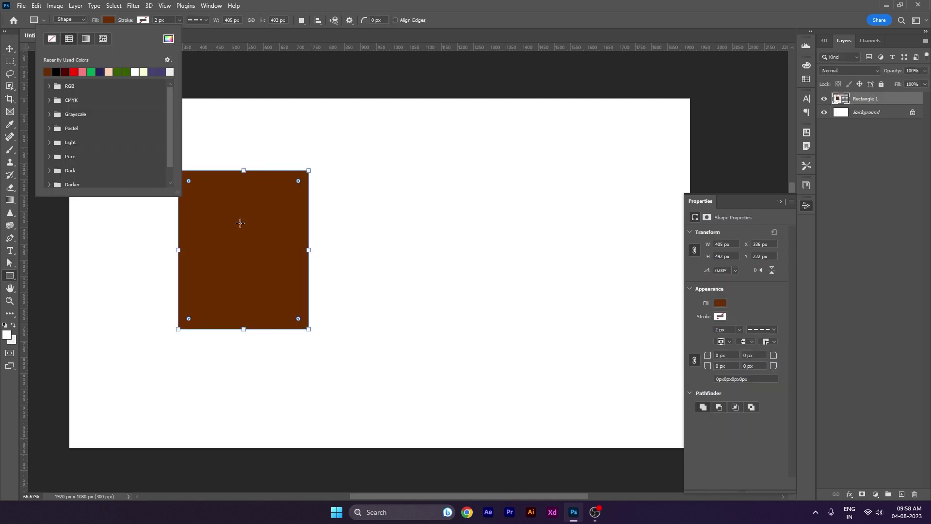
Draw five more brown rectangles around the canvas, including a thin vertical line
drag(369, 239, 576, 415)
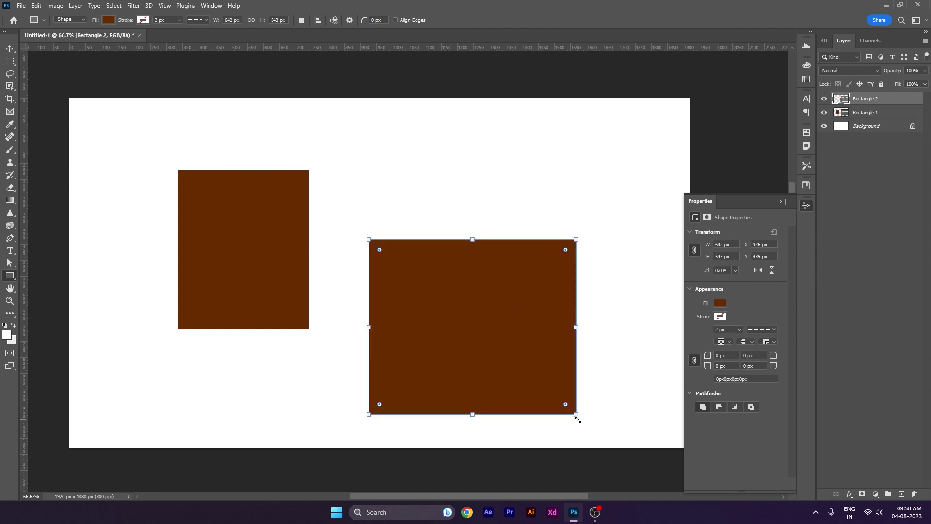
drag(377, 157, 570, 208)
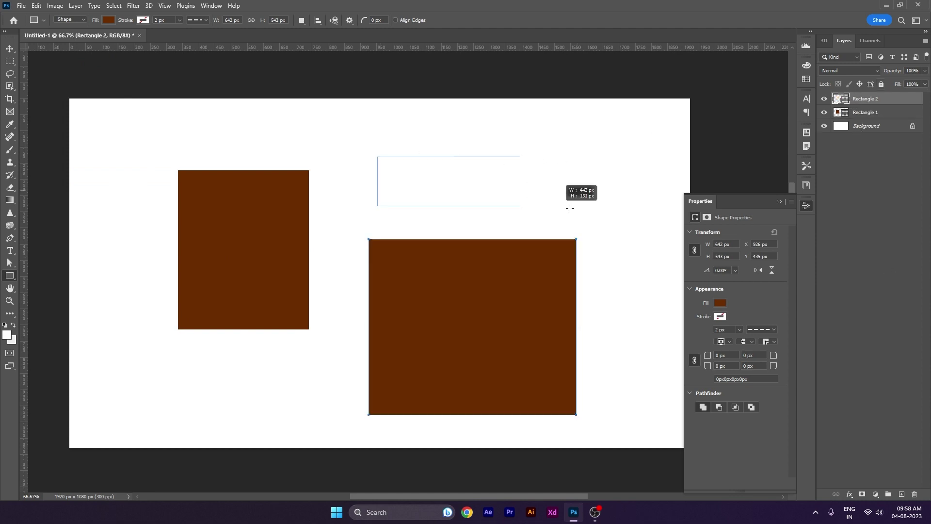
drag(346, 166, 346, 349)
drag(177, 382, 319, 424)
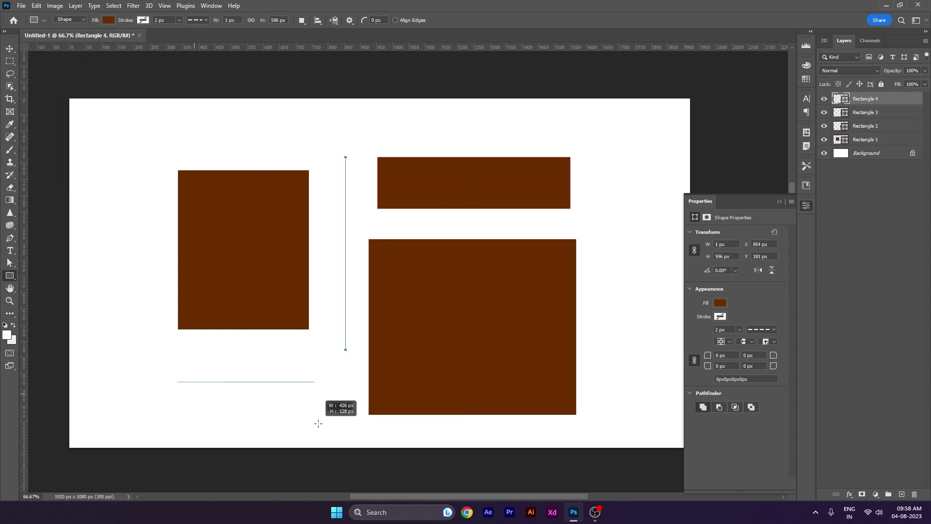
drag(623, 196, 652, 423)
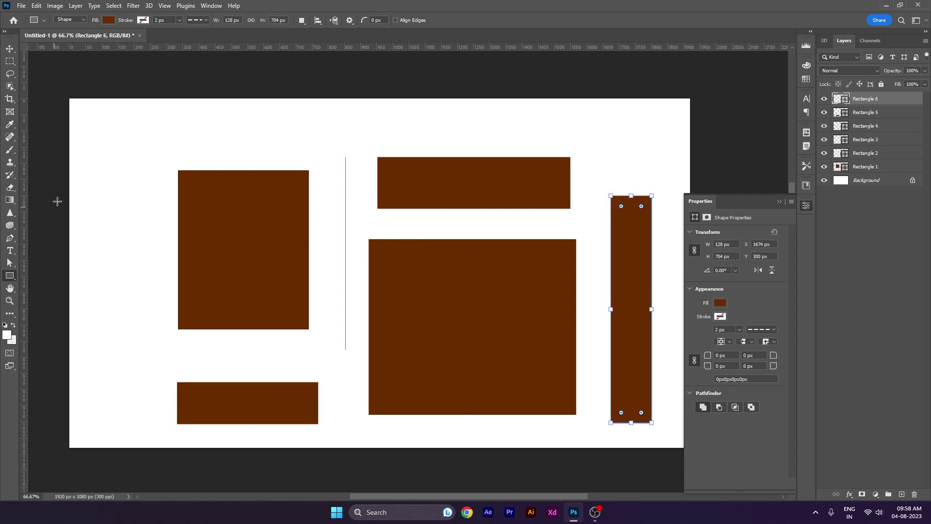
Marquee-select all six brown rectangles with the Move tool and delete them
click(9, 49)
drag(153, 146, 650, 416)
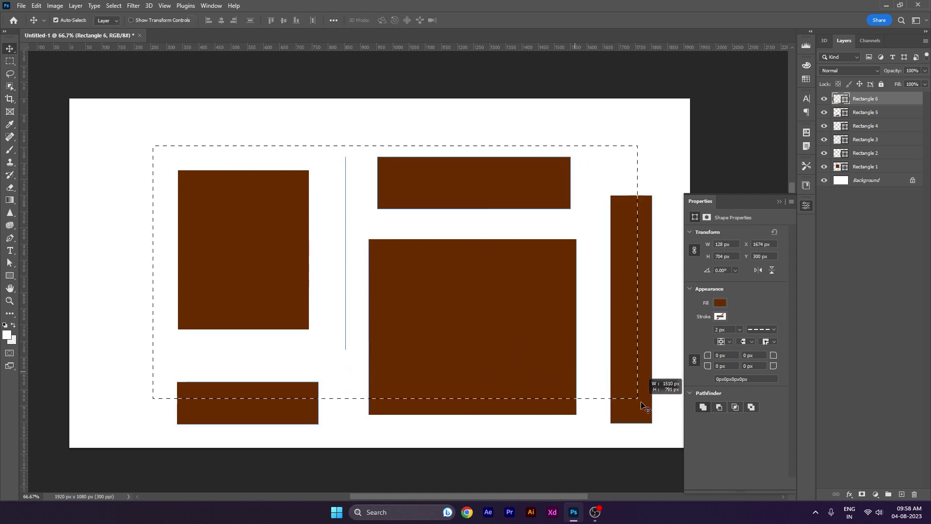
key(ctrl+shift+e)
key(Delete)
click(9, 275)
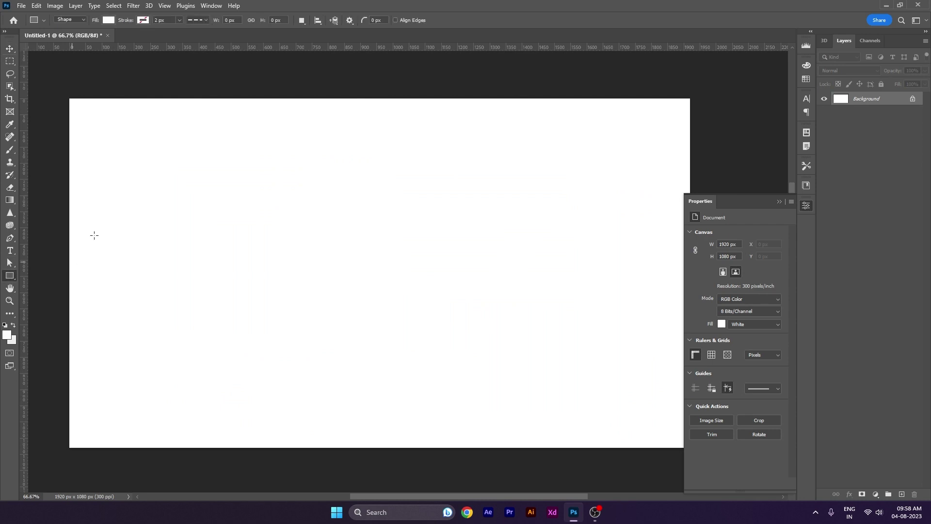
Draw a red rectangle, then combine a second overlapping rectangle to its lower right
drag(220, 189, 435, 348)
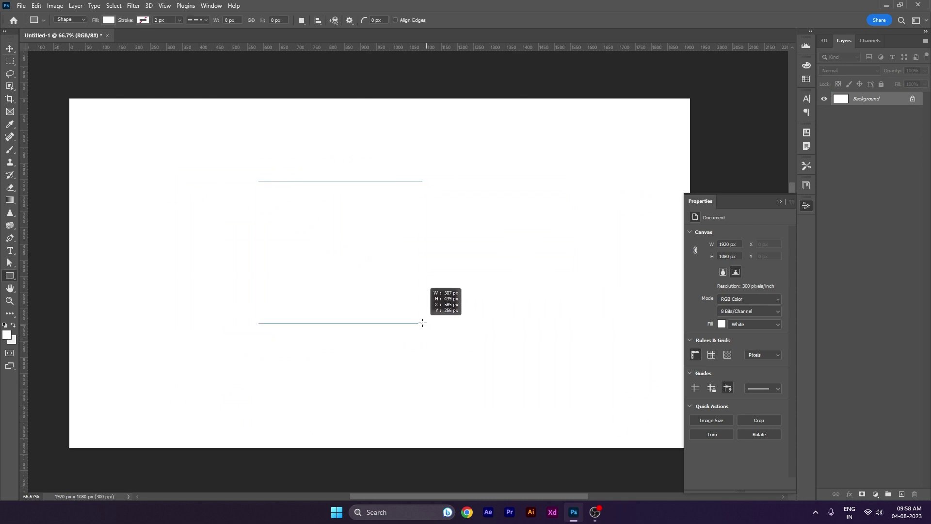
click(109, 21)
click(75, 71)
click(301, 21)
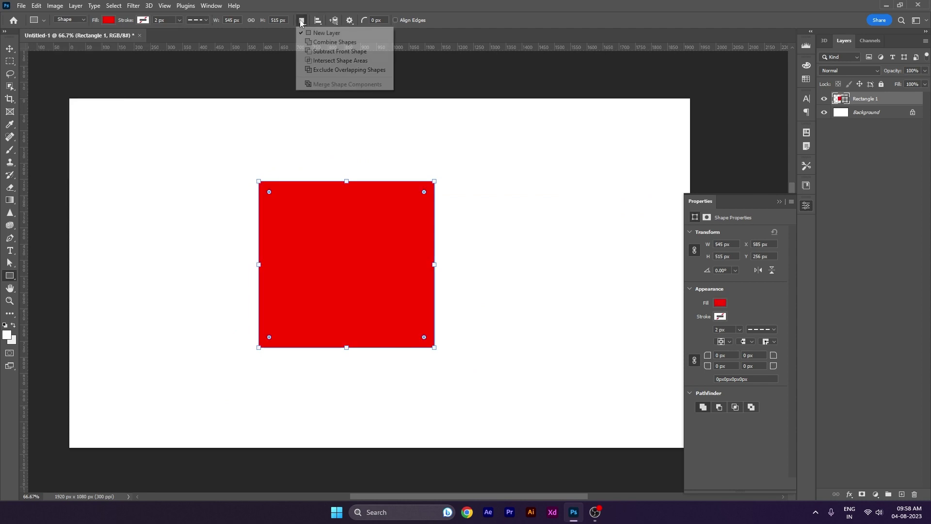
click(320, 42)
drag(341, 246, 537, 423)
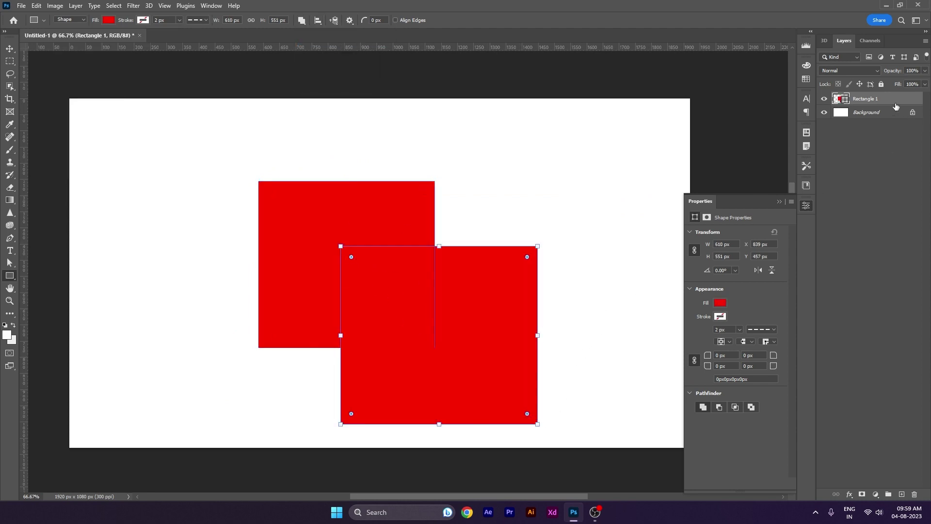
Subtract a rectangle from the upper-left area of the red shape
click(825, 99)
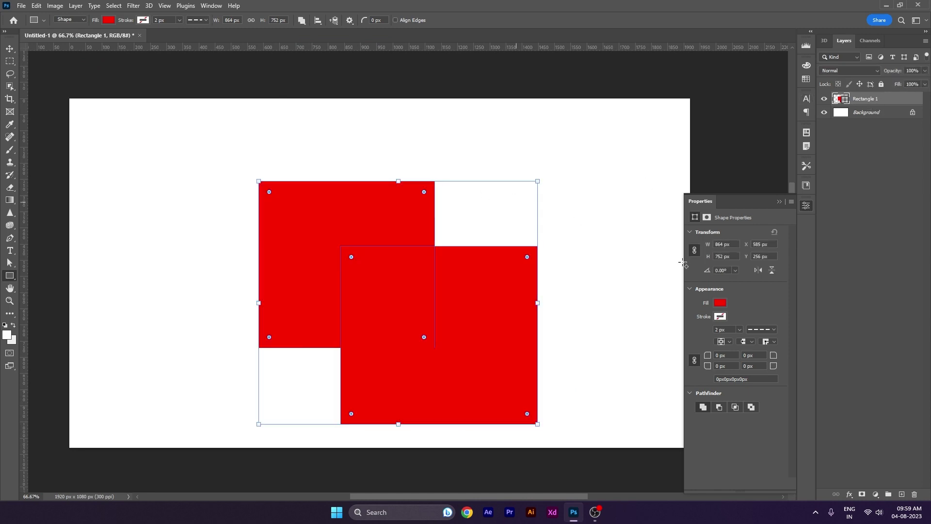
click(304, 23)
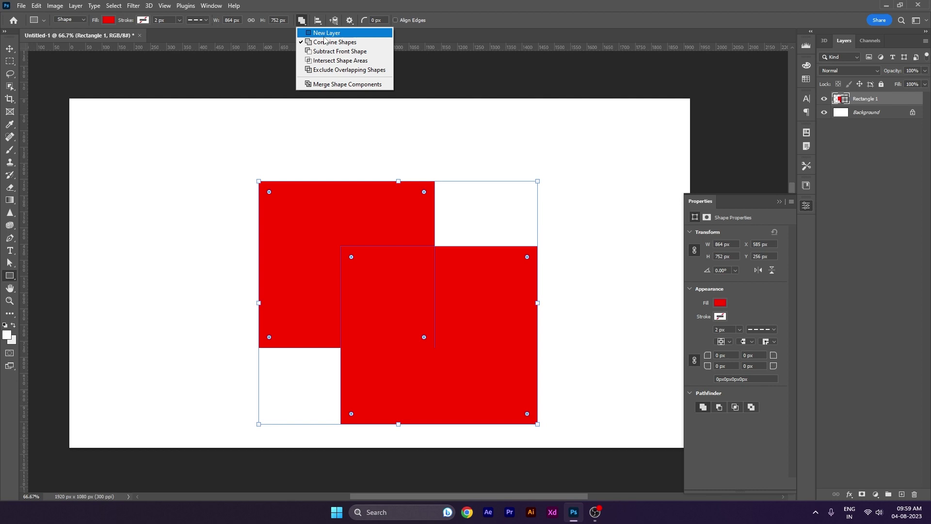
click(352, 51)
drag(237, 159, 372, 290)
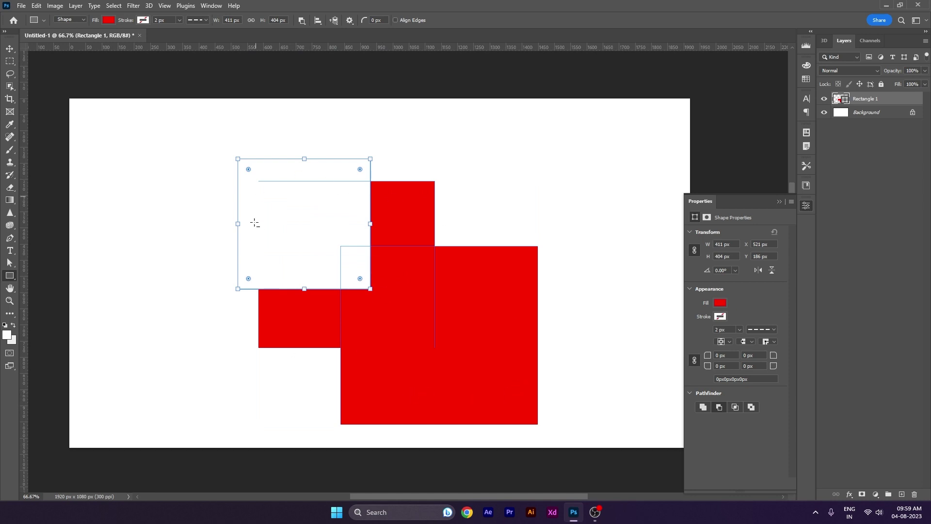
Try Intersect Shape Areas, then switch the shapes to Exclude Overlapping Shapes
click(302, 21)
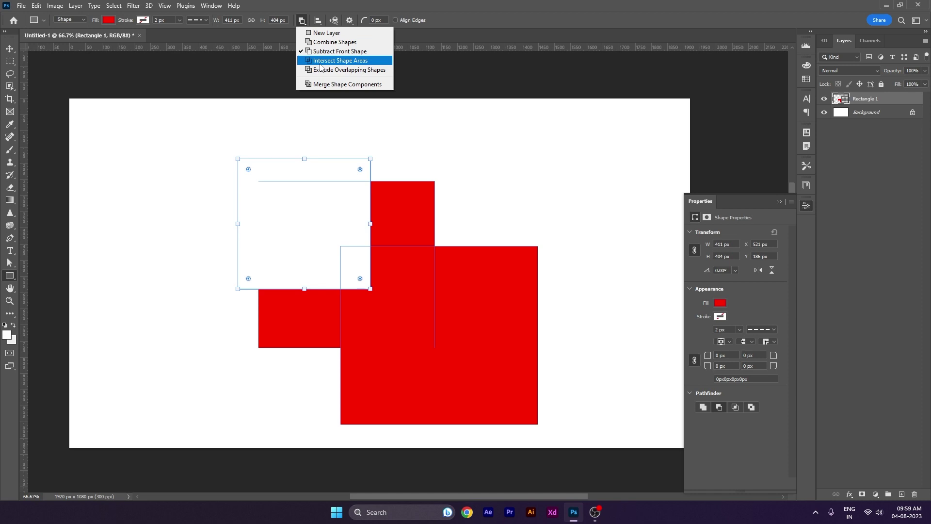
click(340, 60)
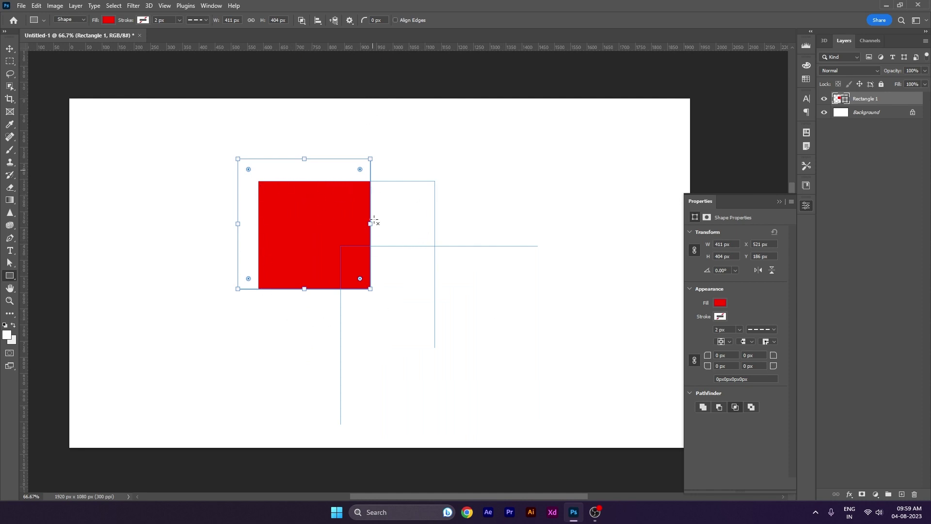
click(304, 21)
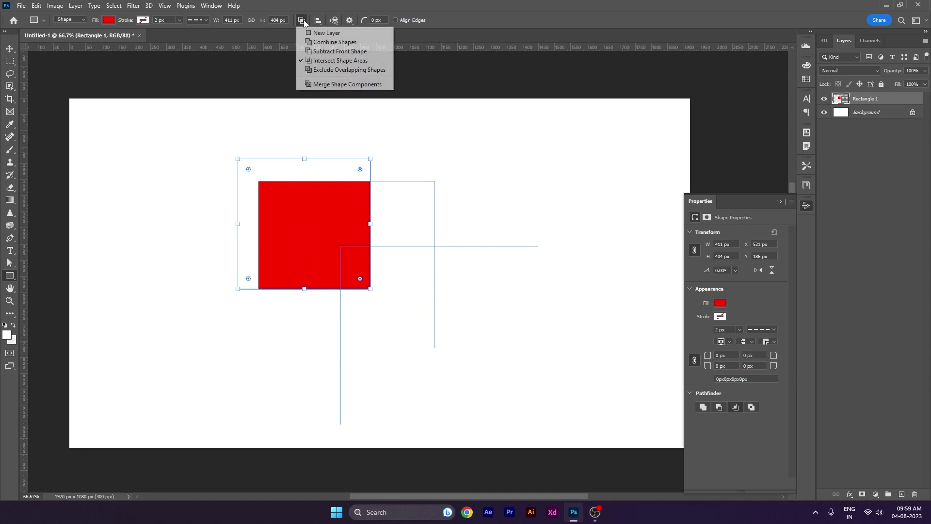
click(345, 70)
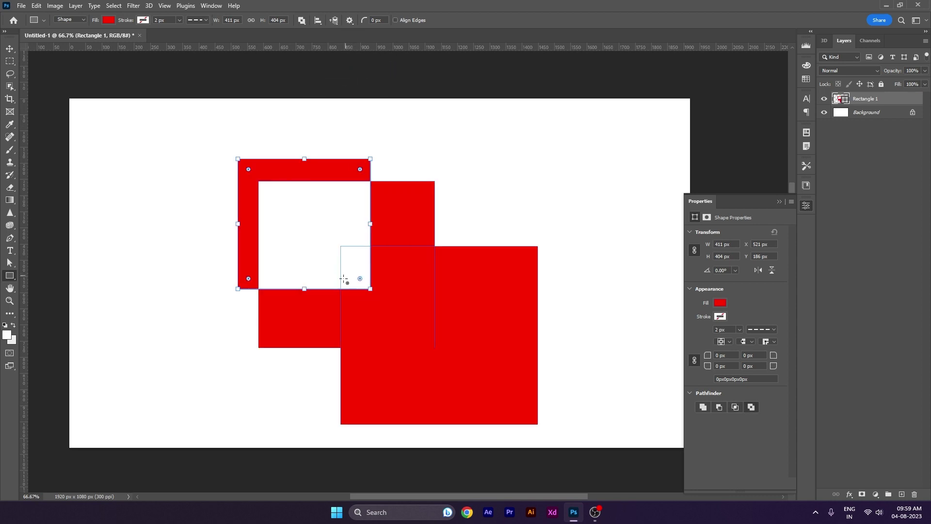
click(302, 20)
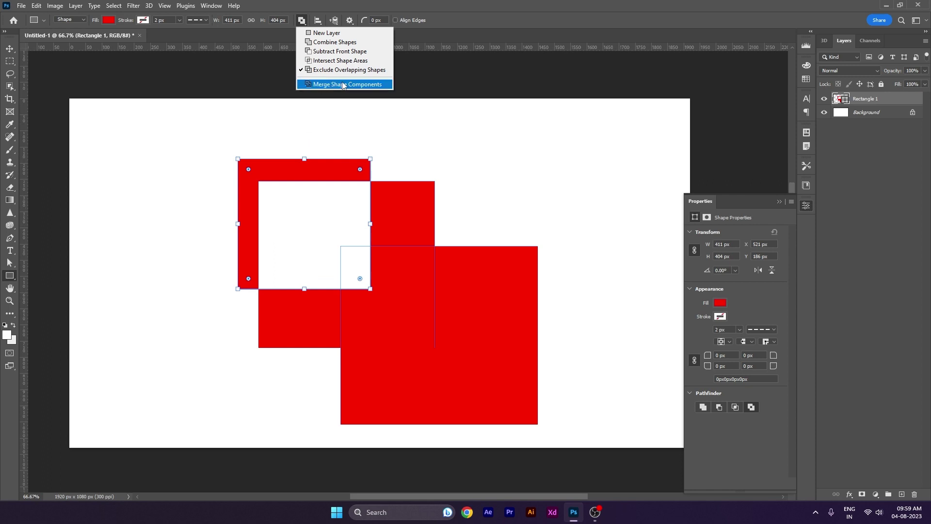
Merge the shape components into one path, test feather and density, then reset feather to 0
click(343, 86)
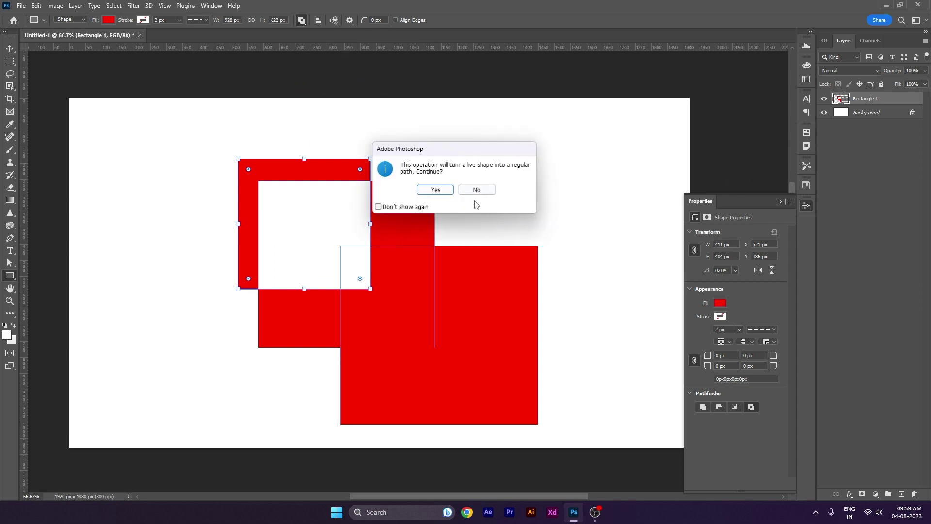
click(436, 190)
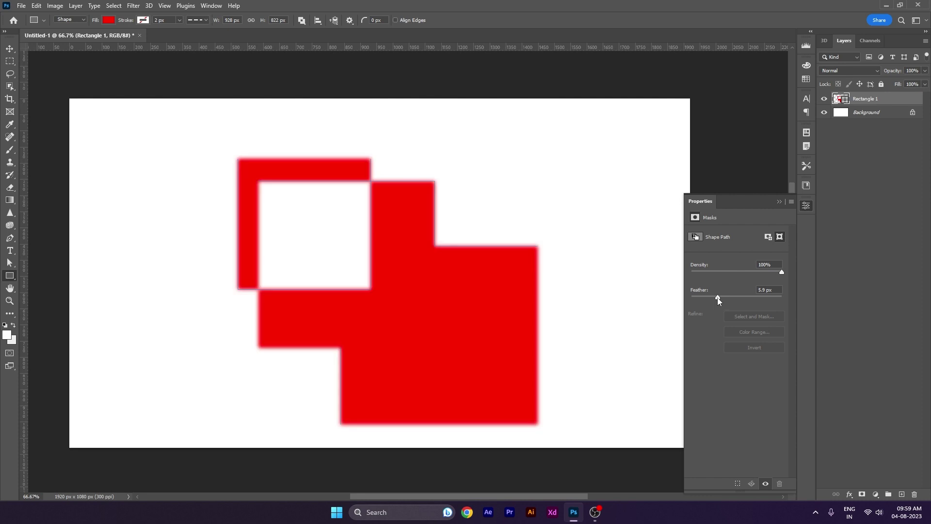
mouse_move(723, 297)
mouse_down()
mouse_move(738, 298)
mouse_move(710, 299)
mouse_up()
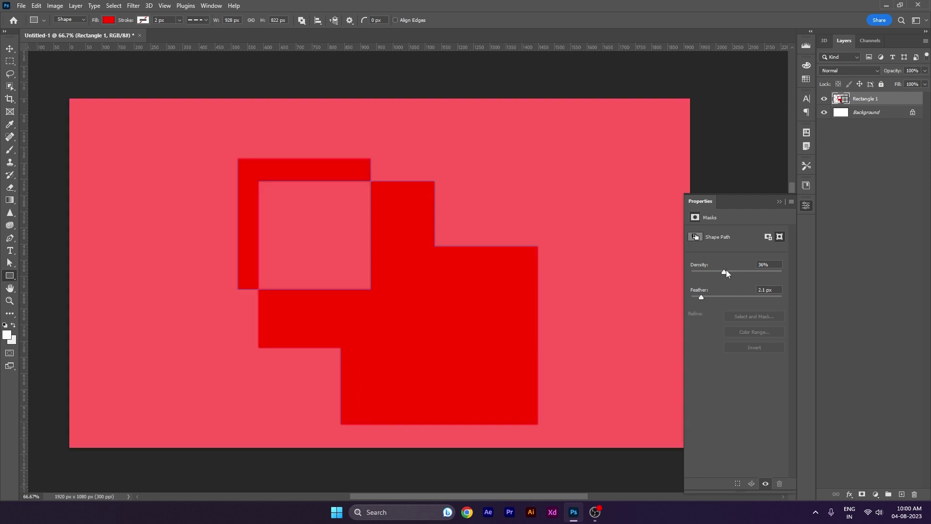
drag(726, 271, 778, 287)
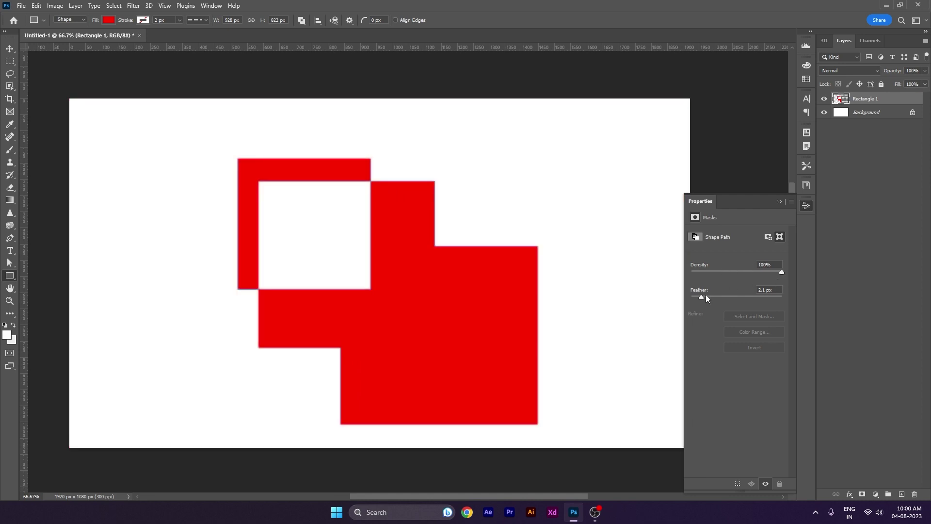
mouse_move(706, 298)
mouse_down()
mouse_move(727, 305)
mouse_move(691, 298)
mouse_up()
click(802, 206)
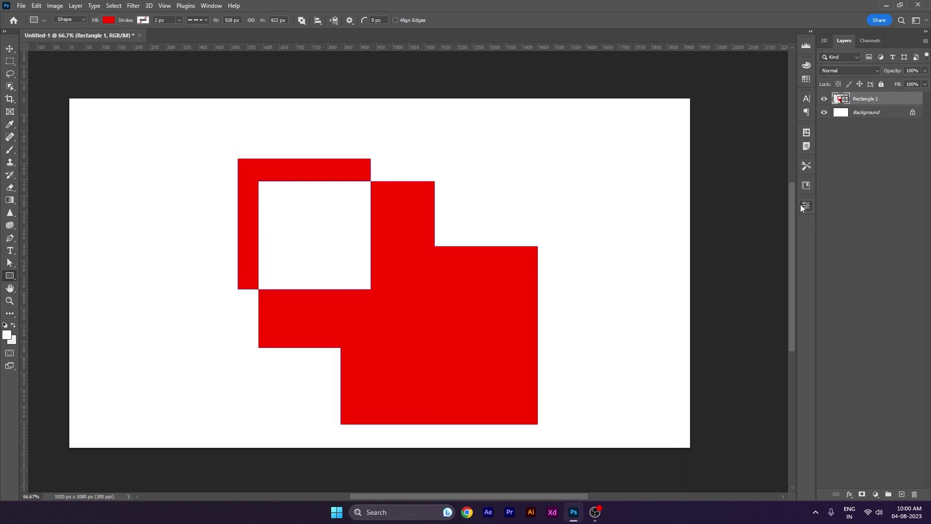
click(10, 49)
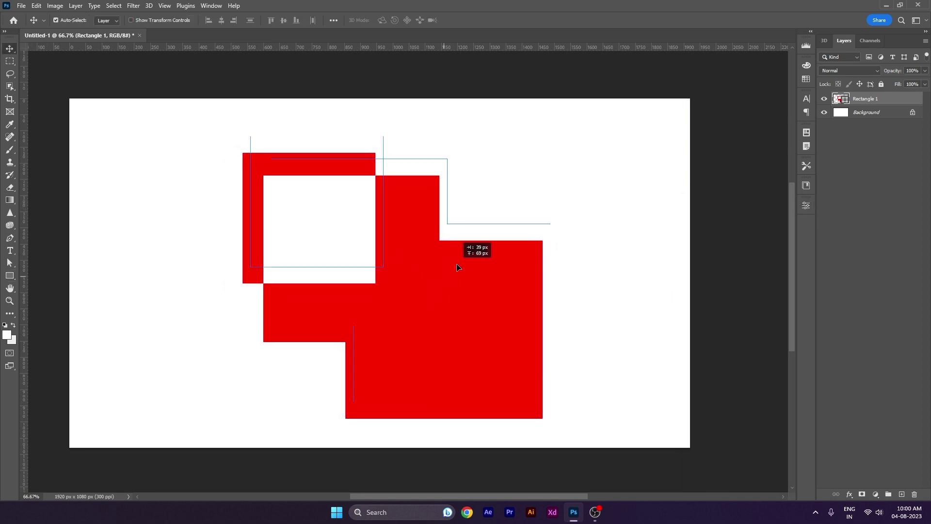
Delete the red shape layer and draw a 531 px square mid-canvas
drag(420, 274, 433, 268)
key(Delete)
click(10, 276)
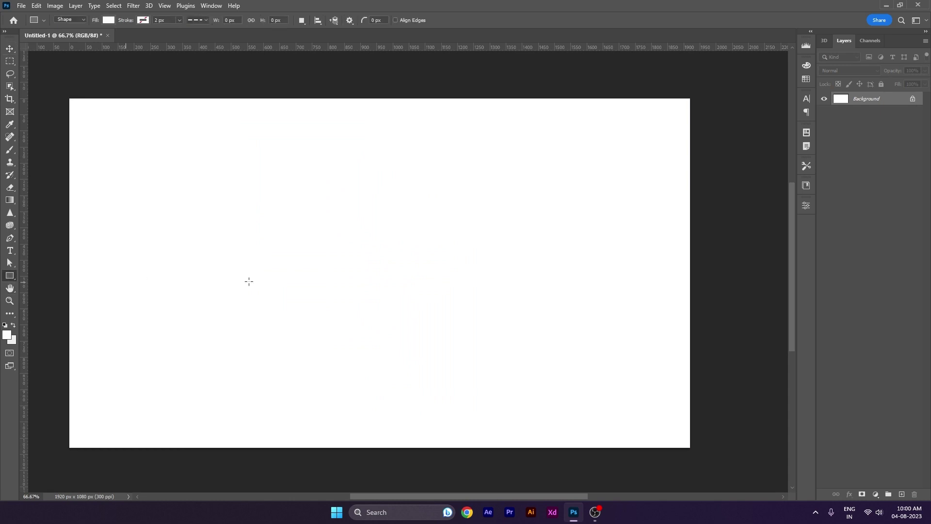
drag(307, 188, 479, 360)
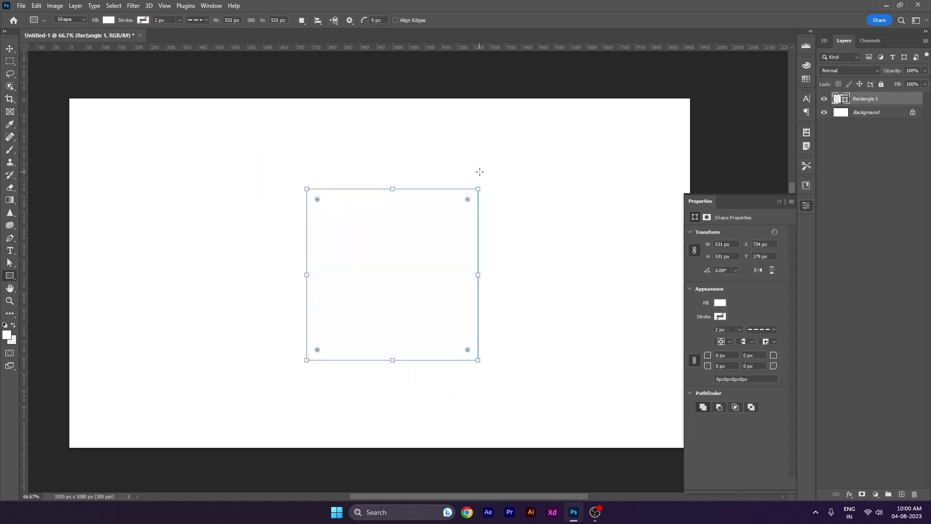
Fill the square dark purple-blue and draw a second, taller rectangle at left
click(109, 20)
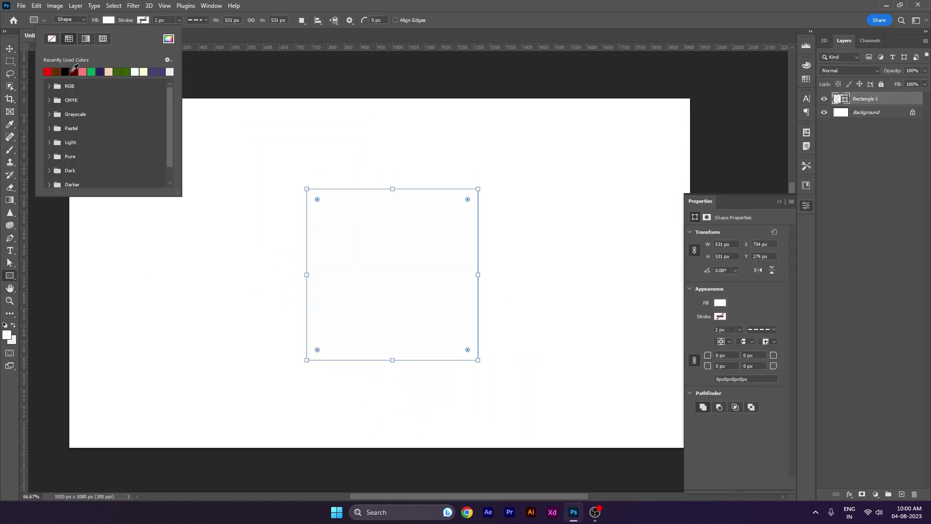
click(161, 72)
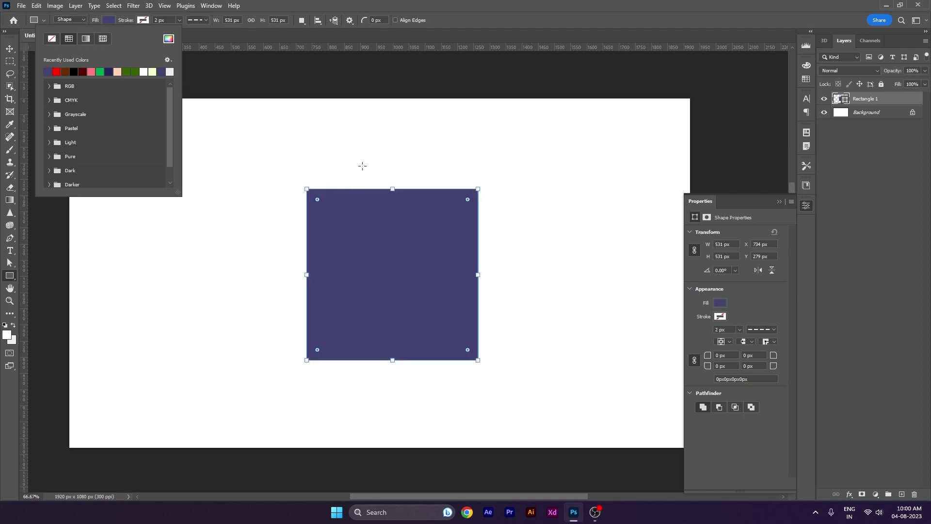
click(334, 20)
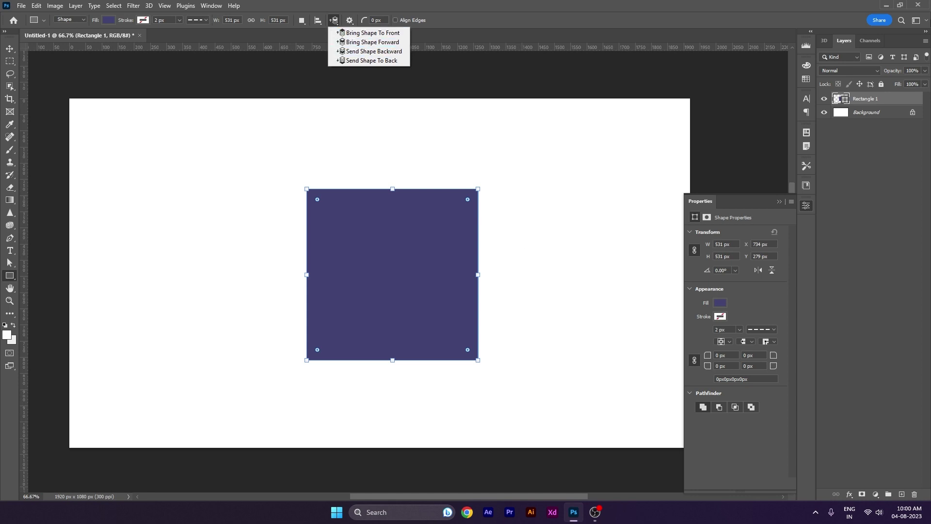
drag(111, 230, 260, 414)
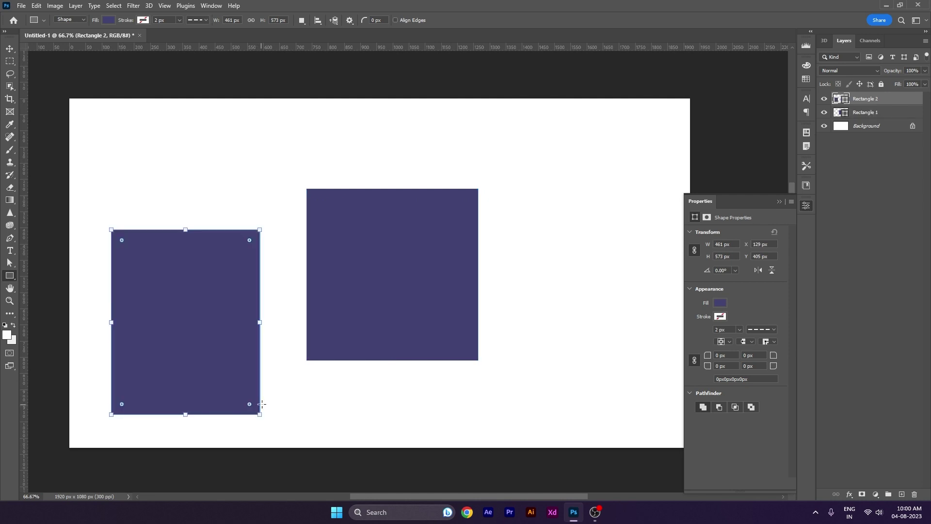
Make the left rectangle peach and draw a dark red rectangle at the right
click(108, 20)
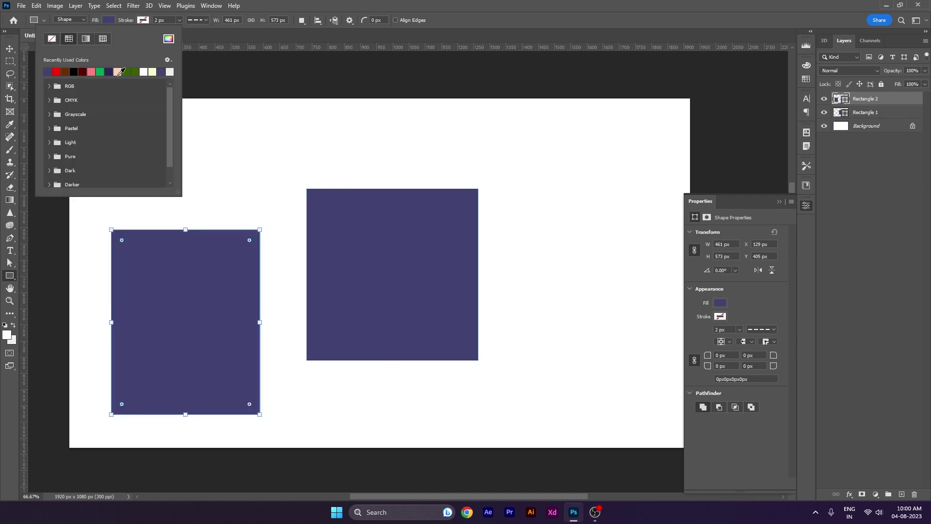
click(117, 72)
key(Return)
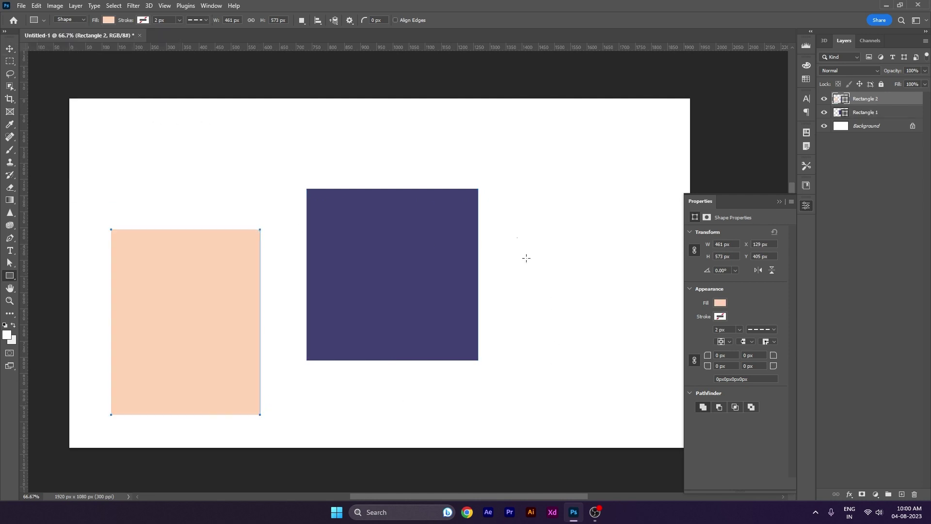
mouse_move(517, 238)
mouse_down()
mouse_move(613, 353)
mouse_move(638, 400)
mouse_up()
click(109, 20)
click(91, 71)
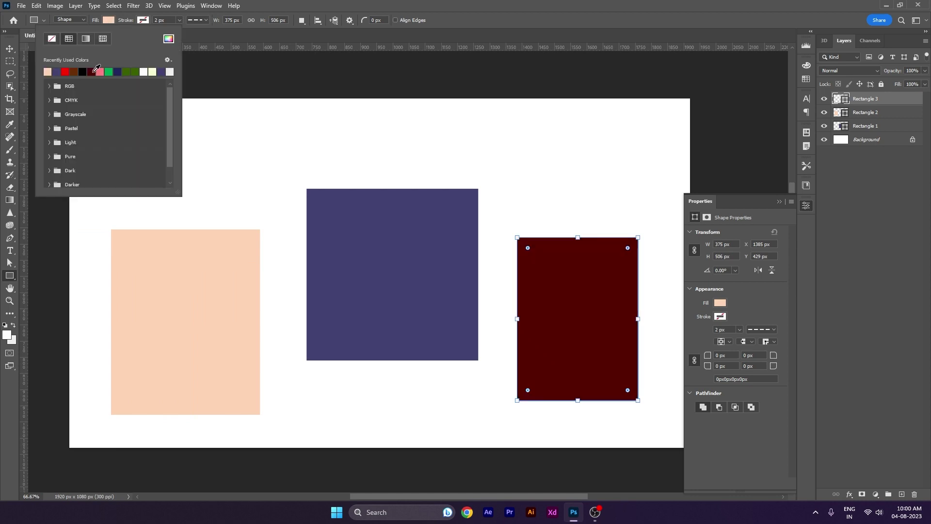
Move the dark red rectangle over the navy square and reposition and restack the peach rectangle
click(11, 50)
drag(602, 350, 490, 348)
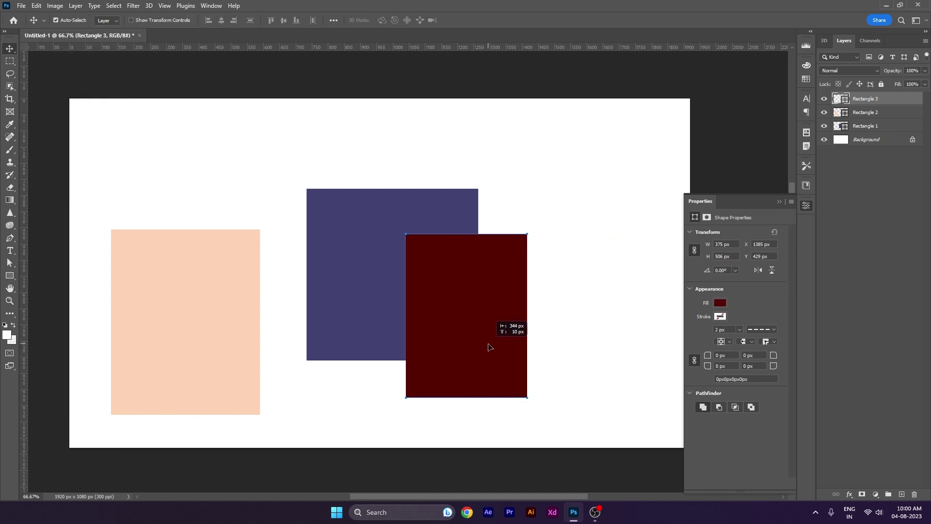
drag(196, 324, 313, 247)
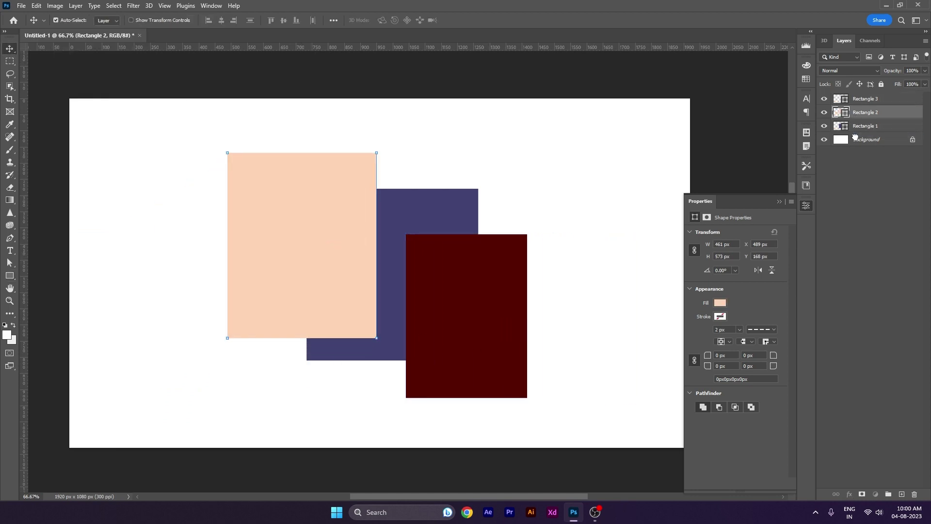
key(ctrl+bracketleft)
drag(260, 236, 247, 204)
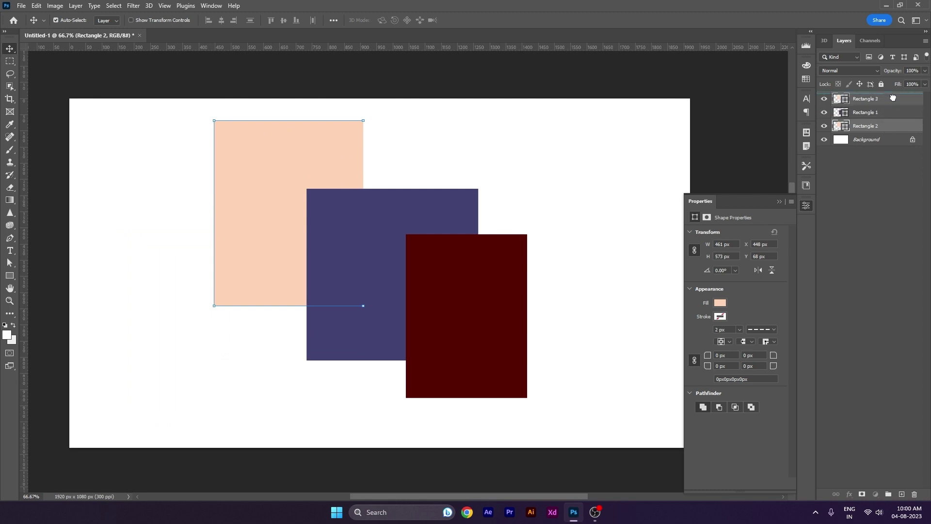
drag(885, 127, 891, 99)
mouse_move(333, 230)
mouse_down()
mouse_move(361, 236)
mouse_move(334, 225)
mouse_up()
drag(243, 215, 231, 222)
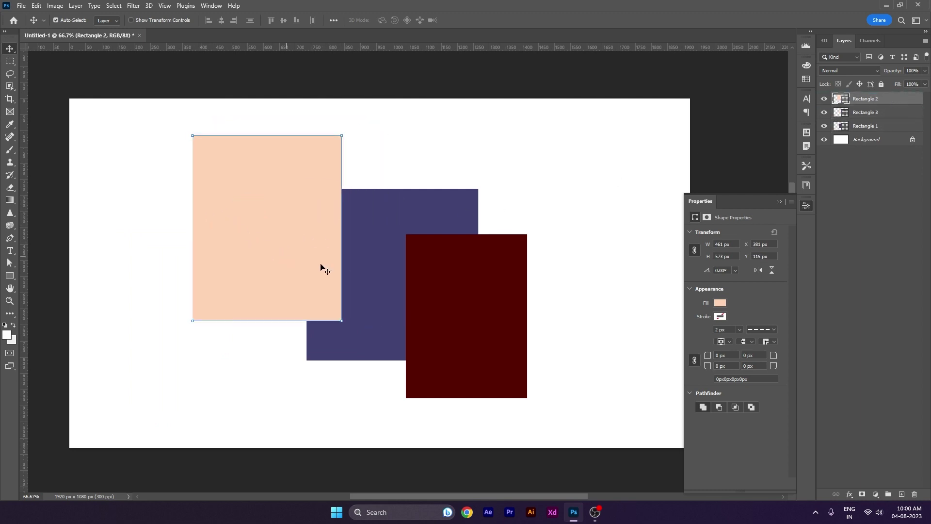
Delete the peach and dark red rectangles and move the navy square toward the centre
key(Delete)
drag(402, 322, 447, 324)
key(Delete)
drag(365, 278, 342, 276)
Set the path outline display to 3 px thick and black
click(10, 275)
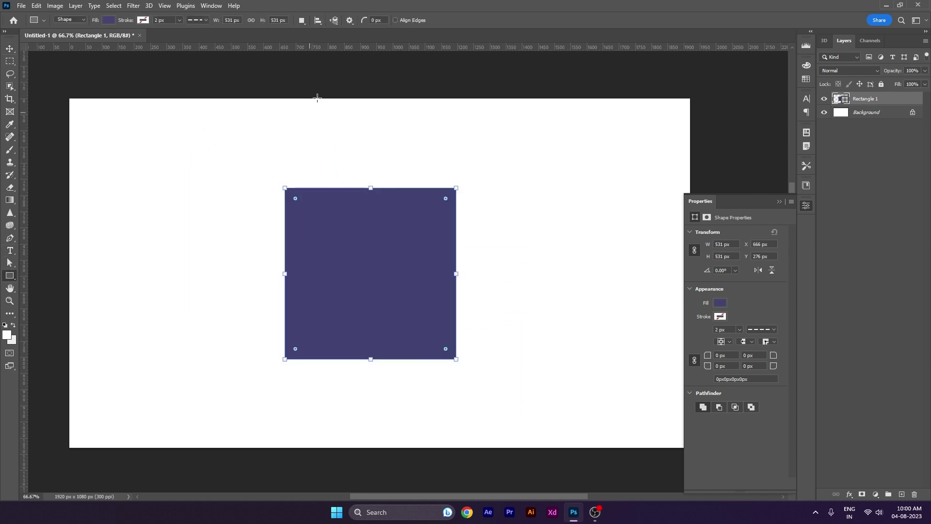
click(335, 20)
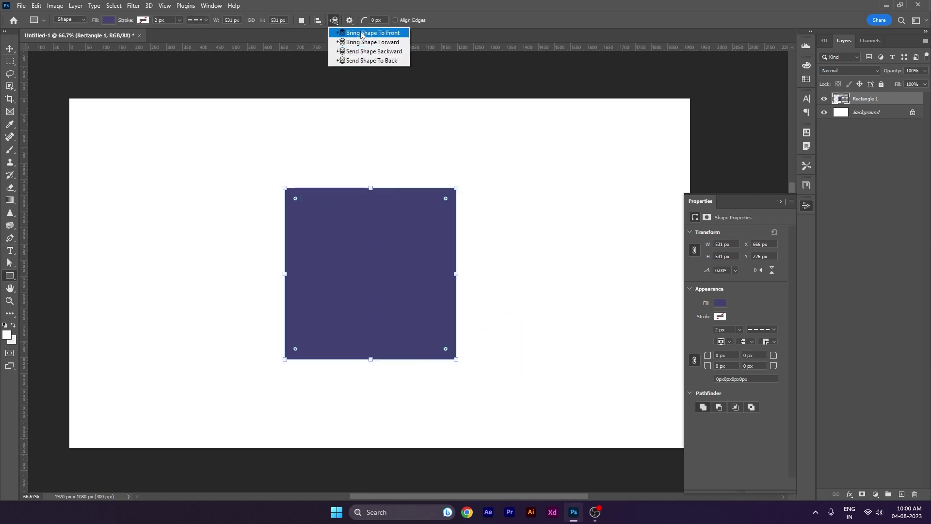
click(350, 21)
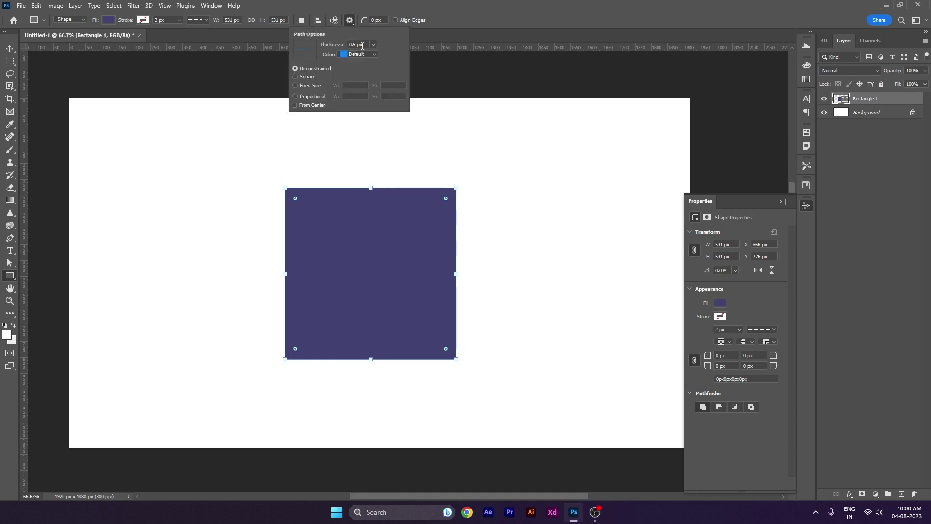
click(373, 44)
click(373, 44)
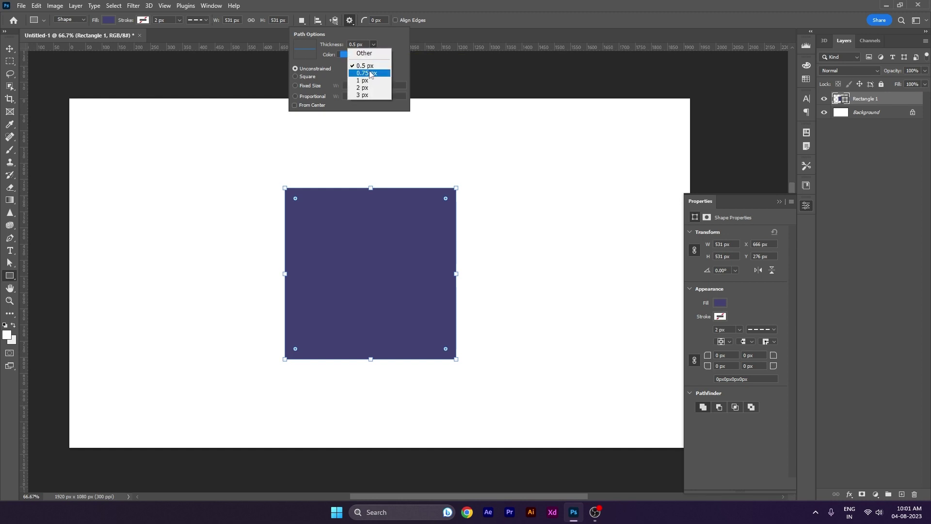
click(374, 93)
click(374, 55)
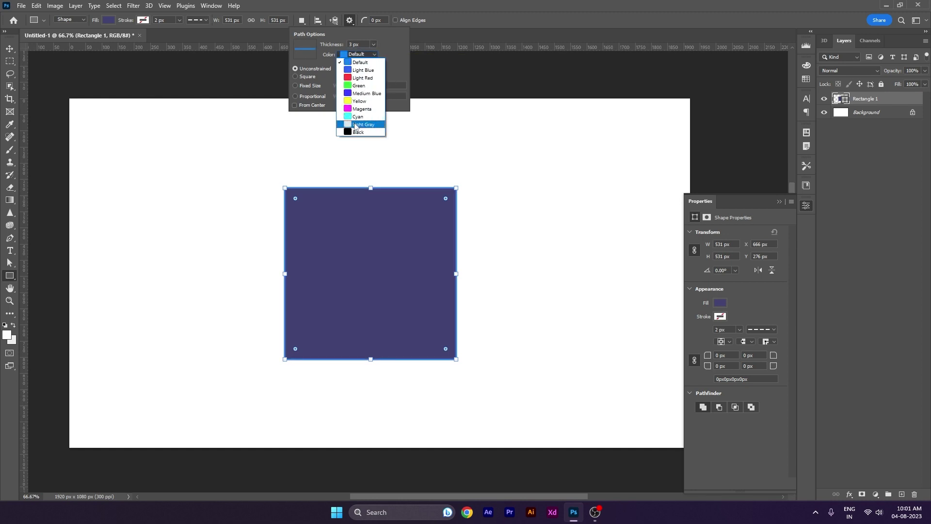
click(365, 132)
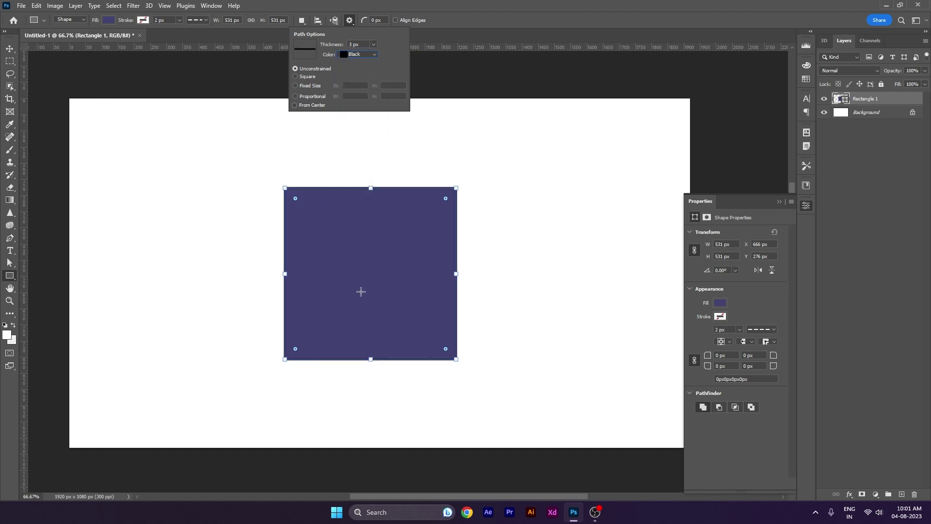
Restore the path outline to the Default colour and 0.5 px thickness
click(361, 54)
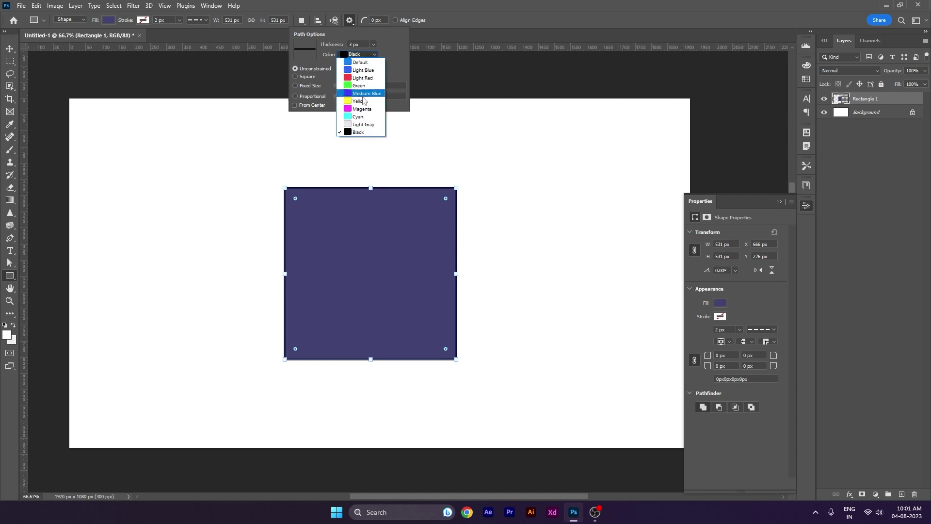
click(361, 63)
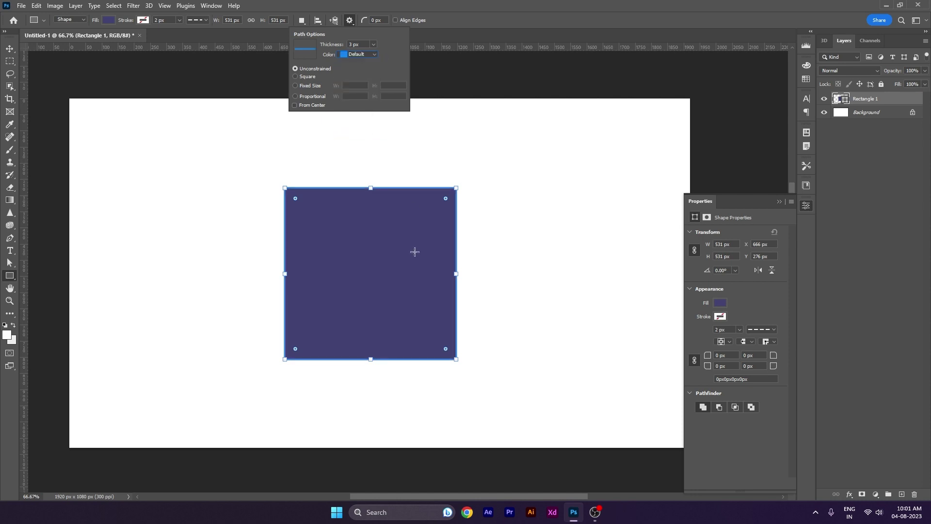
click(374, 44)
click(370, 66)
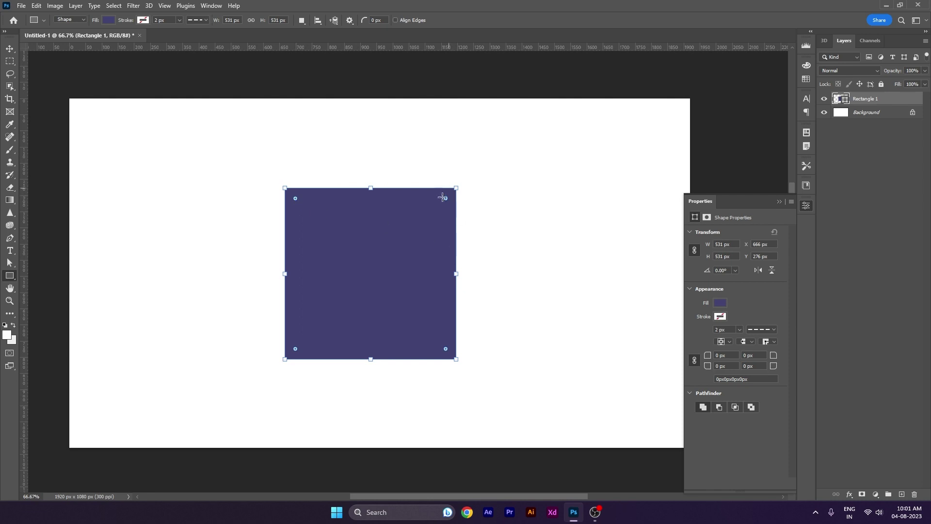
Set a 94 px corner radius and draw a rounded rectangle left of the square
drag(364, 21, 397, 27)
click(374, 19)
text(94)
key(Return)
click(402, 221)
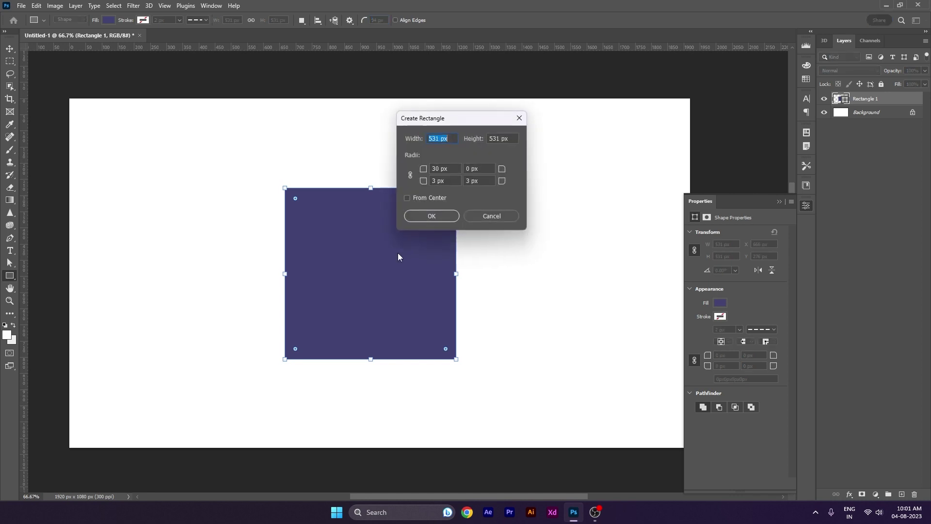
click(501, 216)
scroll(278, 218, up, 1)
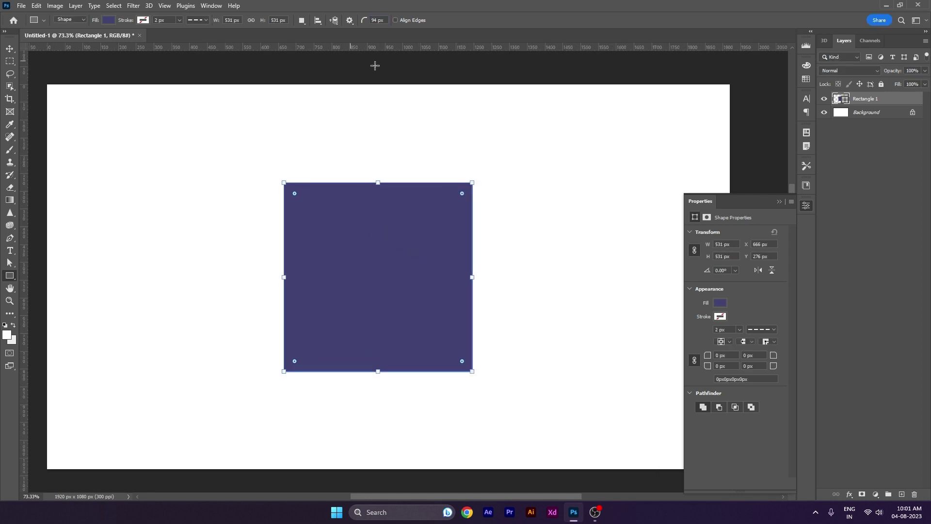
drag(92, 172, 274, 379)
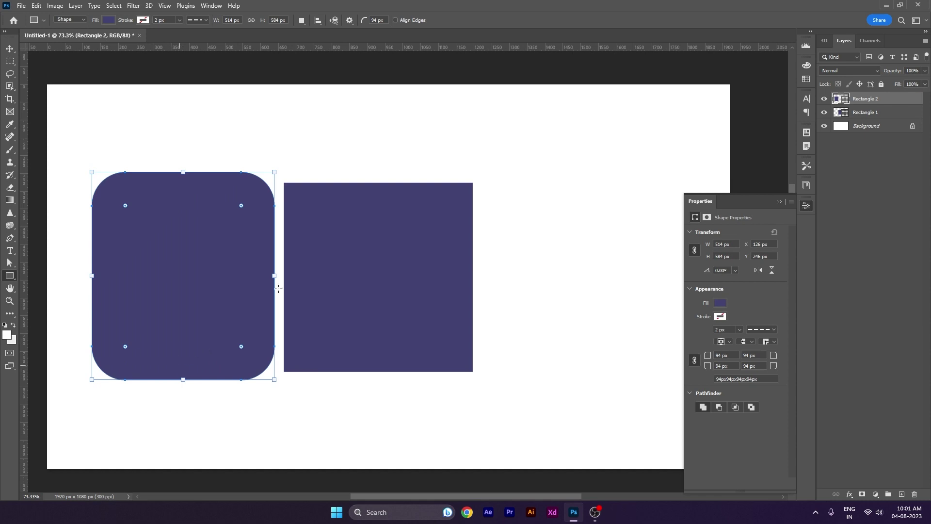
Draw another rectangle at right with a smaller radius, then set the radius to 0
double_click(376, 20)
text(10)
drag(496, 152, 627, 309)
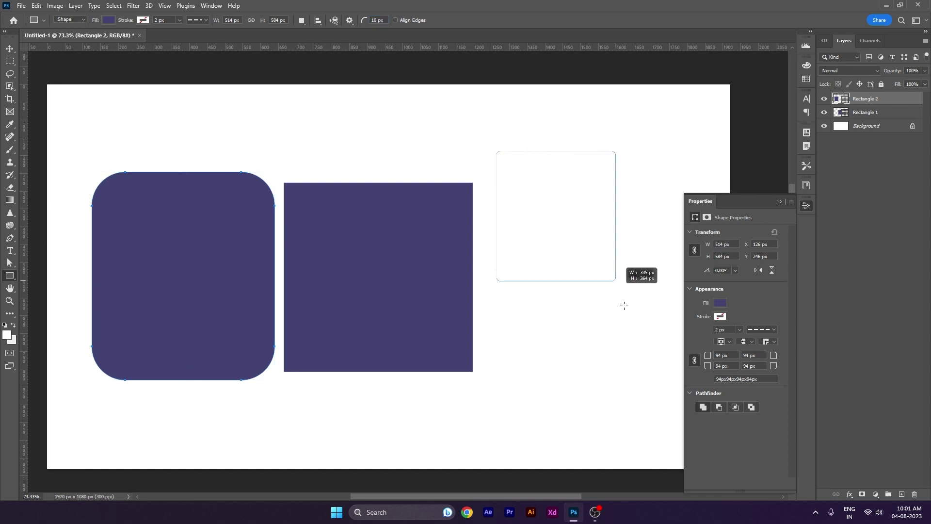
double_click(377, 20)
text(0)
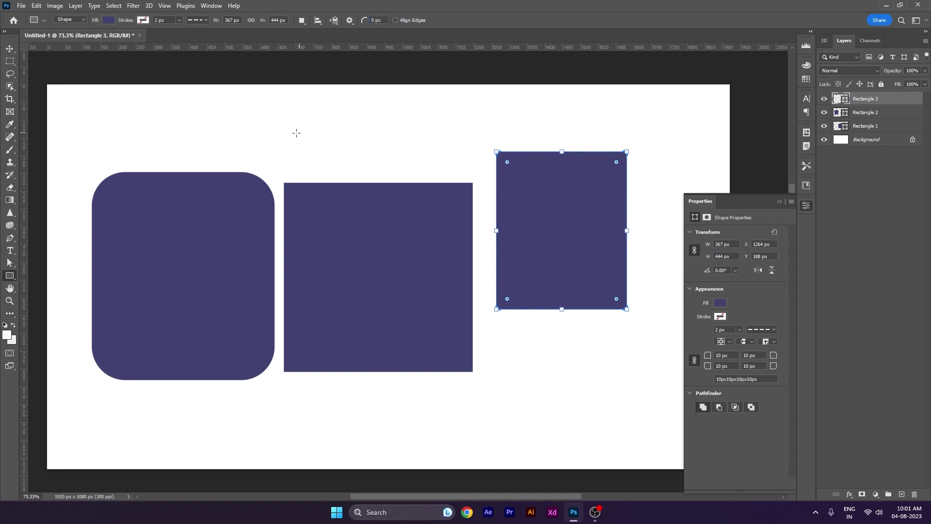
Delete both trial rectangles, leaving only the square
click(10, 49)
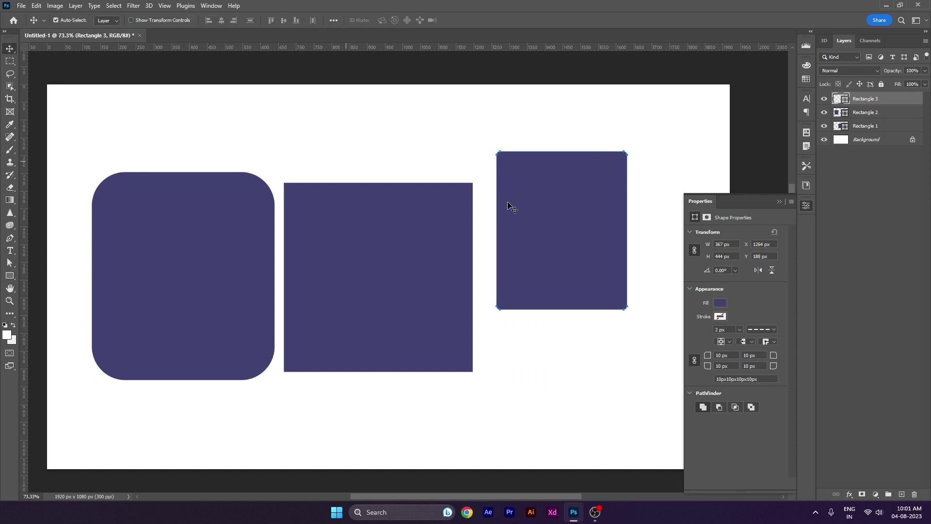
key(Delete)
key(Delete)
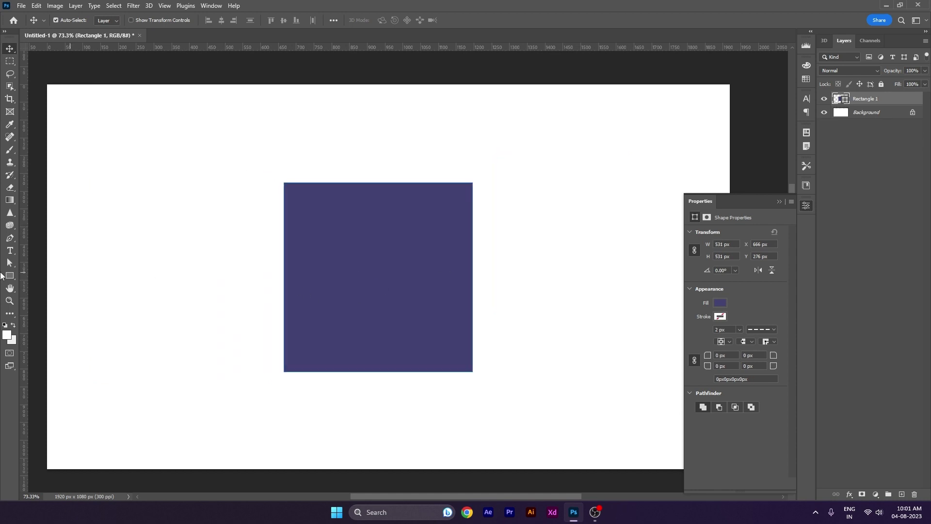
key(u)
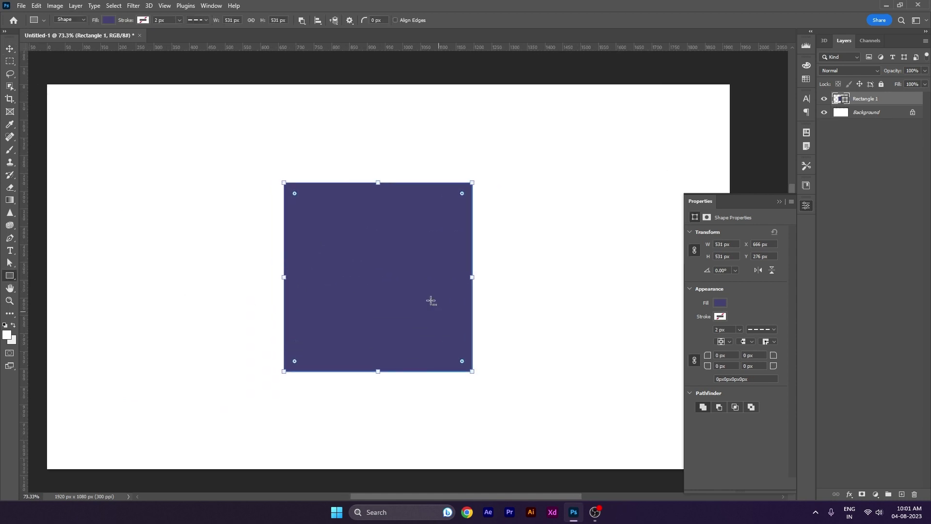
scroll(305, 210, up, 3)
scroll(306, 210, down, 1)
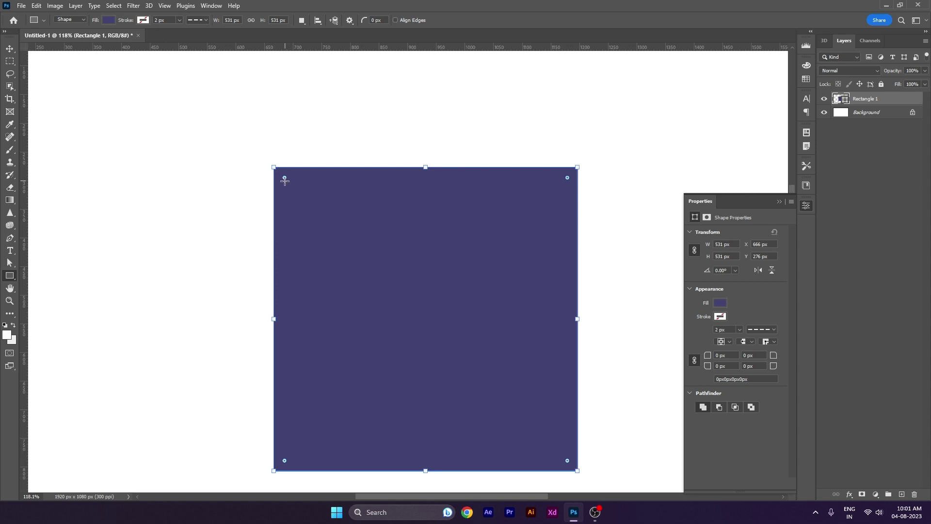
Drag the square's corner widgets to round its corners to an 84 px radius
mouse_move(284, 178)
mouse_down()
mouse_move(345, 237)
mouse_move(264, 136)
mouse_move(466, 334)
mouse_move(654, 474)
mouse_up()
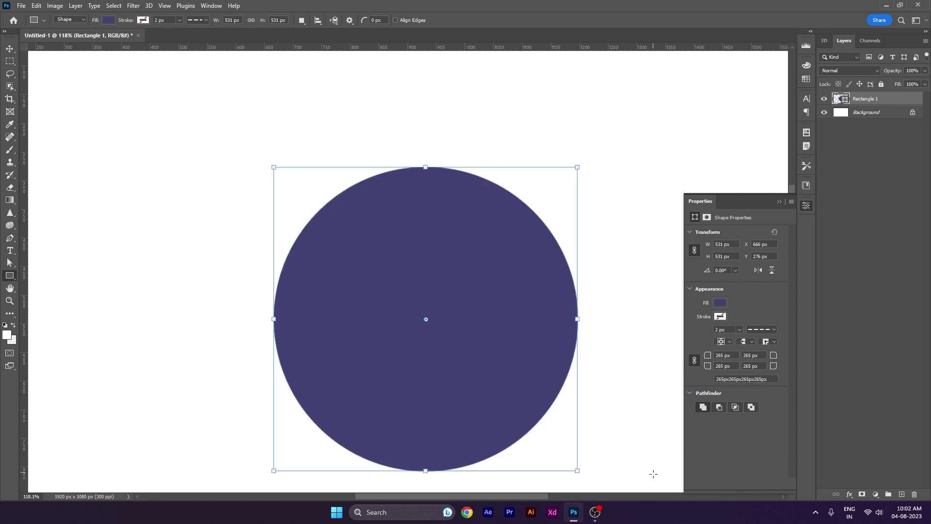
drag(426, 319, 326, 213)
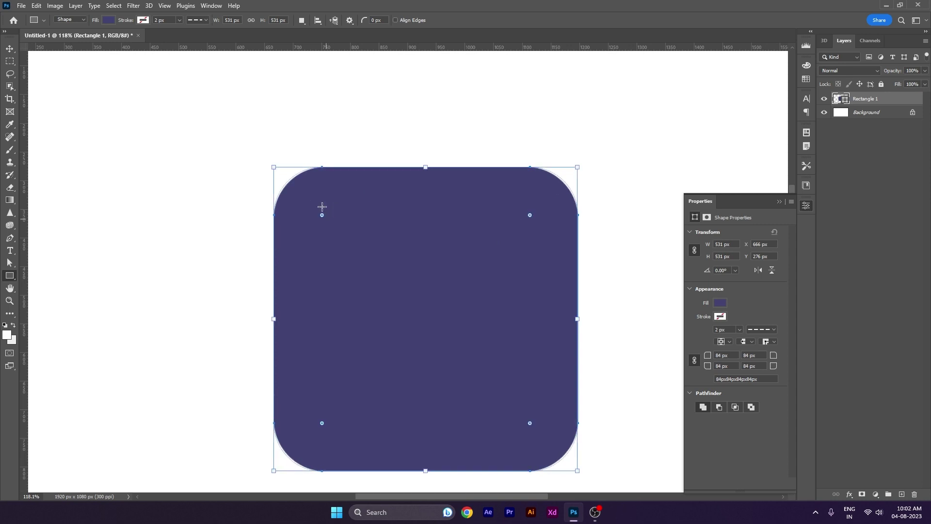
scroll(305, 270, down, 2)
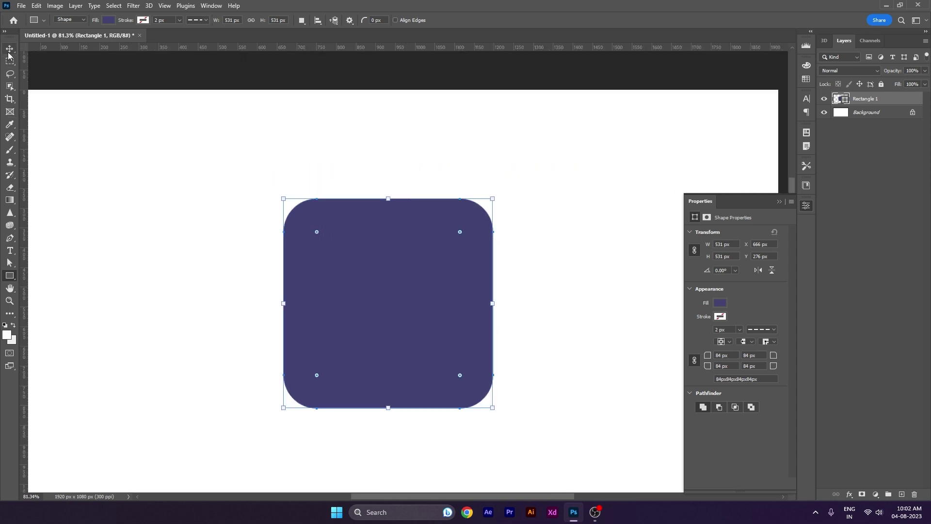
click(9, 49)
Delete the rounded square and reselect the Rectangle Tool from the shape tools flyout
key(Delete)
key(ctrl+0)
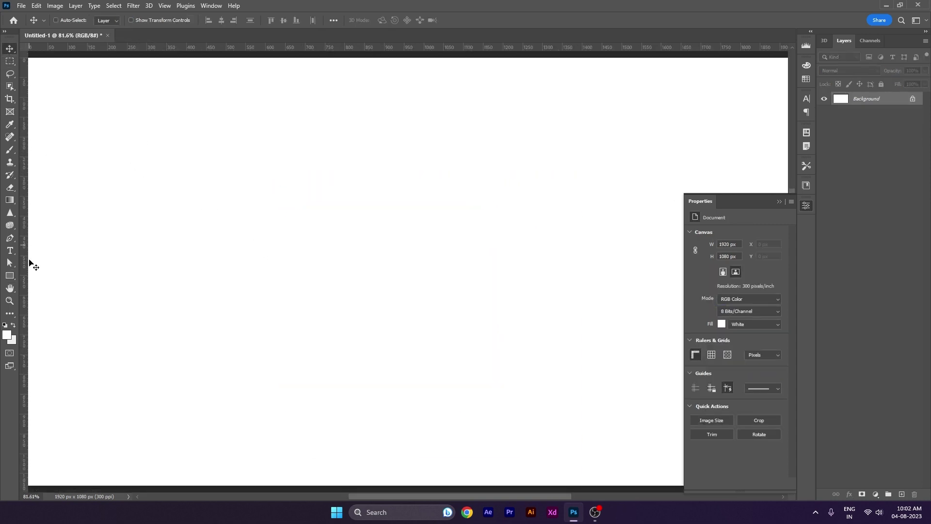
click(9, 277)
right_click(10, 276)
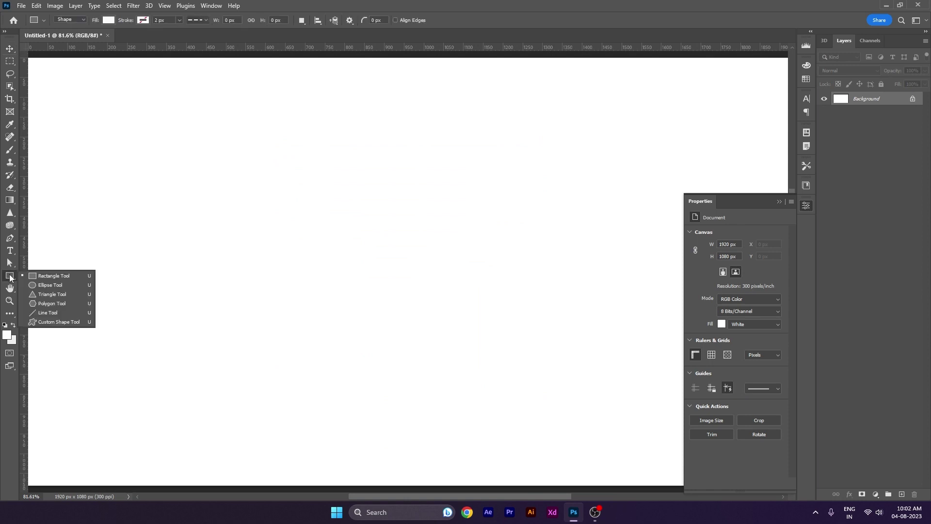
click(48, 285)
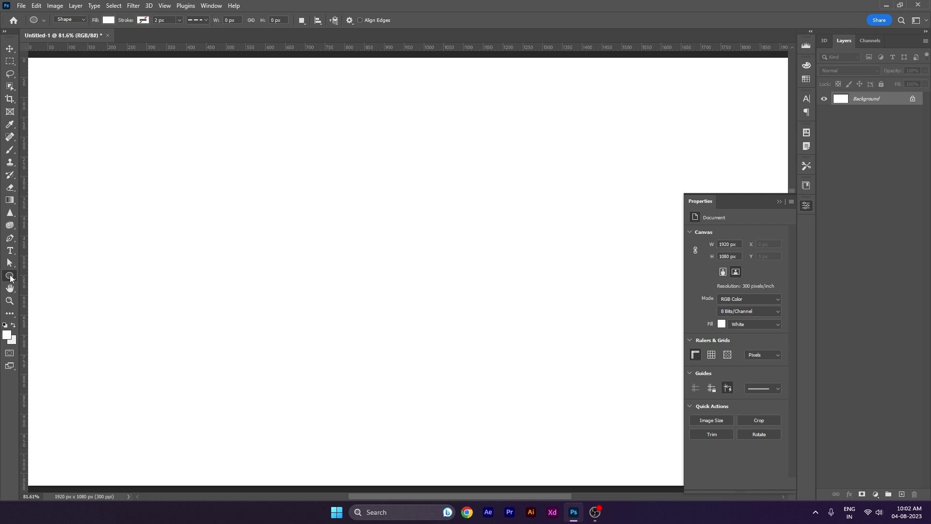
right_click(9, 277)
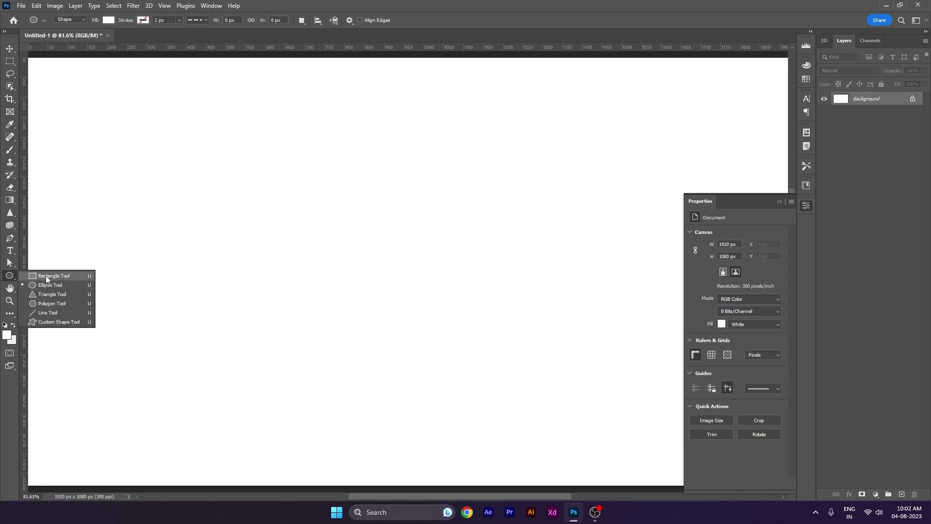
click(47, 277)
Float the Properties panel and draw a 644 × 532 px rectangle left of centre
drag(765, 201, 738, 87)
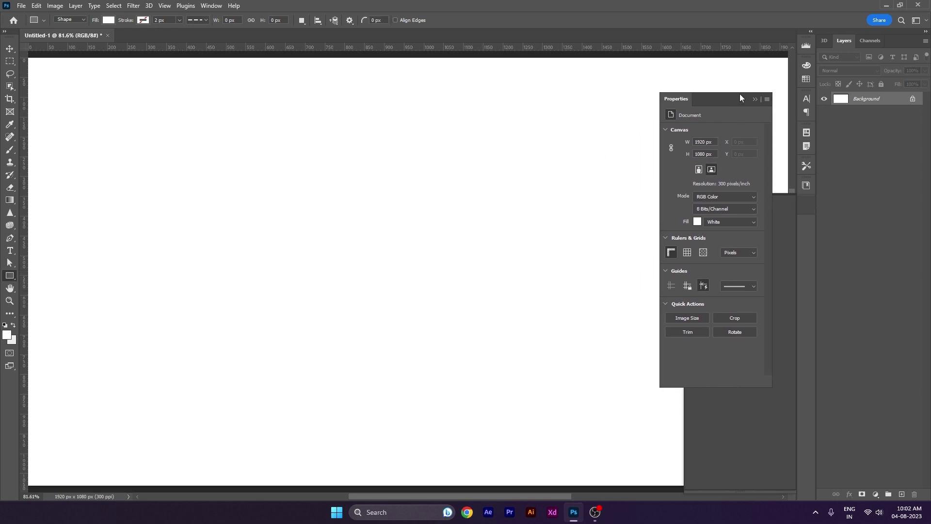
scroll(276, 234, down, 1)
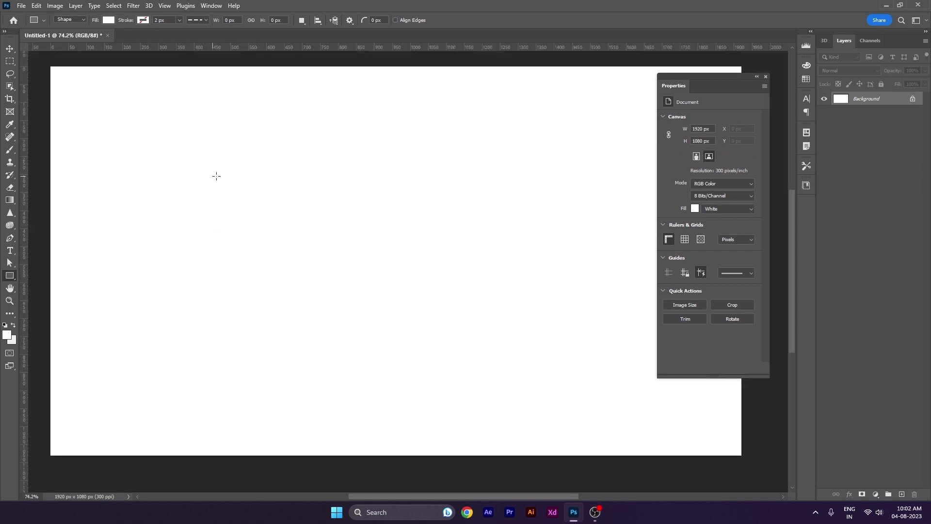
drag(228, 177, 460, 368)
Fill the rectangle dark green
click(109, 20)
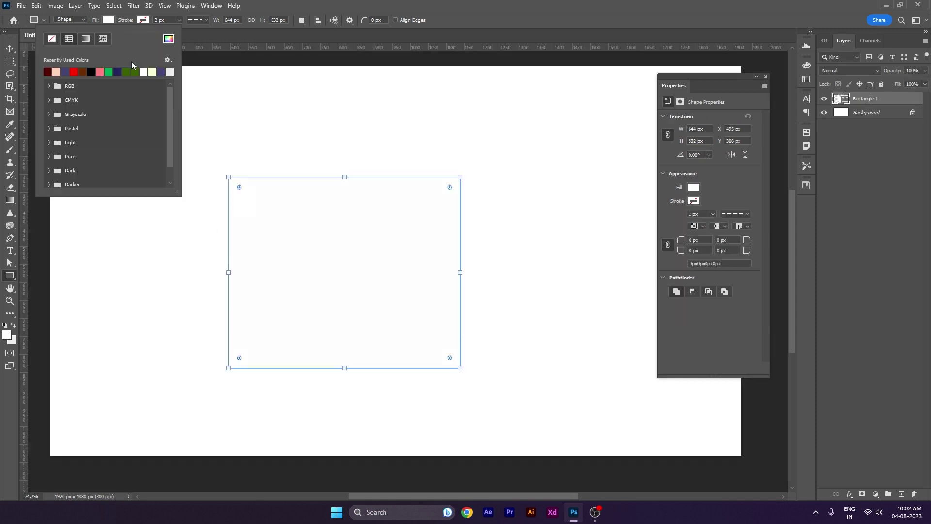
click(136, 72)
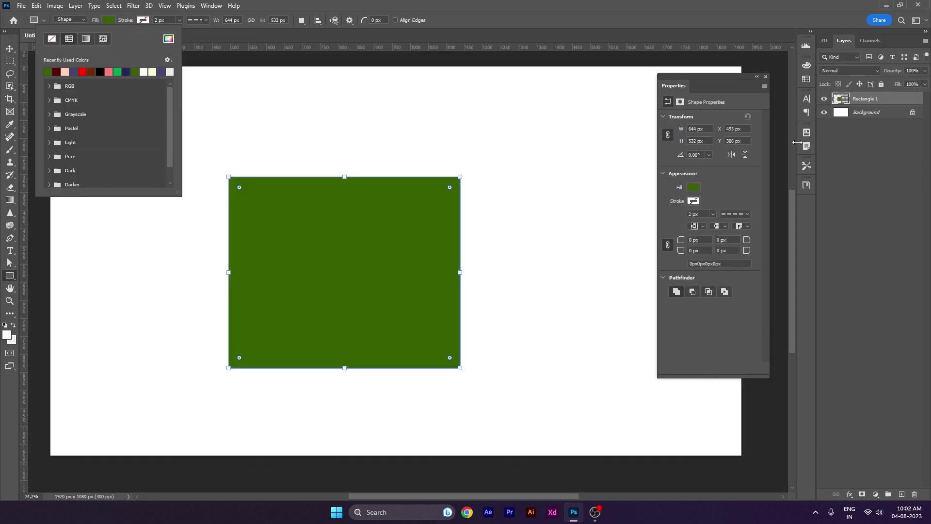
click(713, 130)
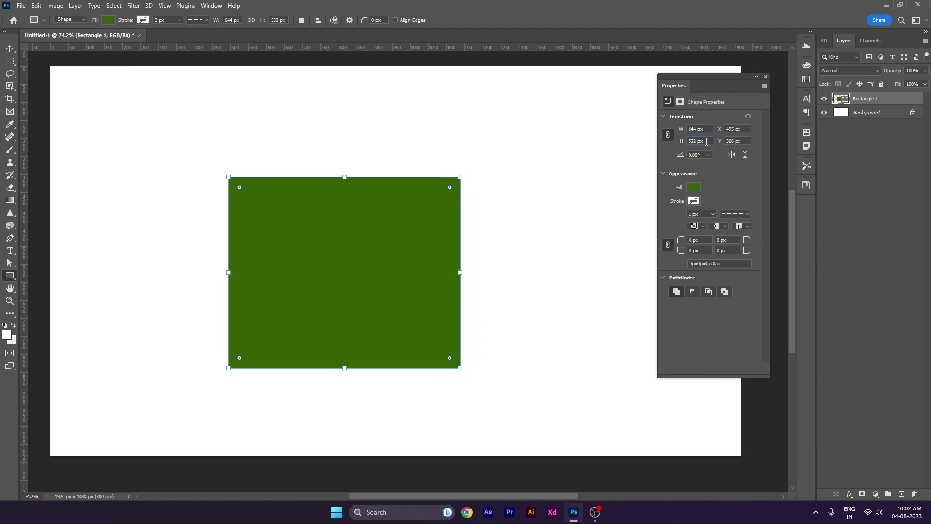
Enter 500 px for width and height, giving about 605 × 500 px with proportions kept
click(706, 127)
text(5)
key(Return)
drag(702, 138, 580, 134)
text(5)
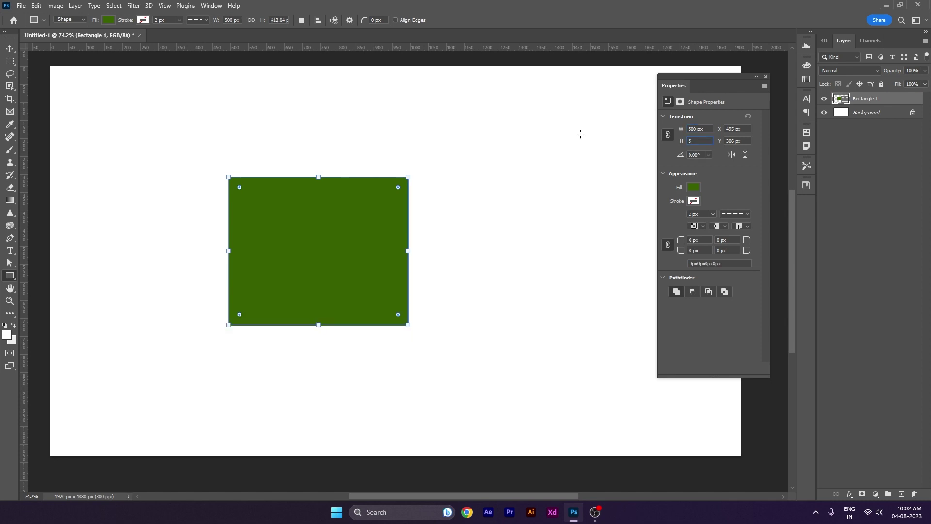
key(Return)
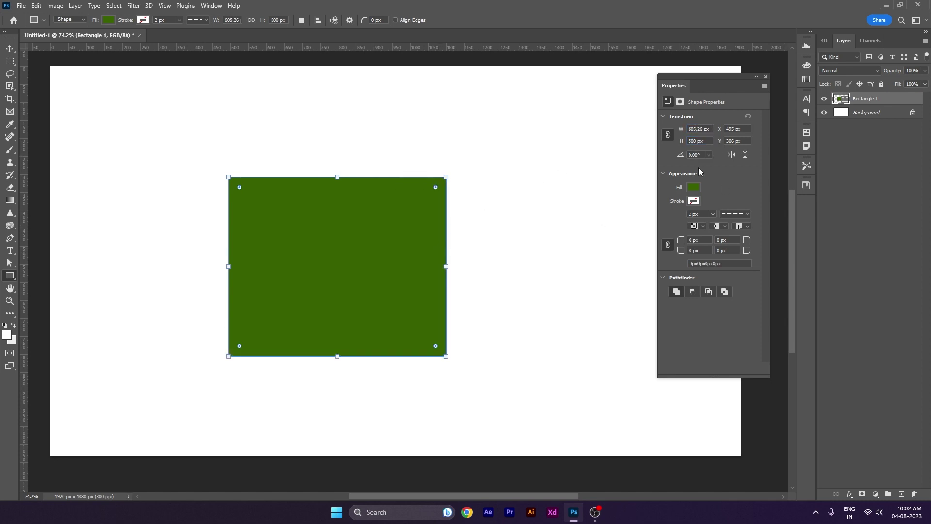
Rotate the rectangle slightly, then undo the last rotation, leaving a 0.14° tilt
drag(678, 158, 681, 159)
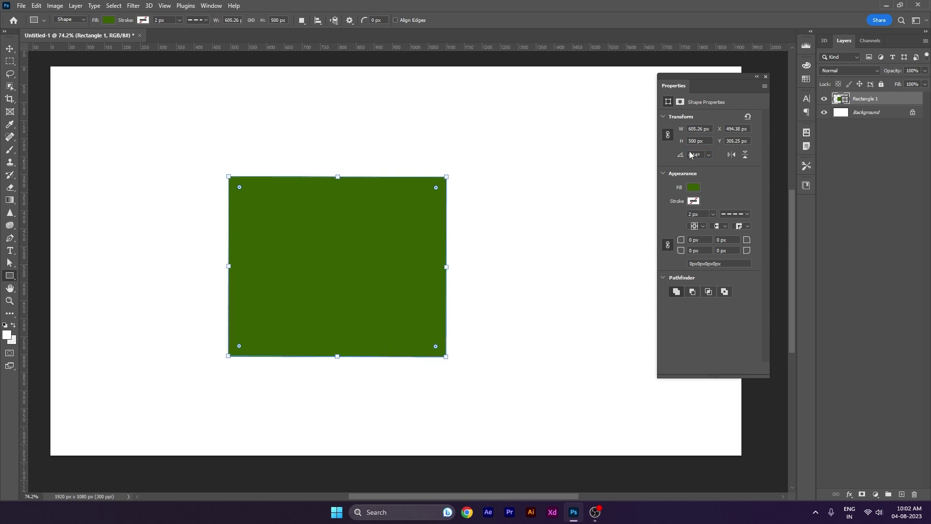
drag(679, 158, 713, 204)
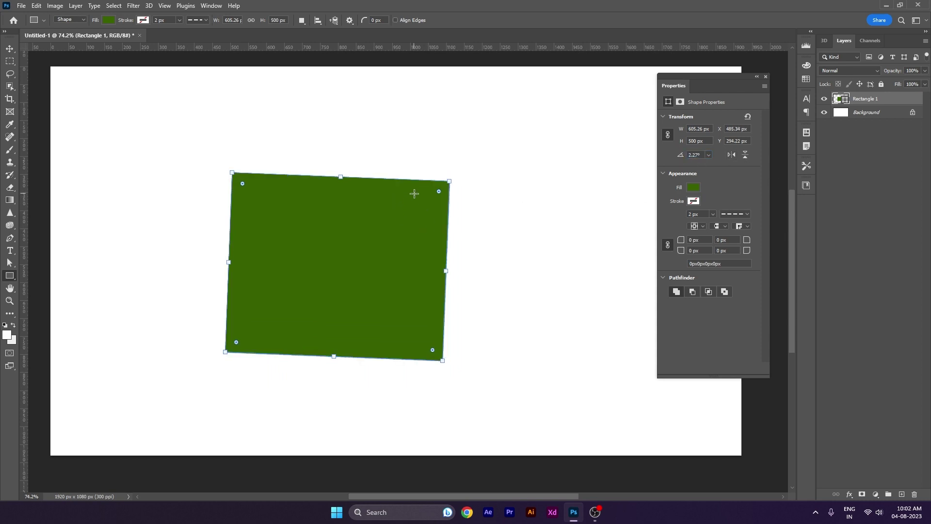
key(ctrl+z)
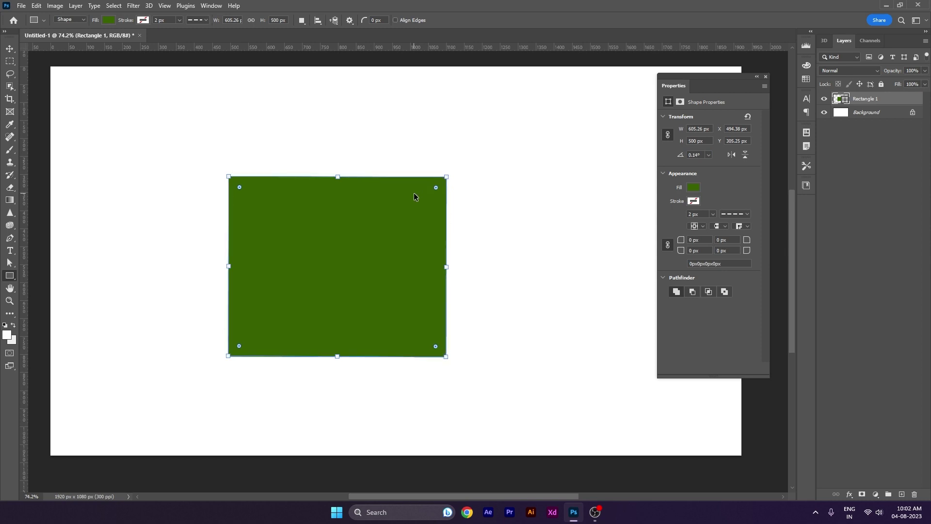
Try pink fills, then settle on a navy fill for the rectangle
click(698, 189)
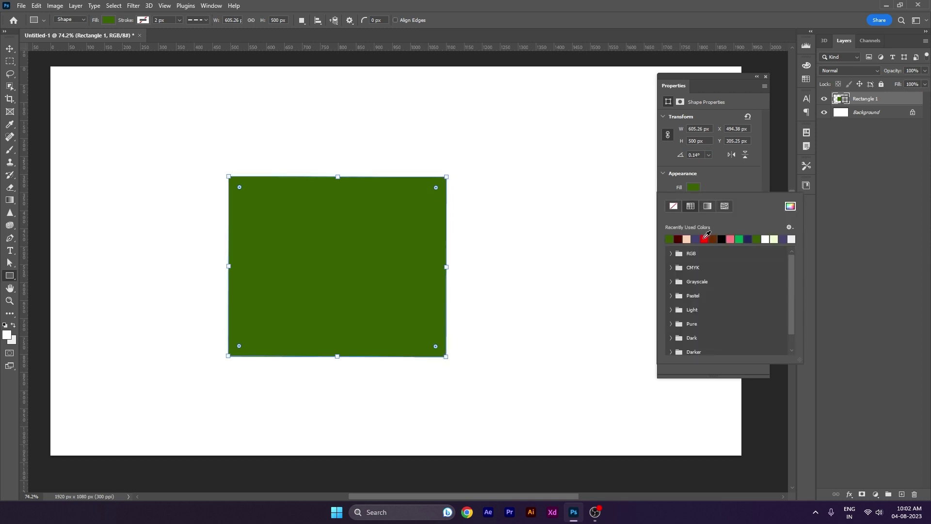
click(731, 239)
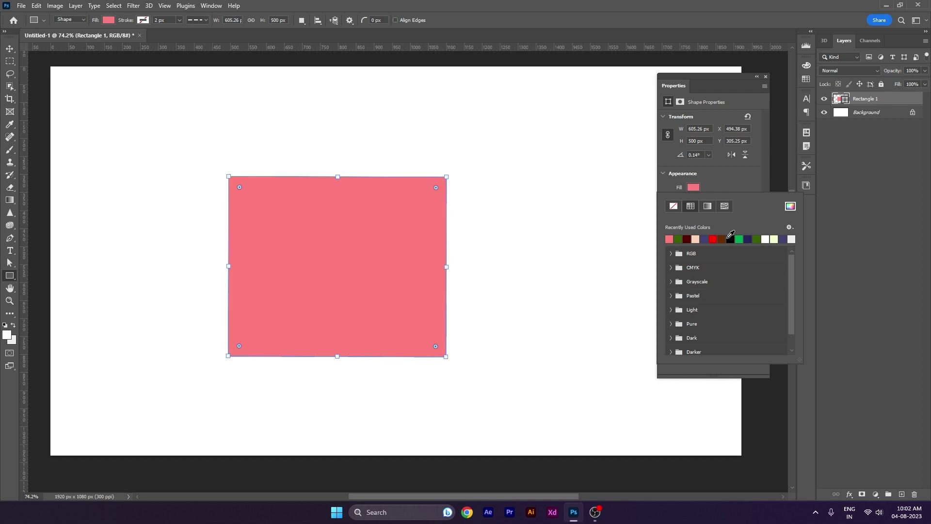
click(739, 238)
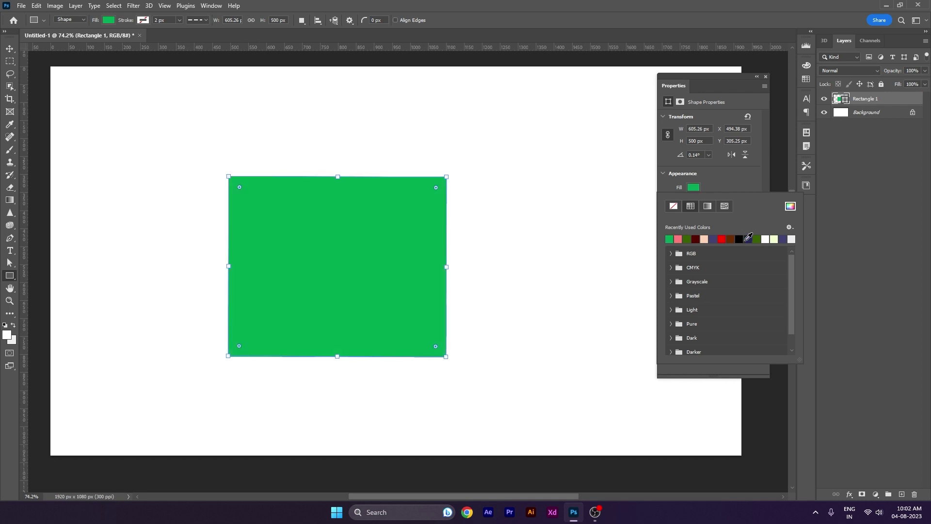
click(697, 189)
Set the rectangle's stroke colour to dark red from recent colours
click(695, 202)
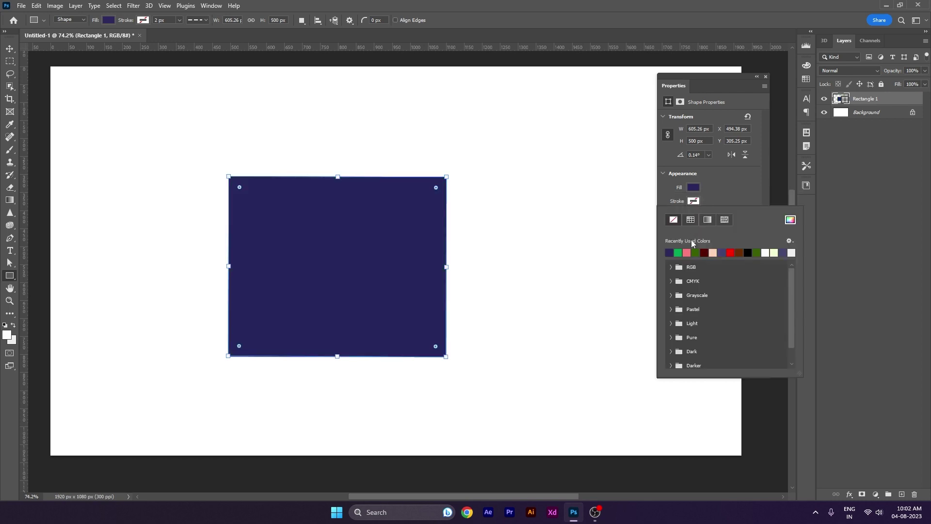
click(706, 253)
key(Return)
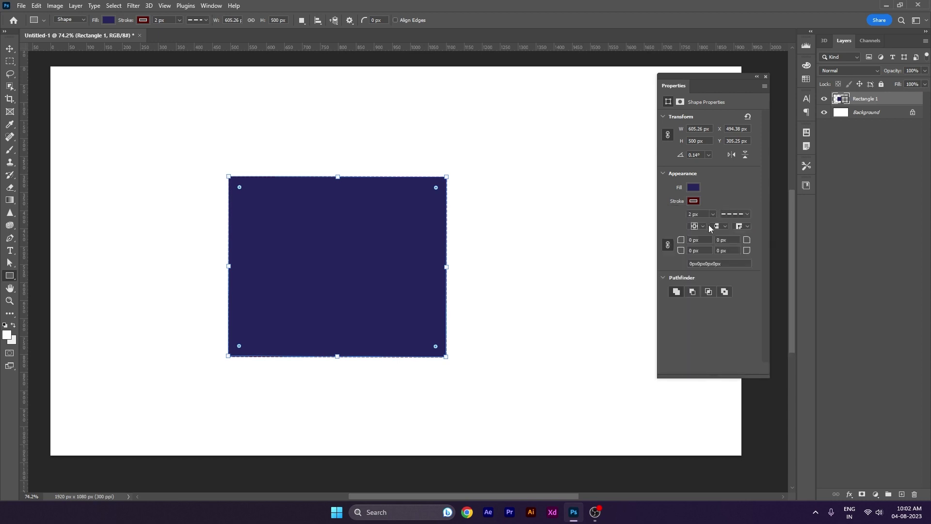
Make the stroke solid and try widths from about 7 px to 100 px
click(729, 214)
click(698, 245)
click(713, 214)
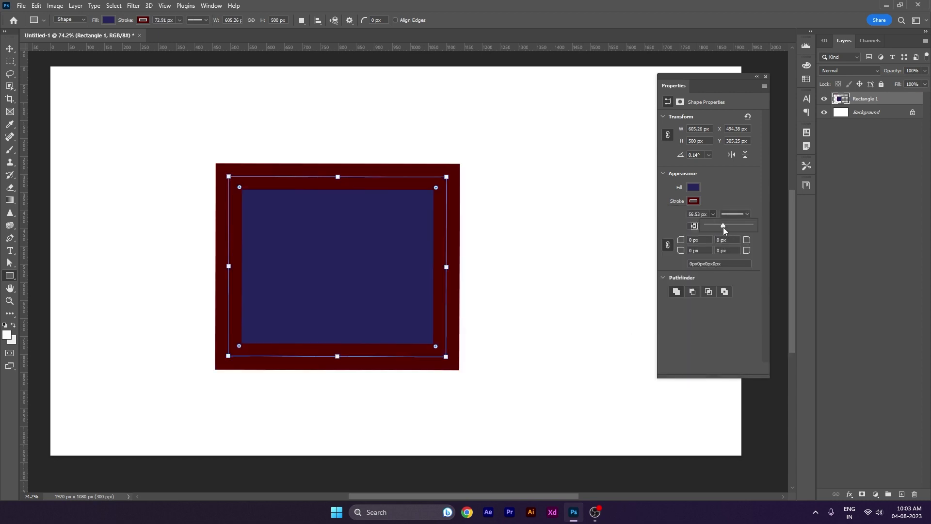
drag(715, 231, 715, 231)
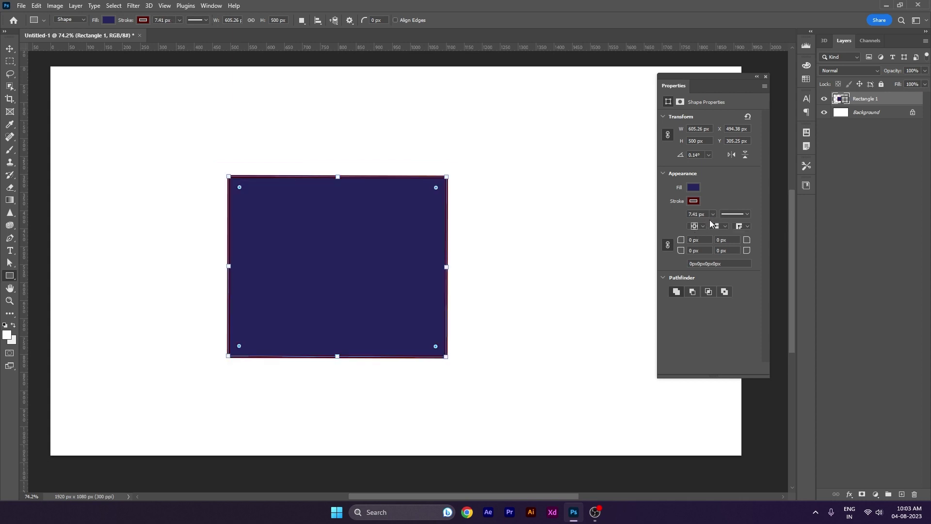
click(714, 215)
drag(728, 229, 730, 228)
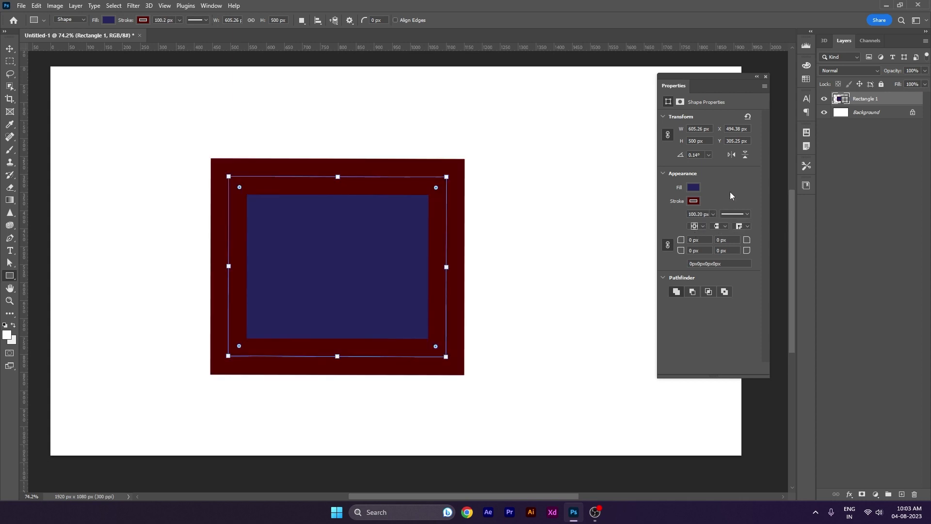
Try centre, outside and inside stroke alignments, ending with a centred stroke
click(697, 226)
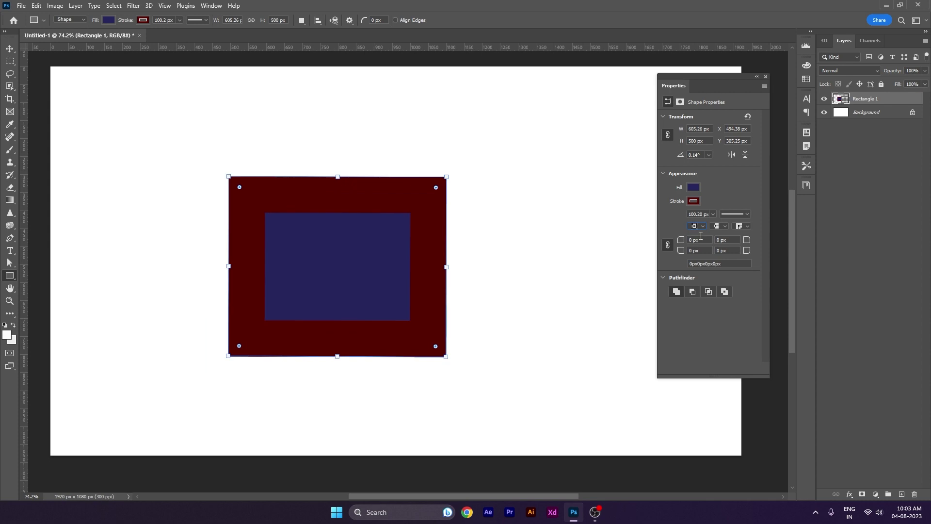
click(701, 228)
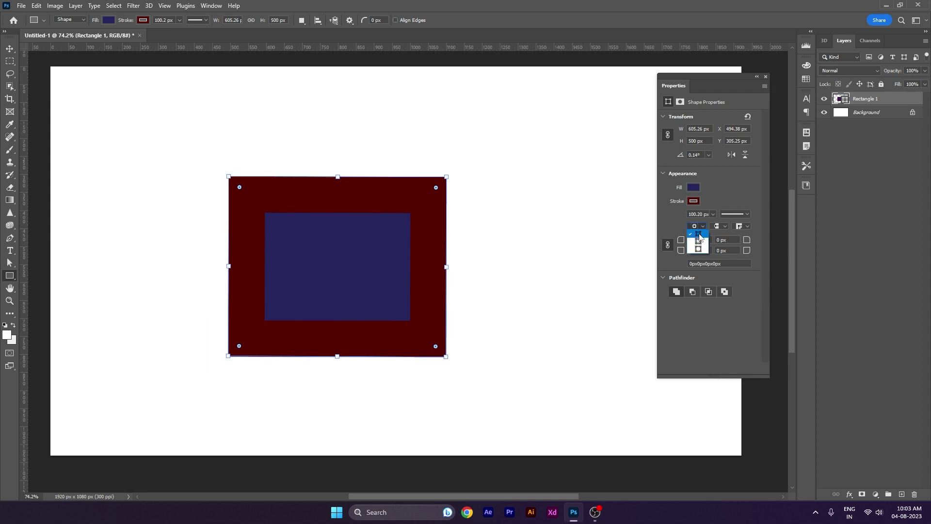
click(699, 241)
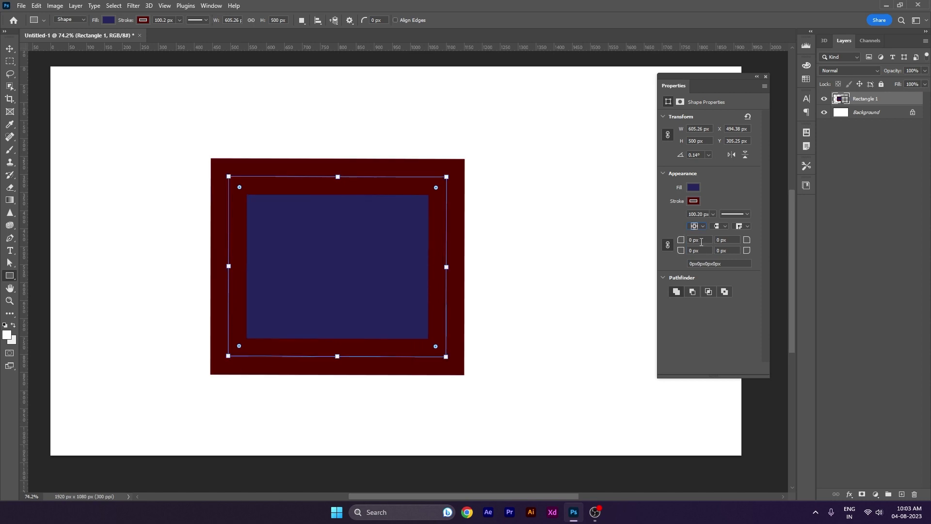
click(702, 227)
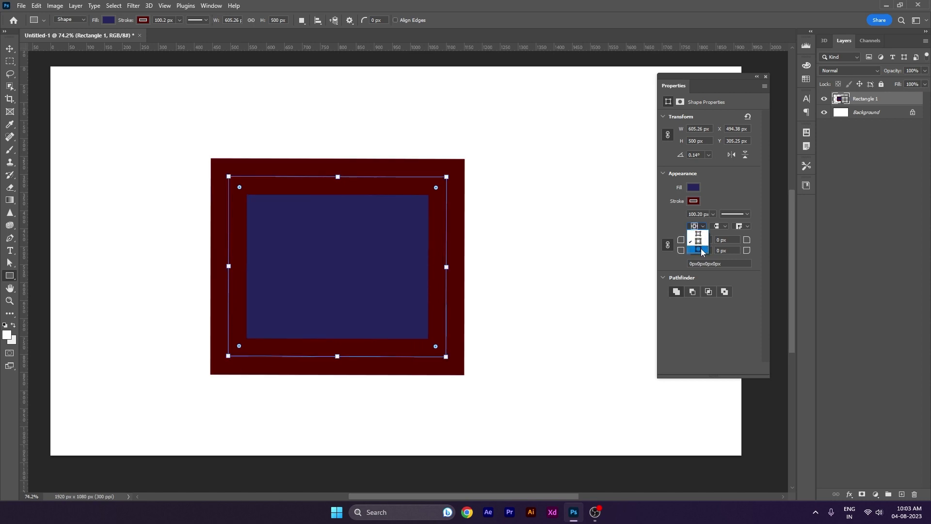
click(702, 251)
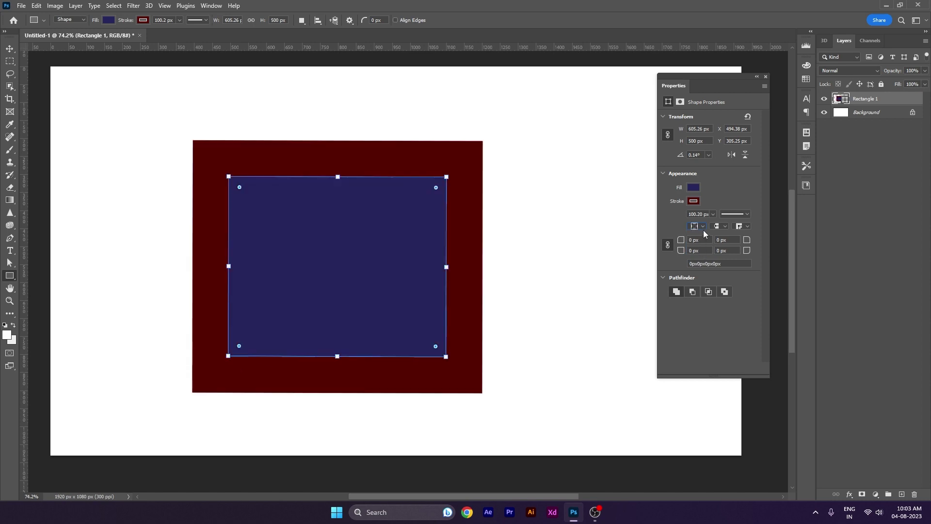
click(703, 227)
click(702, 233)
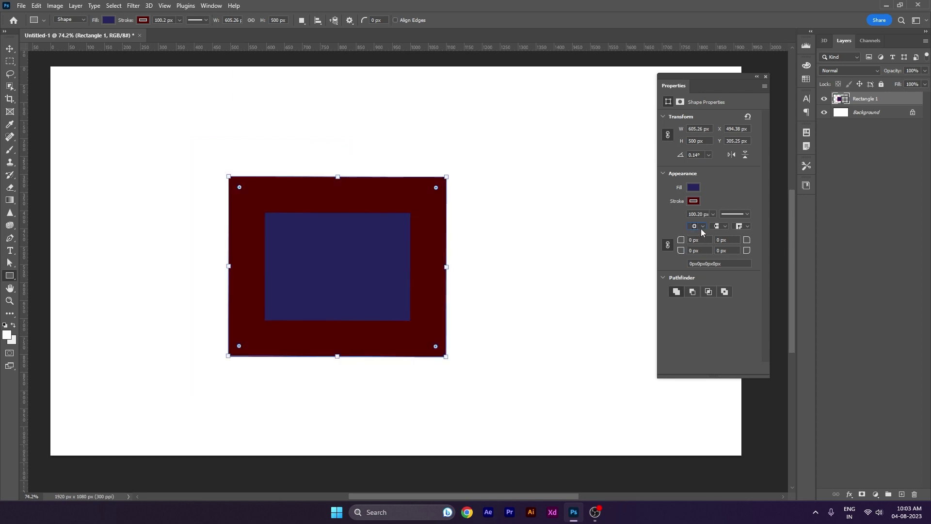
click(702, 228)
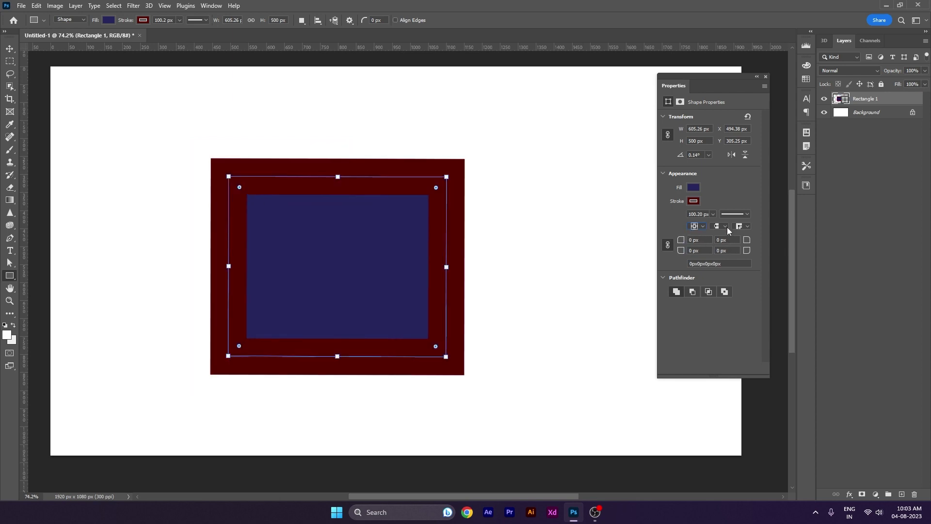
Give the stroke round caps and rounded corners, then reduce its width to 0 px
click(722, 226)
click(742, 226)
click(742, 251)
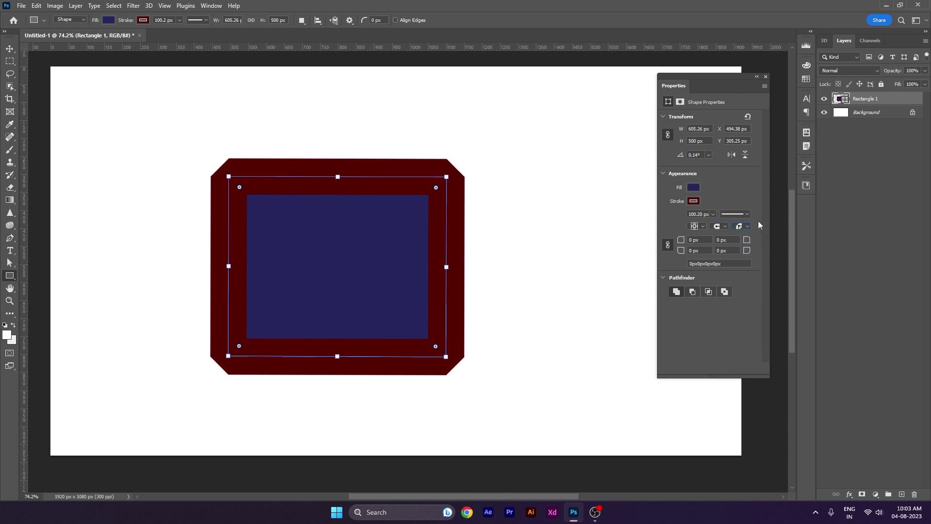
click(743, 226)
click(742, 242)
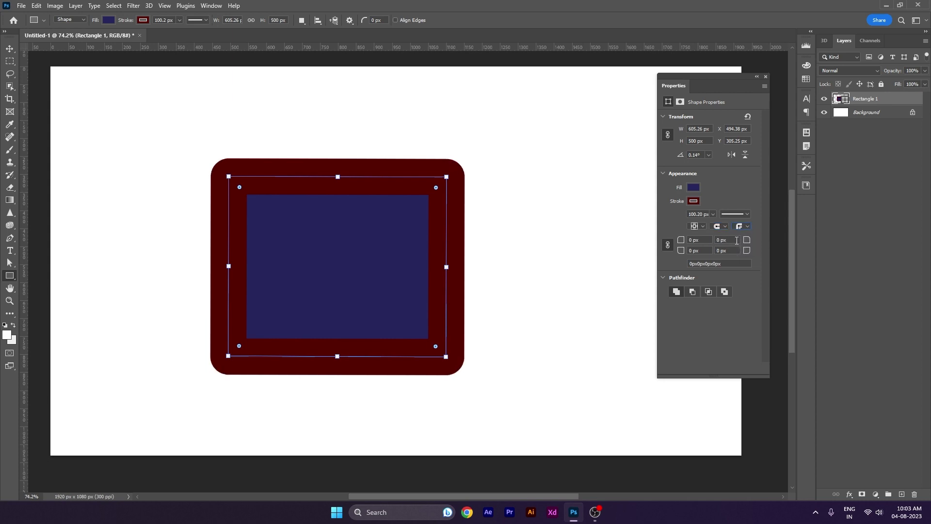
click(744, 227)
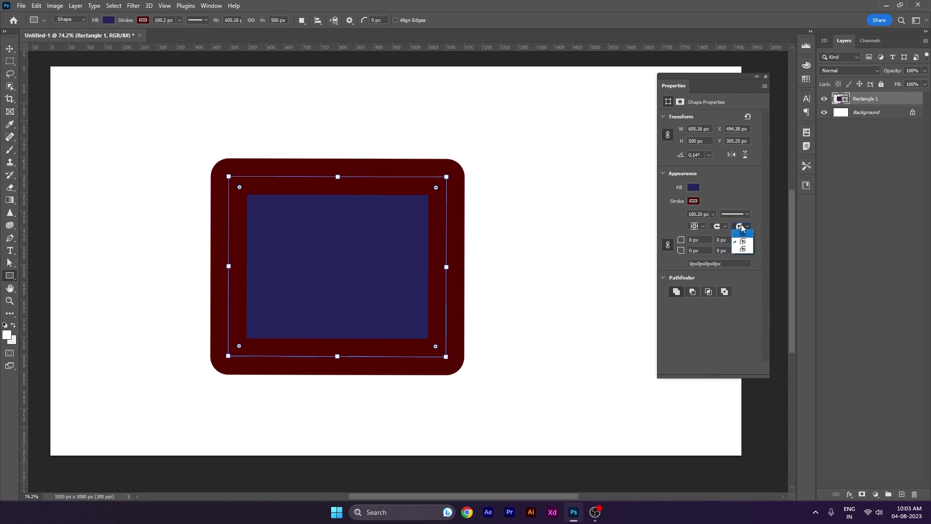
click(742, 242)
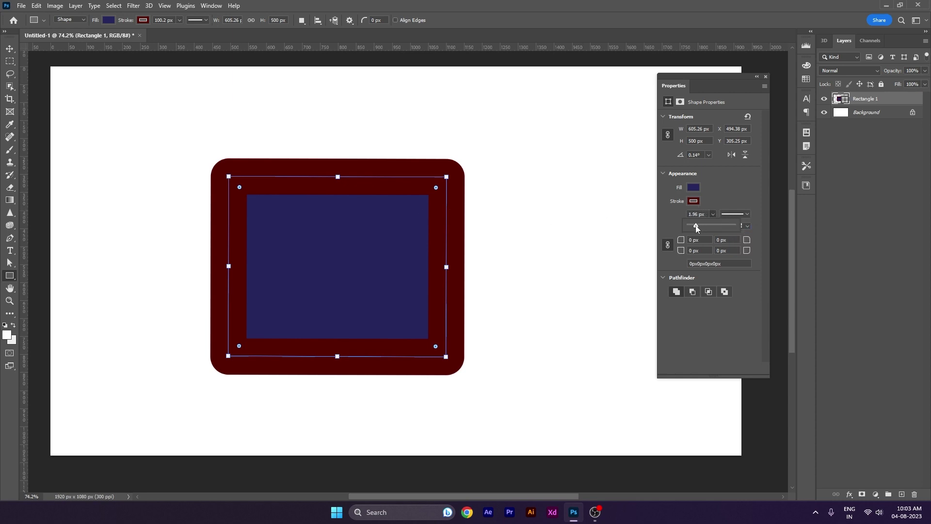
drag(696, 226, 695, 225)
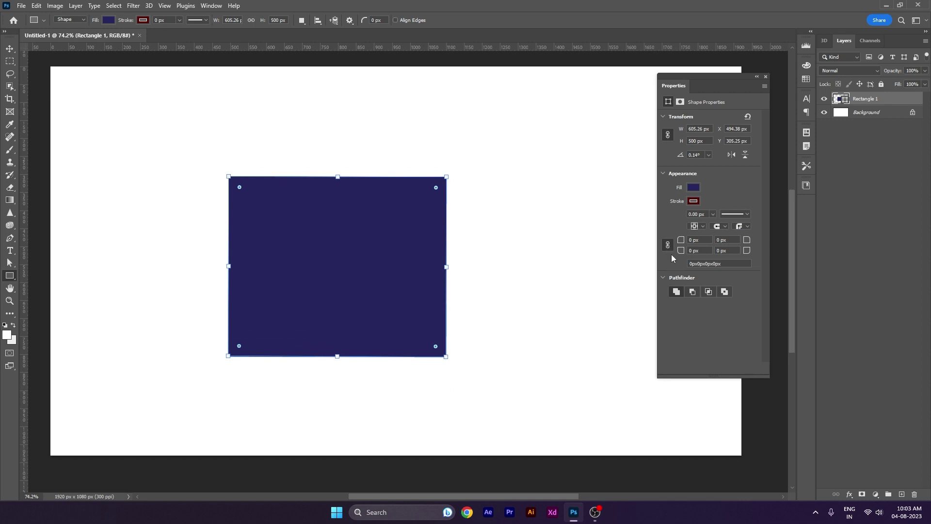
Try a 20 px, then a 60 px radius on the rectangle's top-left corner
click(707, 242)
key(Return)
click(706, 242)
text(60)
key(Return)
scroll(248, 210, up, 3)
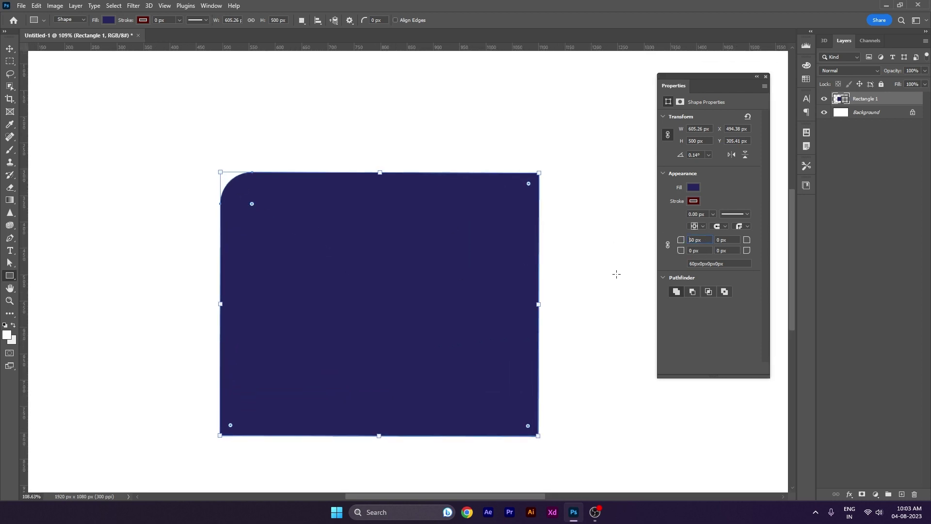
Round the rectangle's bottom-right corner by 60 px
click(733, 250)
text(60)
key(Return)
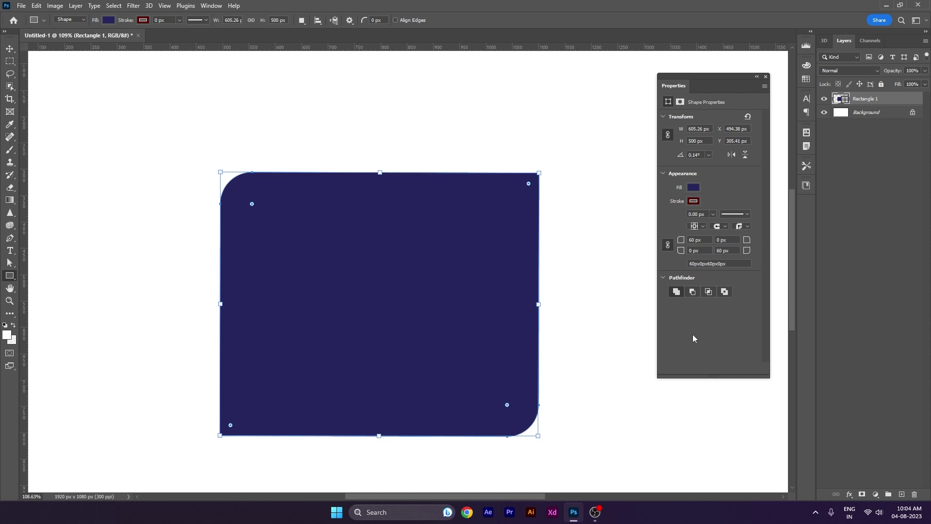
key(shift+Tab)
text(6)
Reset the corner radii to 0, then round all four corners by 50 px
click(703, 240)
text(0)
click(727, 250)
text(0)
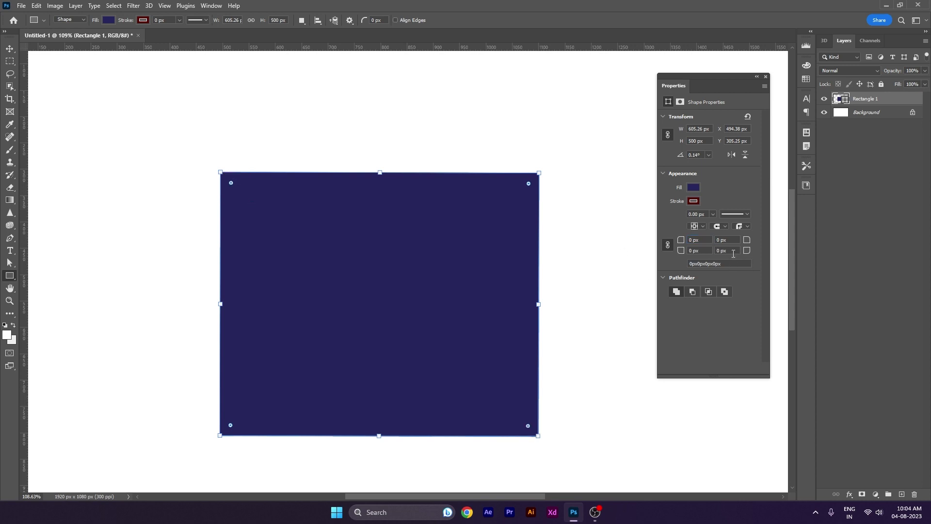
click(706, 239)
text(50)
key(Return)
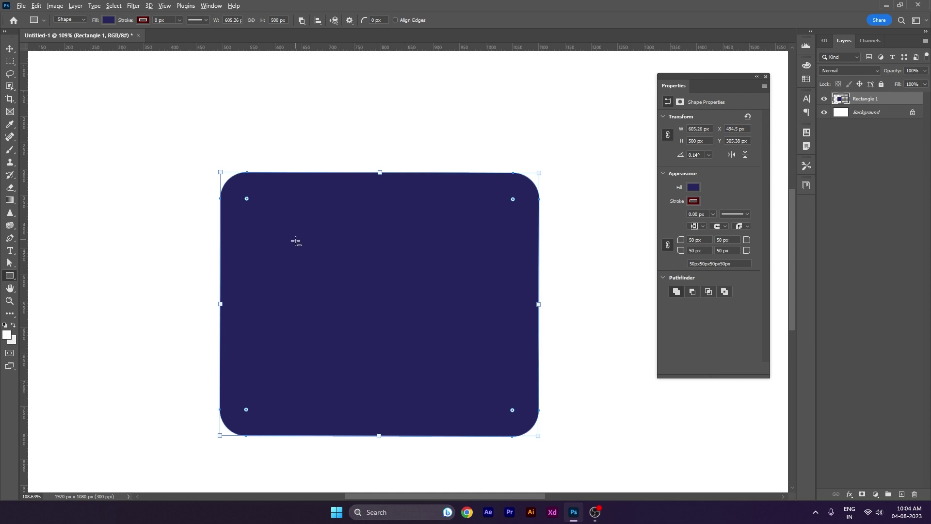
scroll(297, 243, down, 1)
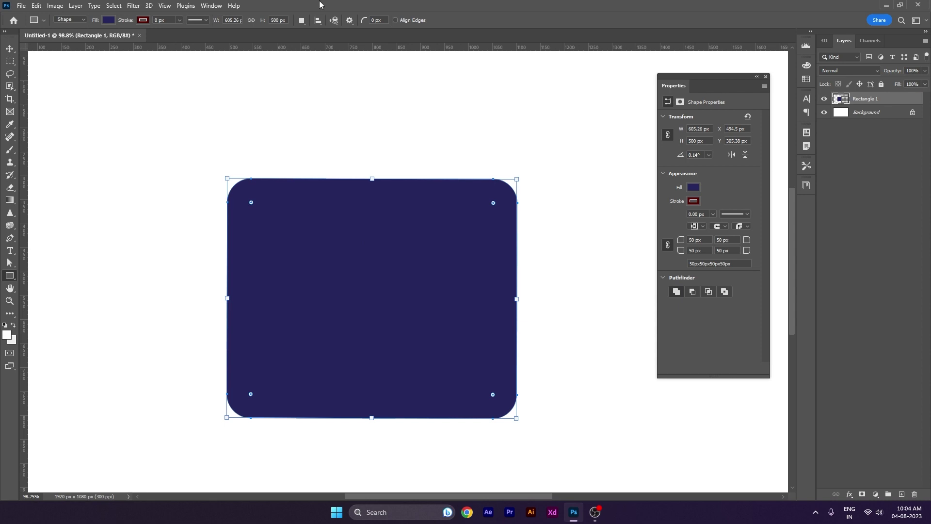
Experiment with Subtract Front Shape using a second overlapping rectangle, then undo it
click(301, 20)
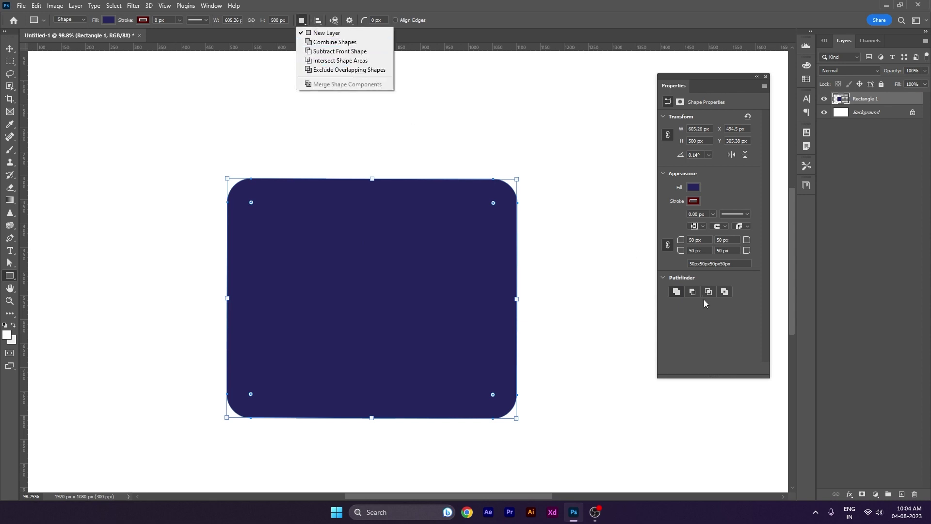
click(692, 292)
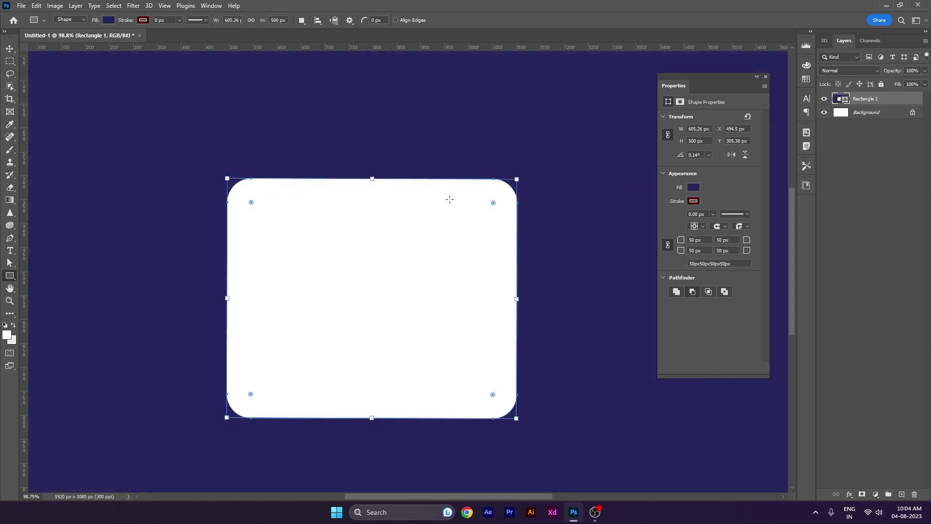
click(725, 292)
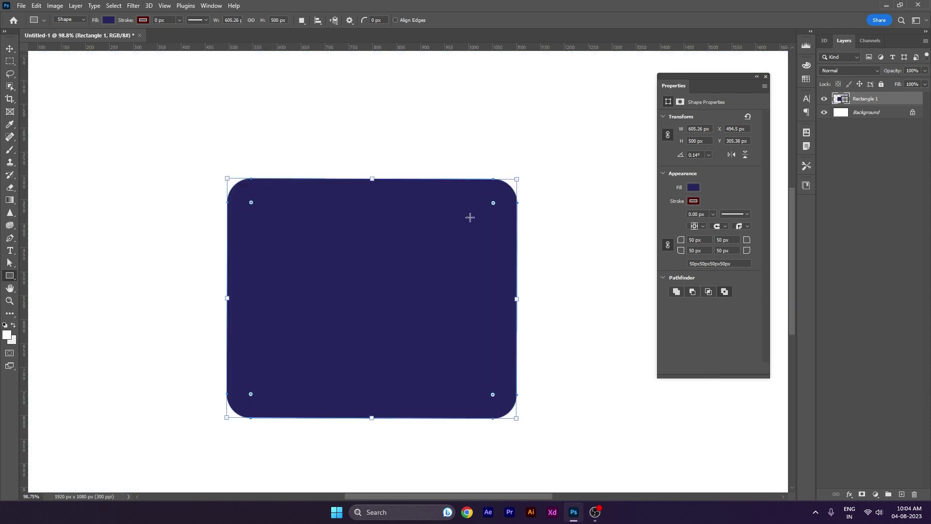
drag(387, 130, 641, 377)
click(692, 291)
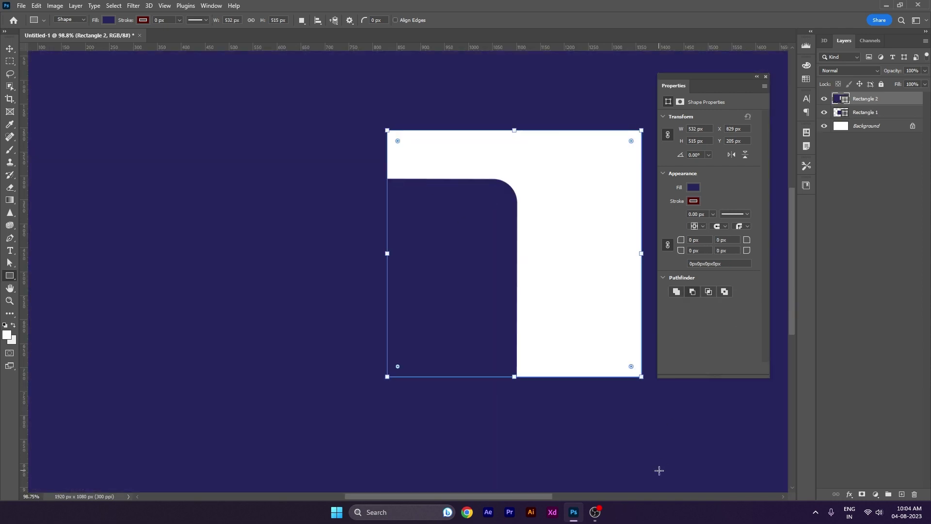
key(ctrl+z)
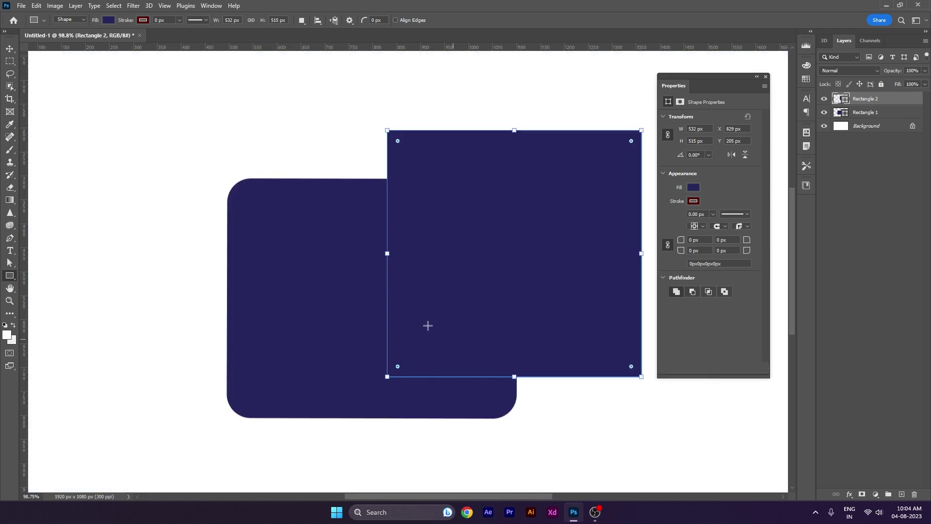
Delete both rectangle layers with the Move tool
scroll(387, 309, down, 3)
scroll(386, 309, down, 1)
key(v)
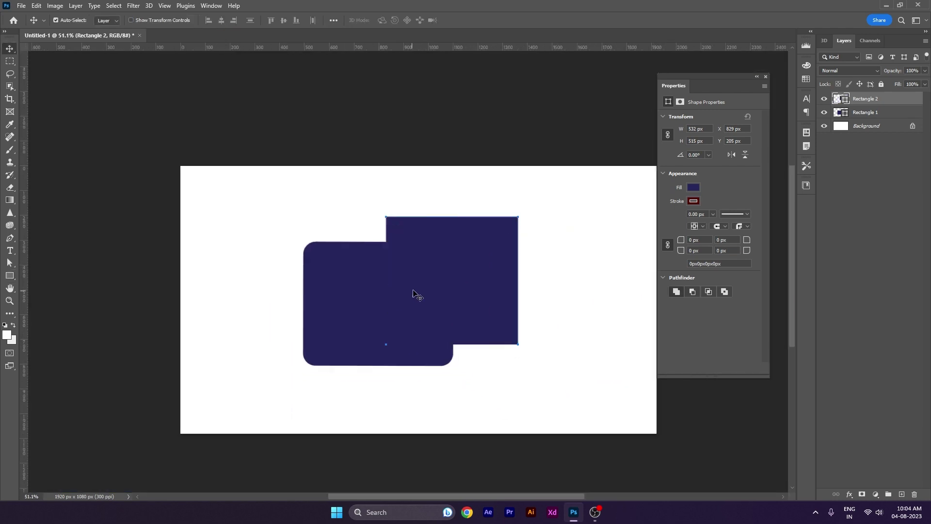
key(Delete)
key(Delete)
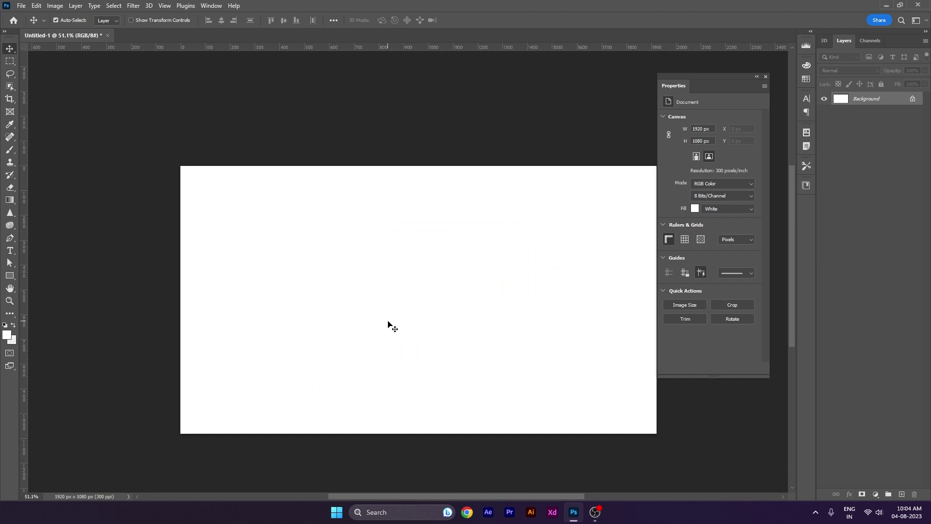
Draw a circle left of the canvas centre with the Ellipse Tool
scroll(388, 325, up, 2)
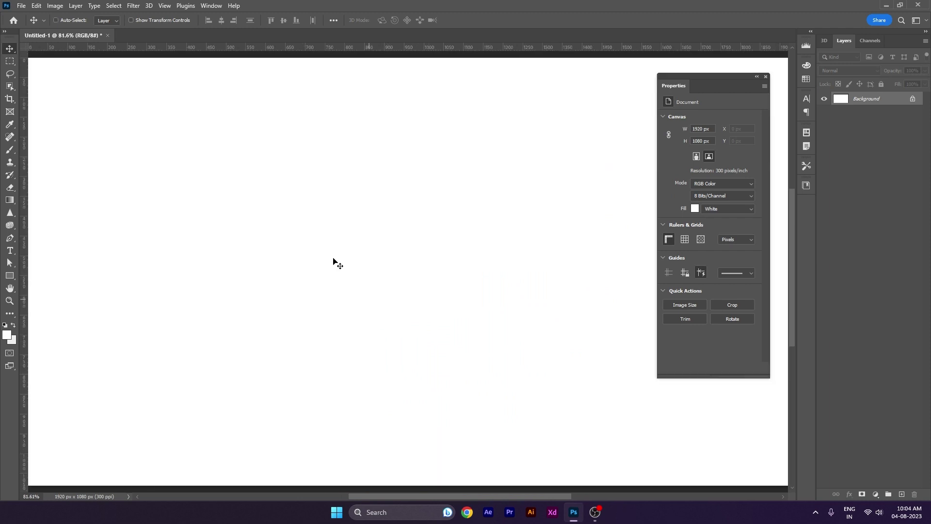
scroll(343, 188, down, 1)
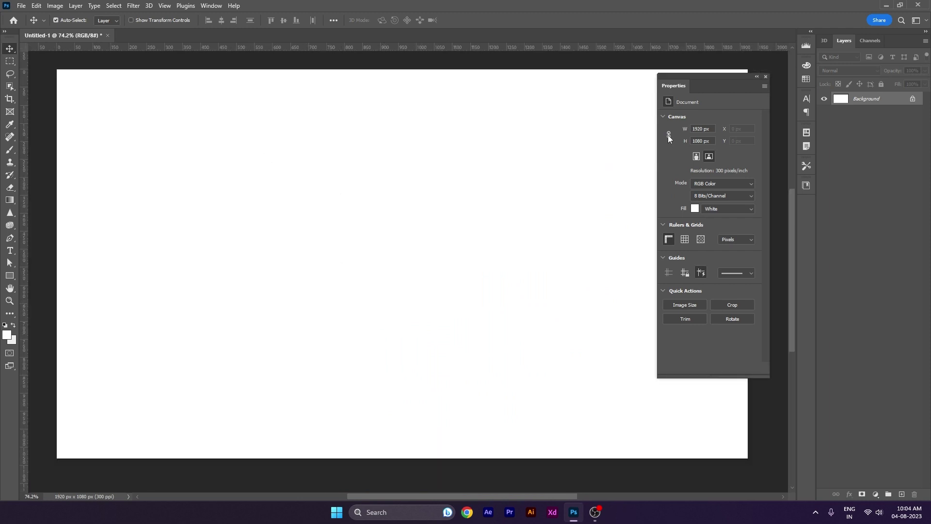
click(10, 276)
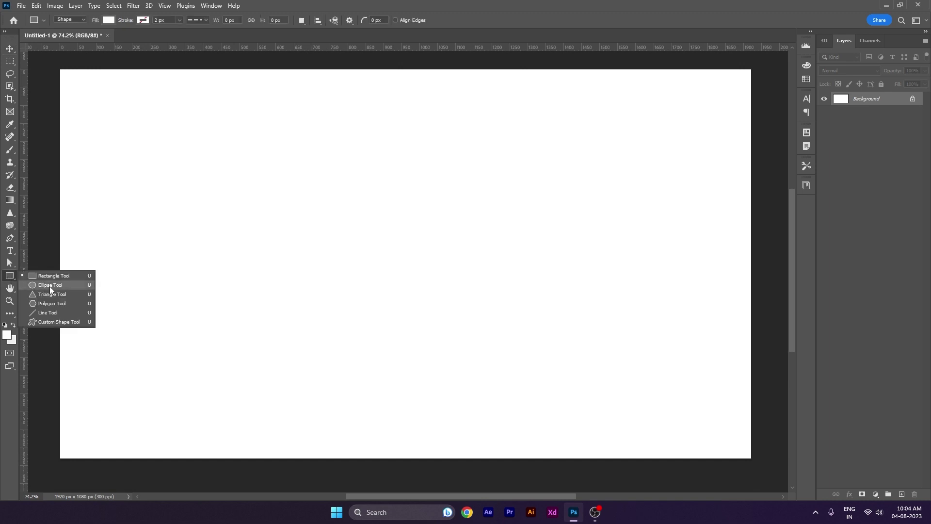
click(49, 287)
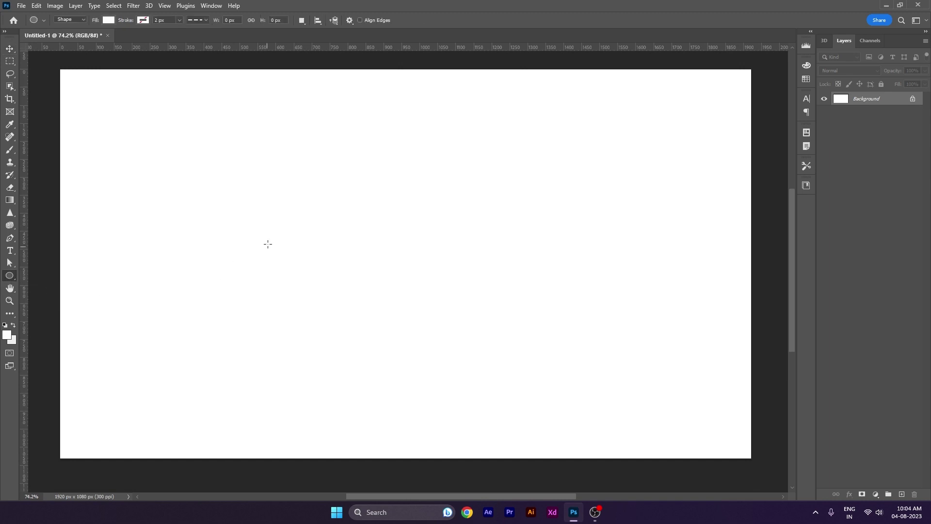
drag(273, 173, 498, 383)
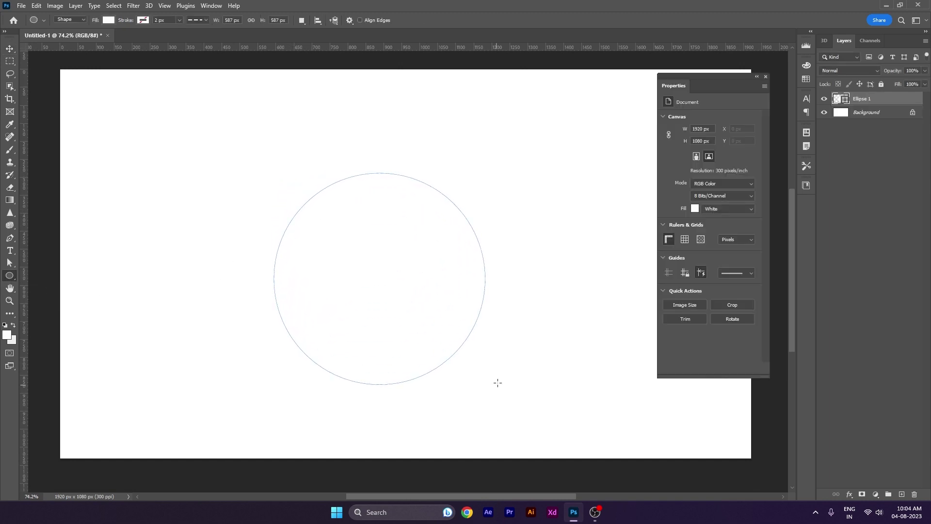
Give the circle a dark green fill and a 70 px solid black stroke
click(109, 19)
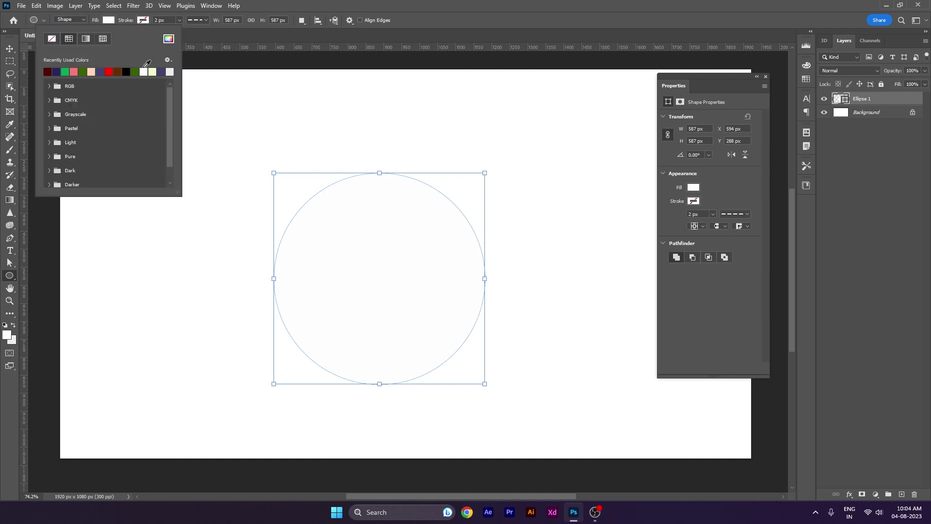
click(135, 72)
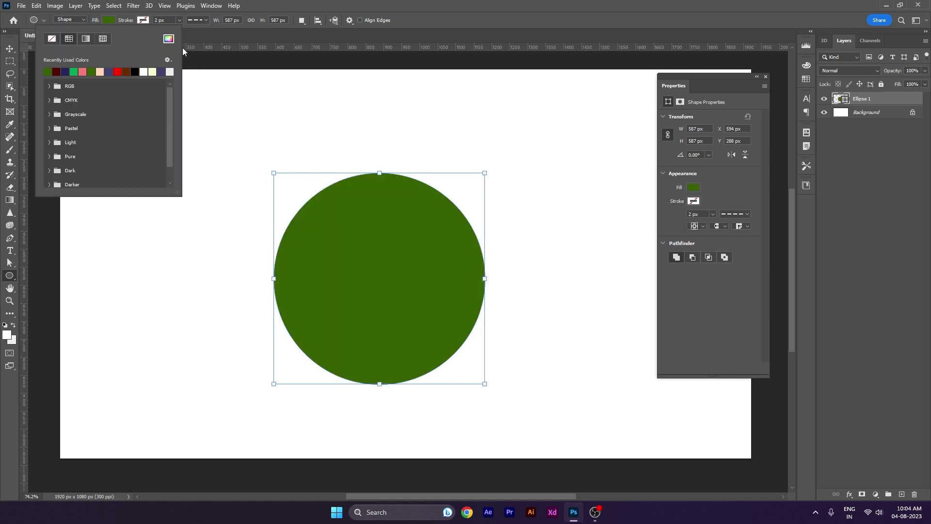
click(180, 20)
drag(182, 31, 192, 32)
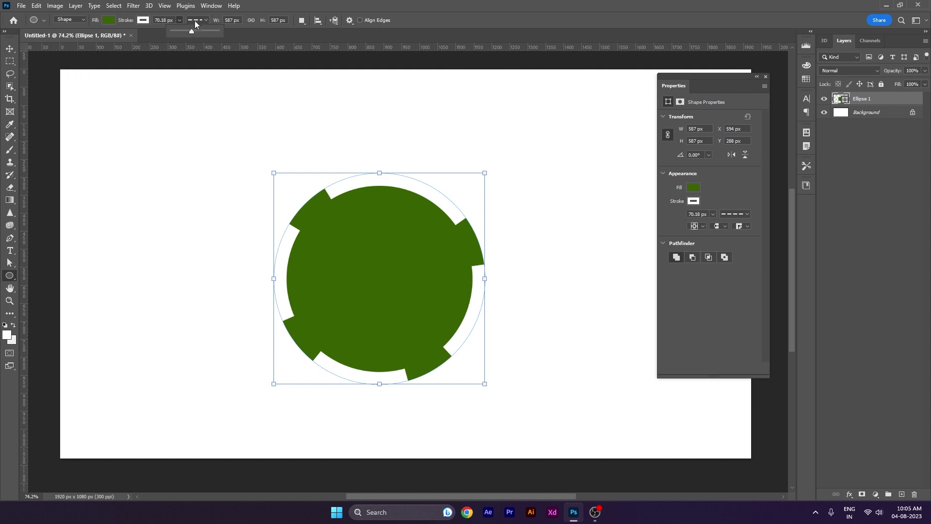
click(196, 20)
click(193, 51)
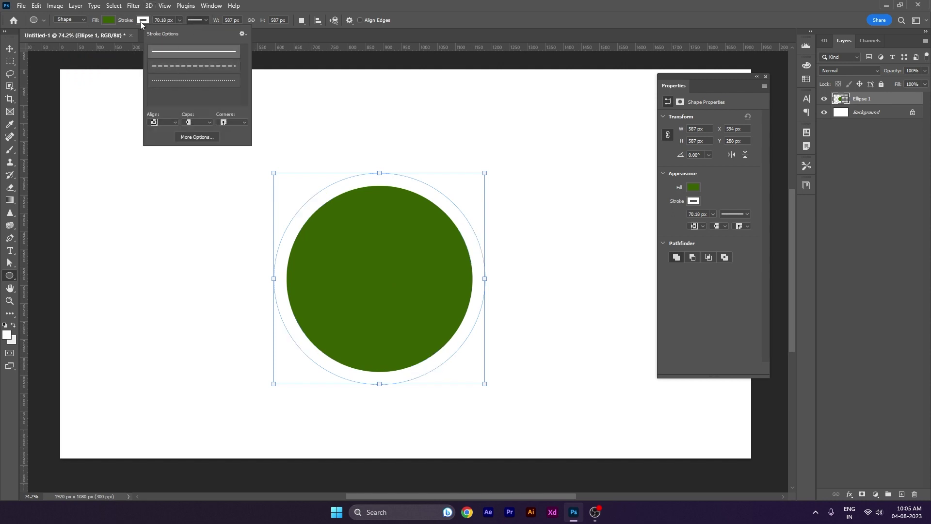
click(142, 20)
click(174, 72)
click(240, 21)
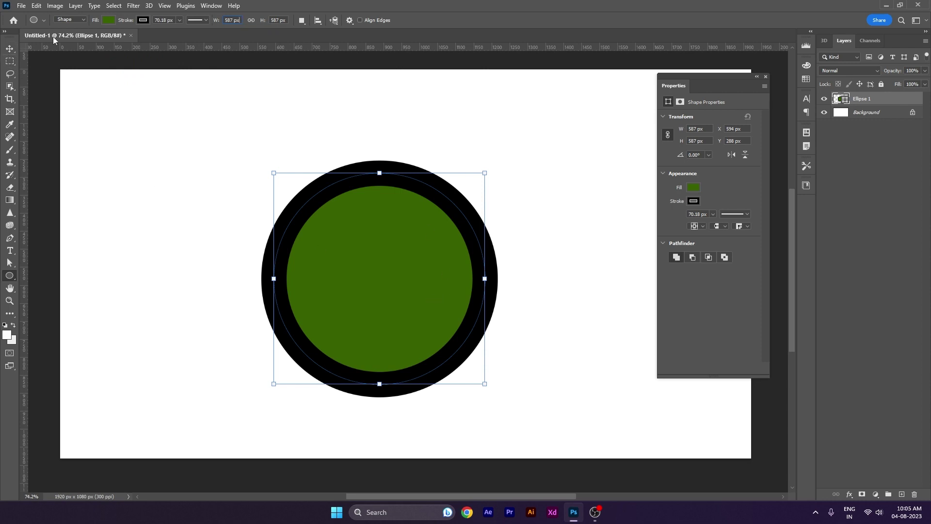
Switch the circle's fill to the lilac flower pattern
click(76, 20)
click(105, 21)
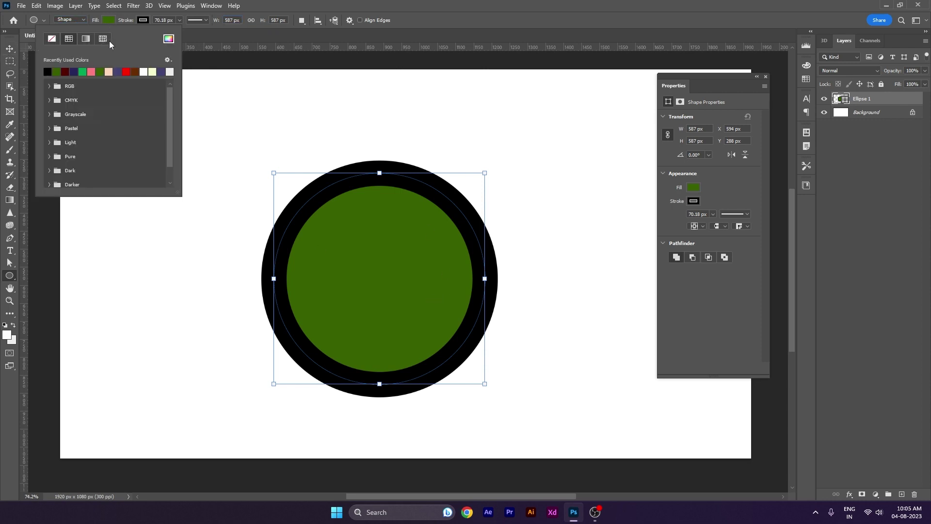
click(103, 39)
click(145, 129)
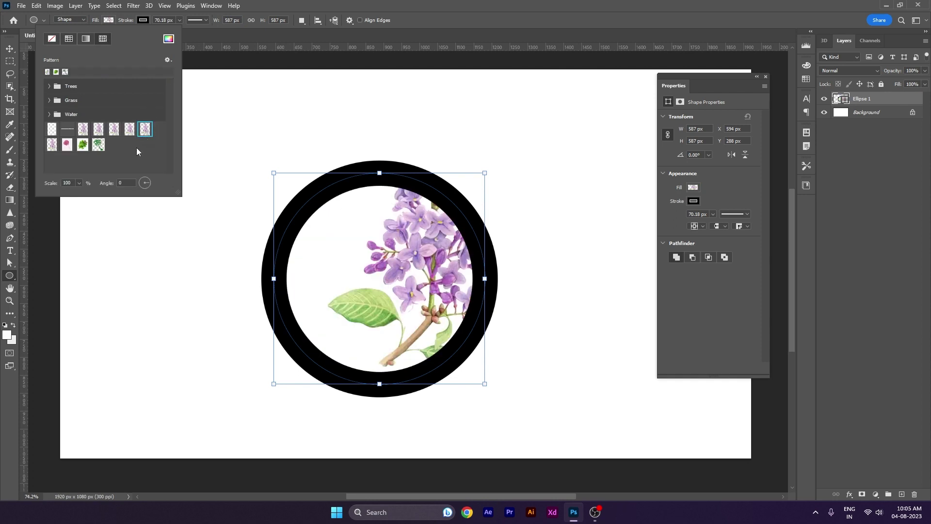
Move the patterned circle into place with the Move tool
key(v)
mouse_move(304, 271)
mouse_down()
mouse_move(324, 228)
mouse_move(237, 222)
mouse_up()
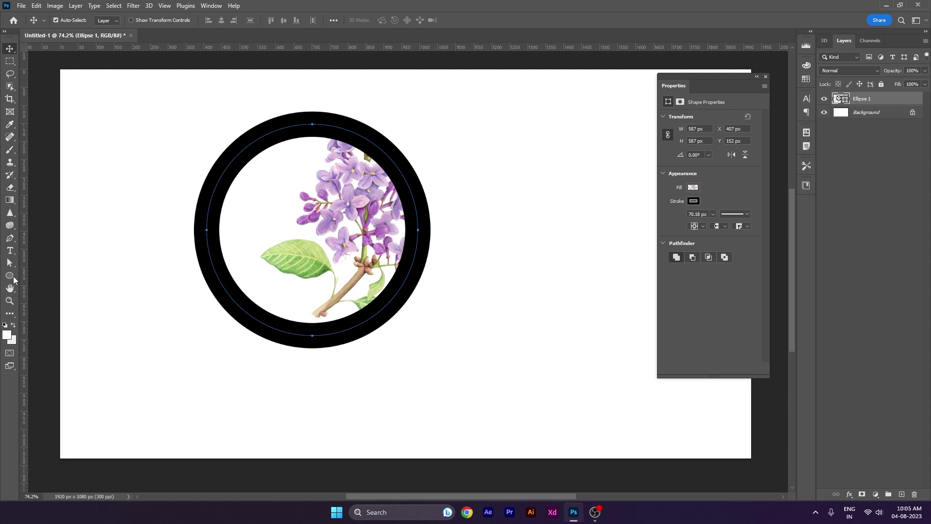
click(10, 276)
Delete the patterned circle and draw a wide triangle left of the canvas centre
key(Delete)
key(shift+u)
right_click(9, 276)
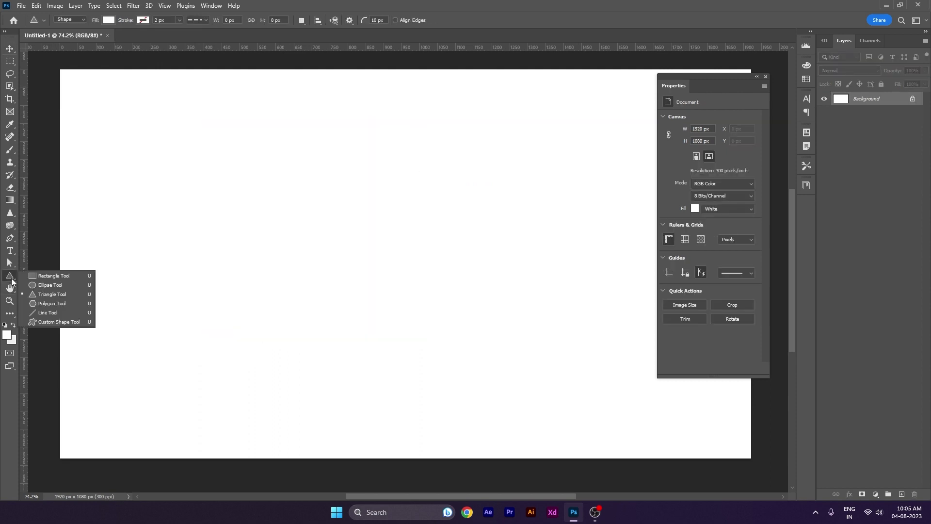
click(58, 295)
mouse_move(246, 184)
mouse_down()
mouse_move(421, 352)
mouse_move(537, 395)
mouse_move(426, 342)
mouse_move(527, 400)
mouse_move(430, 357)
mouse_move(544, 401)
mouse_up()
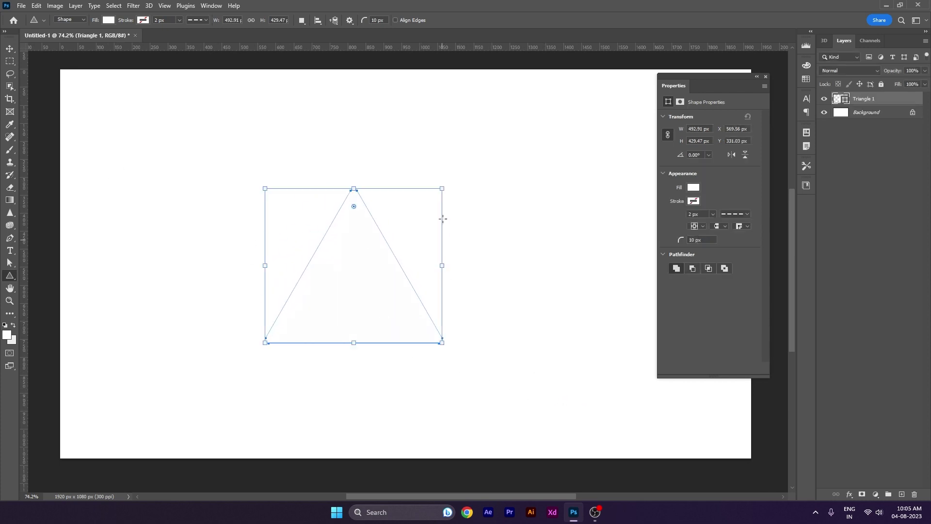
Fill the triangle green and draw a tall narrow triangle beside it
click(110, 20)
click(93, 71)
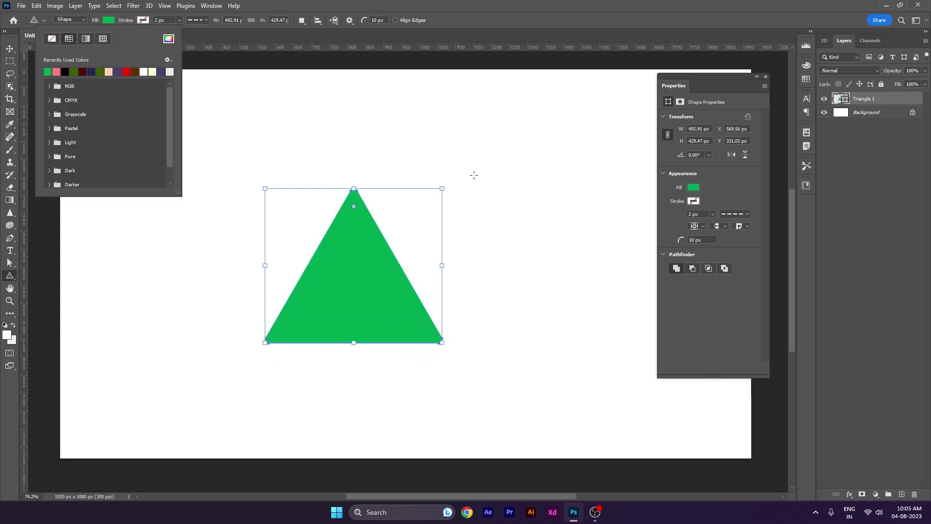
mouse_move(474, 175)
mouse_down()
mouse_move(544, 281)
mouse_move(458, 240)
mouse_move(534, 251)
mouse_move(589, 314)
mouse_move(504, 322)
mouse_move(558, 337)
mouse_move(529, 359)
mouse_move(534, 414)
mouse_up()
Reposition the wide and tall triangles toward the left
click(9, 49)
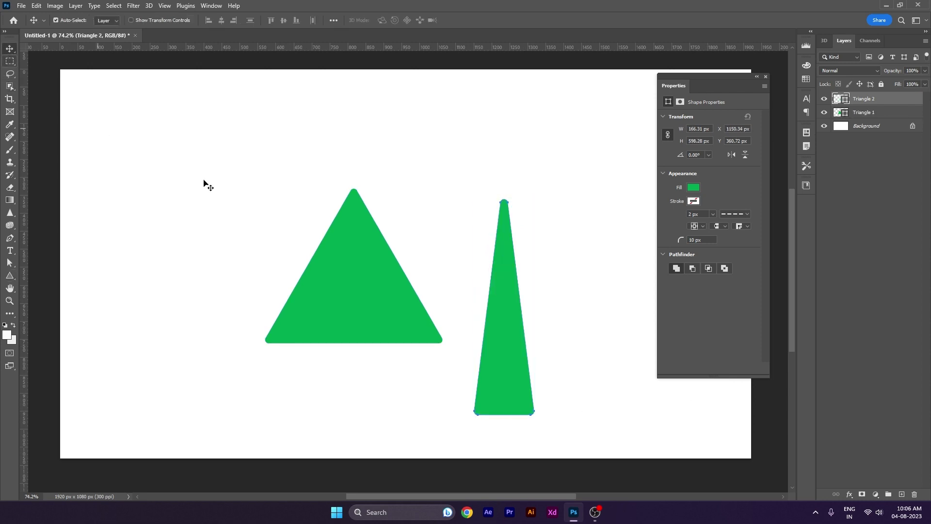
drag(368, 308, 302, 284)
drag(508, 340, 469, 253)
drag(251, 273, 224, 306)
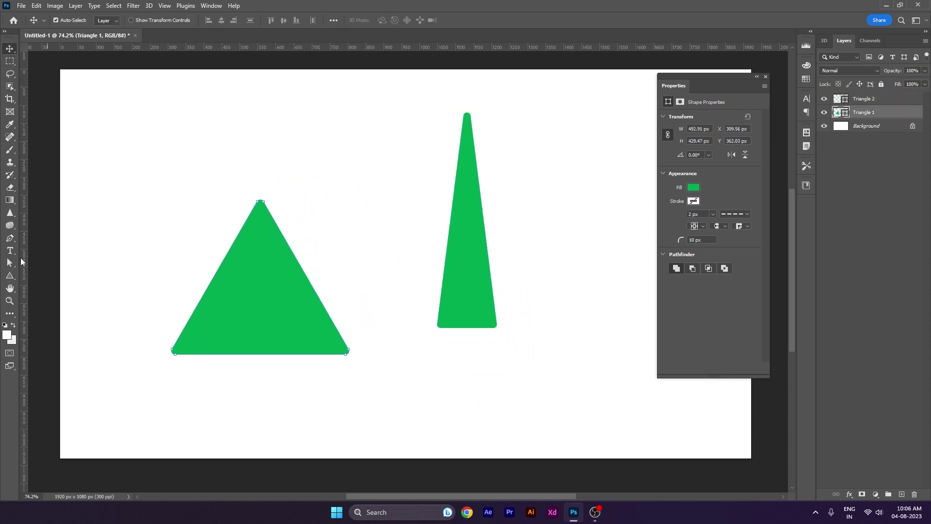
Round the wide triangle's corners with about a 41 px corner radius
click(10, 275)
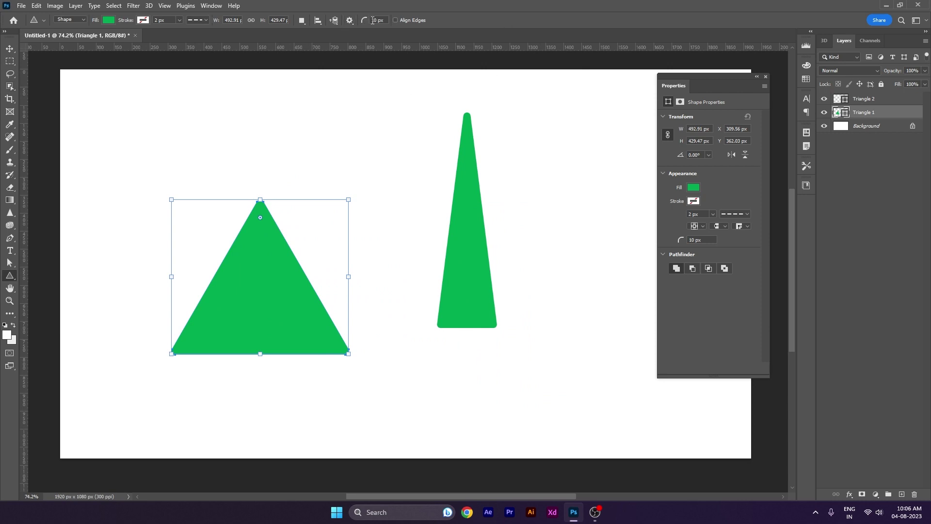
click(384, 22)
text(0)
scroll(251, 216, up, 2)
mouse_move(263, 203)
mouse_down()
mouse_move(263, 258)
mouse_move(264, 173)
mouse_up()
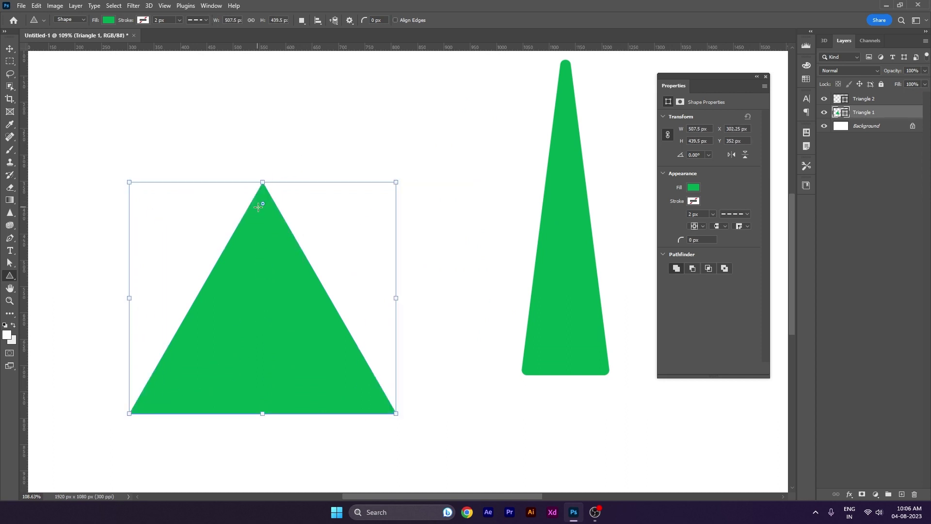
drag(262, 191, 263, 225)
Select both triangles and delete them, leaving only Background
scroll(273, 260, down, 2)
scroll(273, 260, down, 2)
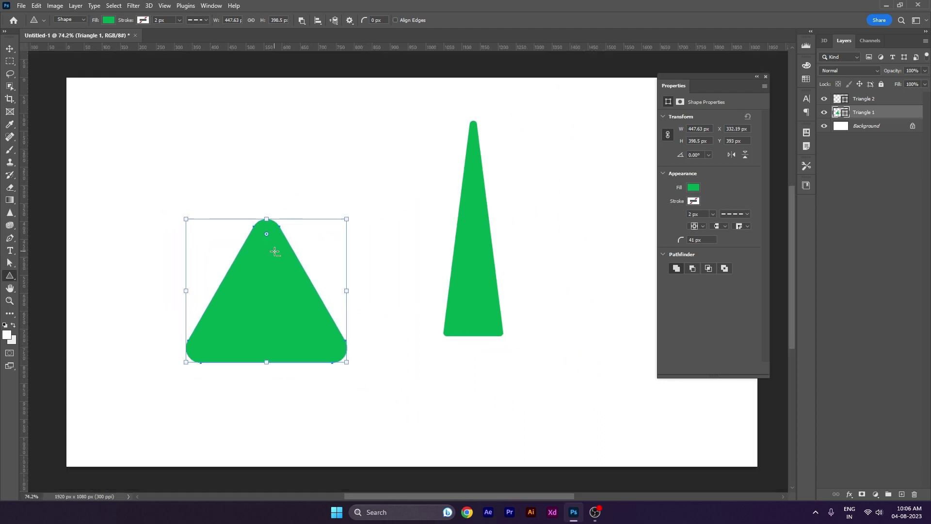
drag(77, 182, 67, 180)
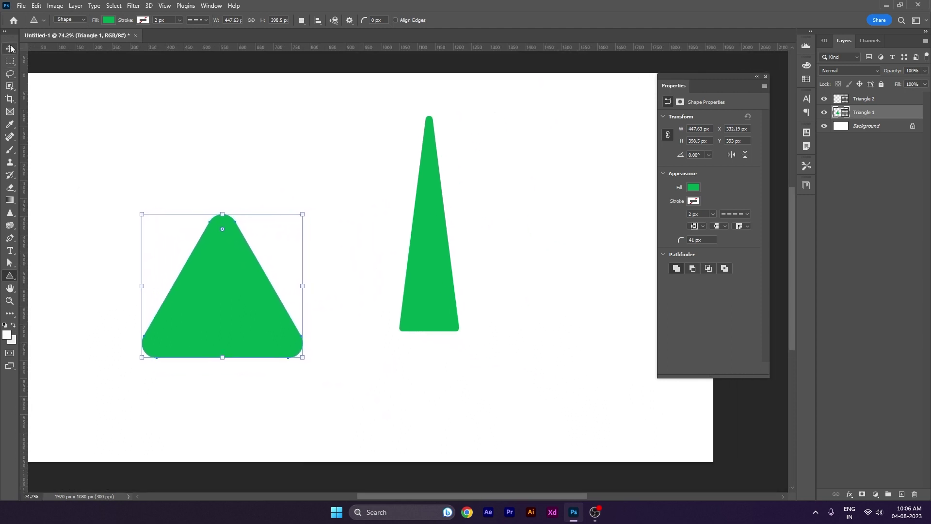
key(v)
drag(170, 151, 411, 263)
key(Delete)
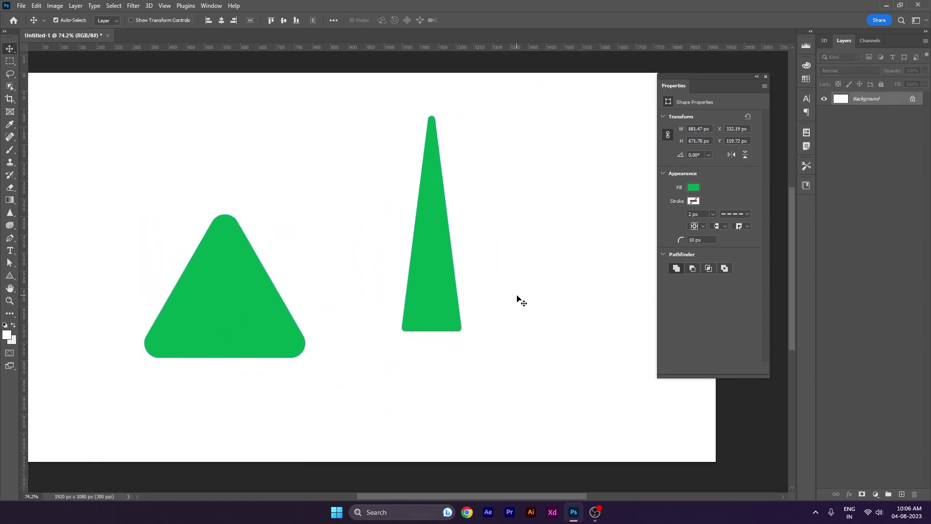
drag(245, 287, 279, 292)
Draw a hexagon with the Polygon Tool, fill it red, and move it left of centre
click(9, 276)
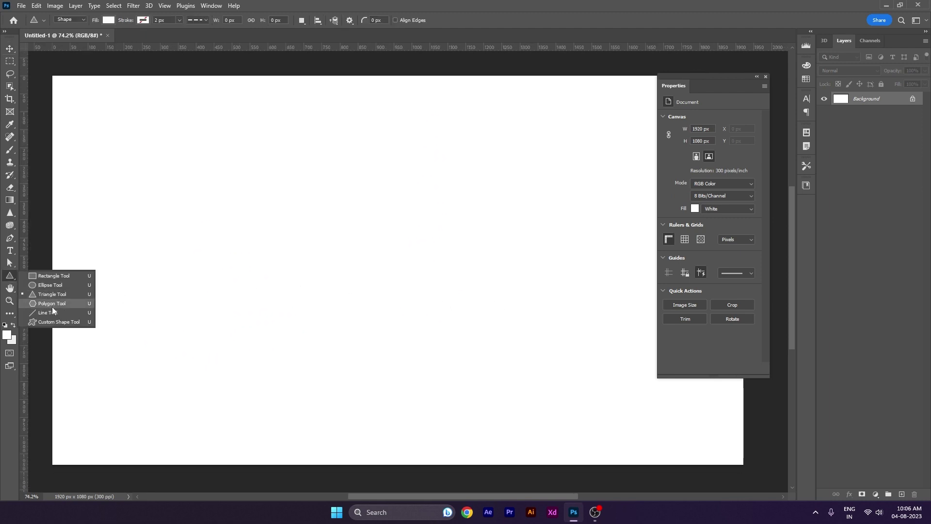
click(53, 304)
mouse_move(223, 183)
mouse_down()
mouse_move(424, 336)
mouse_move(339, 281)
mouse_up()
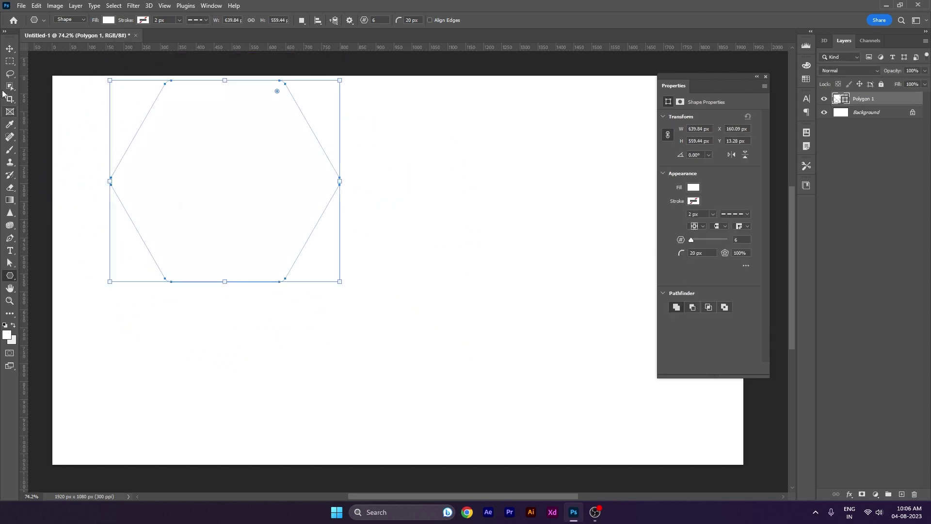
click(109, 20)
click(125, 71)
key(v)
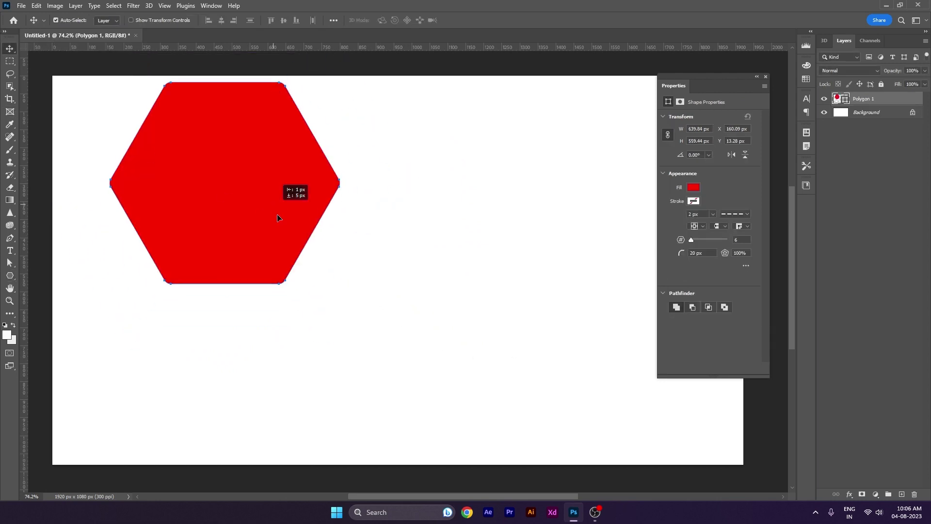
mouse_move(275, 203)
mouse_down()
mouse_move(350, 290)
mouse_move(333, 262)
mouse_up()
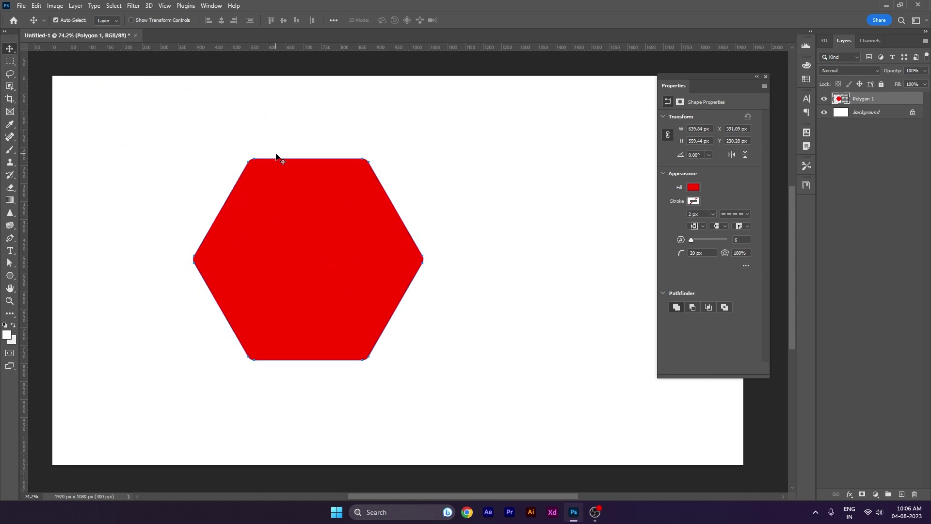
click(10, 275)
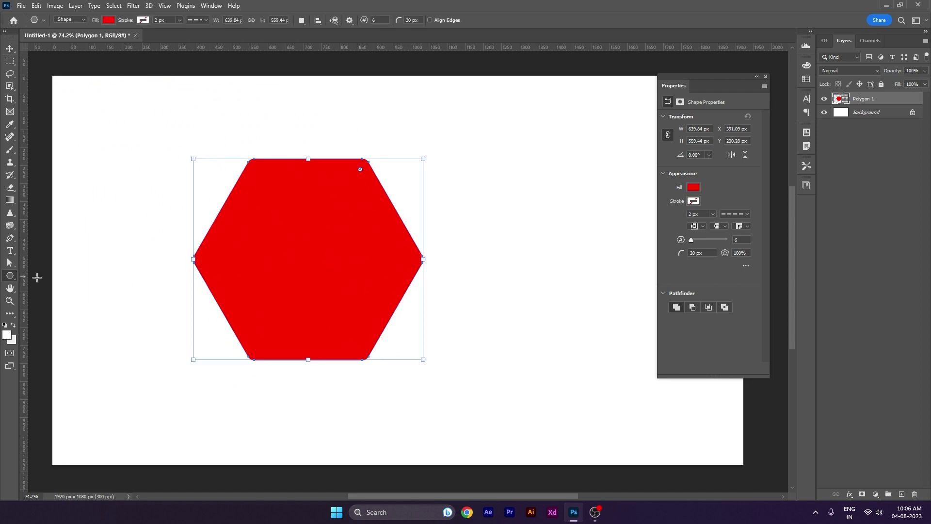
Open the Create Polygon settings and enter 500 px for both Width and Height
click(514, 188)
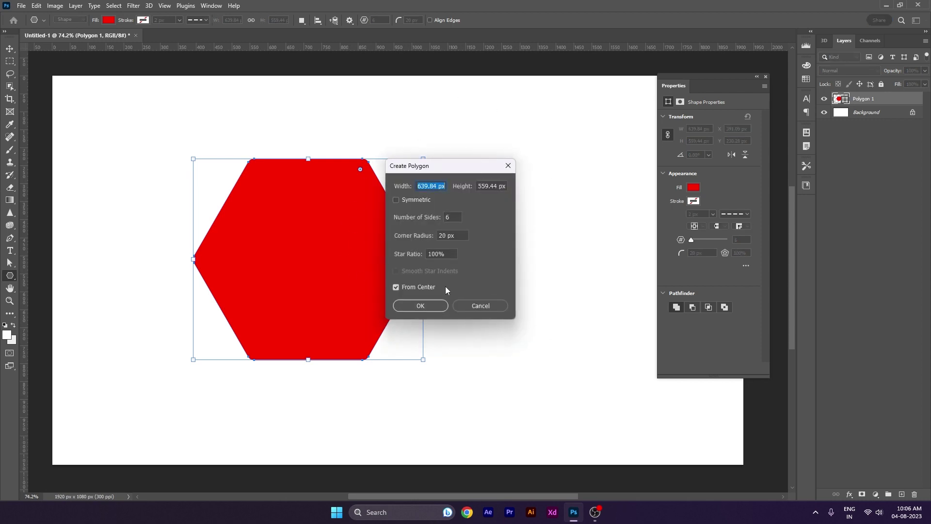
drag(455, 169, 377, 163)
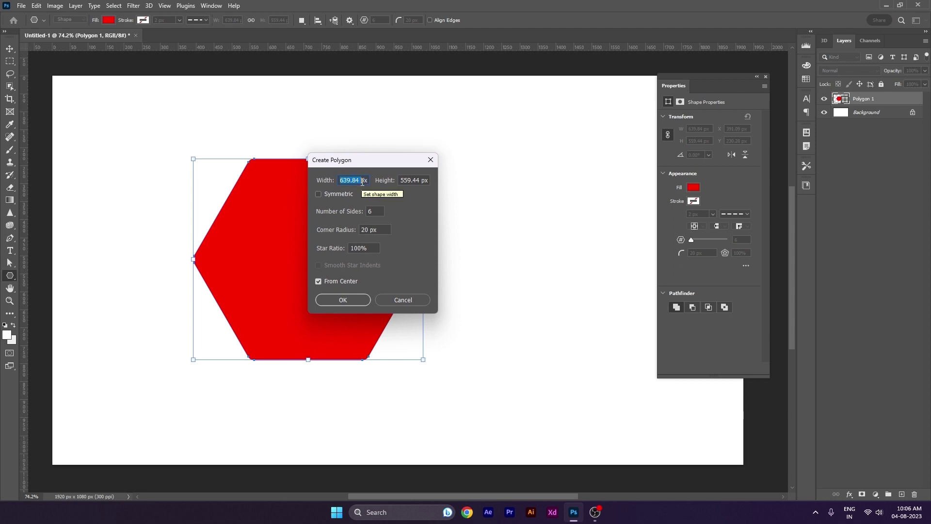
text(500)
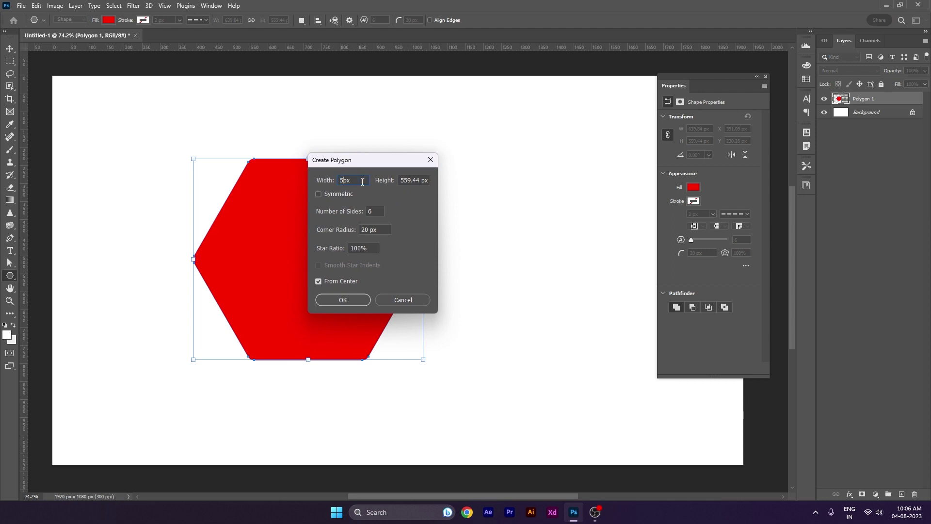
click(401, 180)
double_click(401, 181)
text(500)
drag(361, 158, 468, 153)
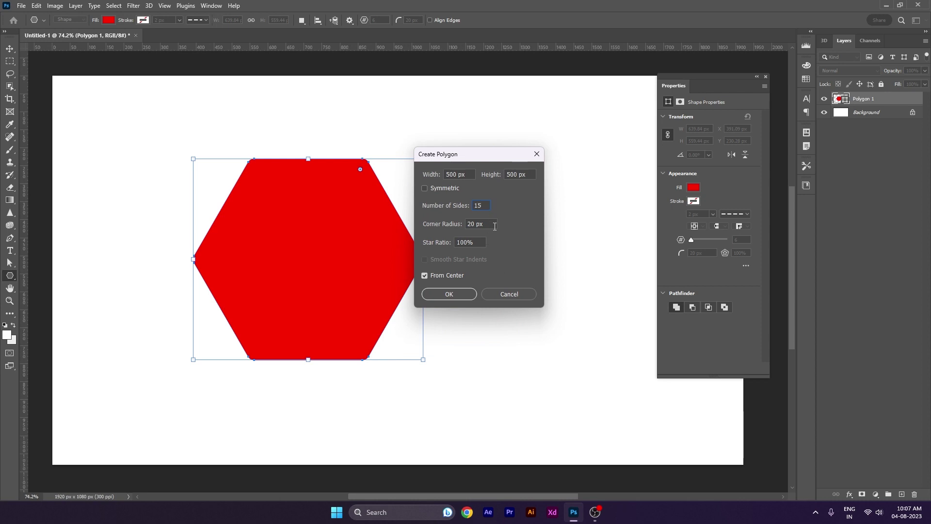
Create the 15-sided polygon and move it beside the hexagon
key(Tab)
click(455, 295)
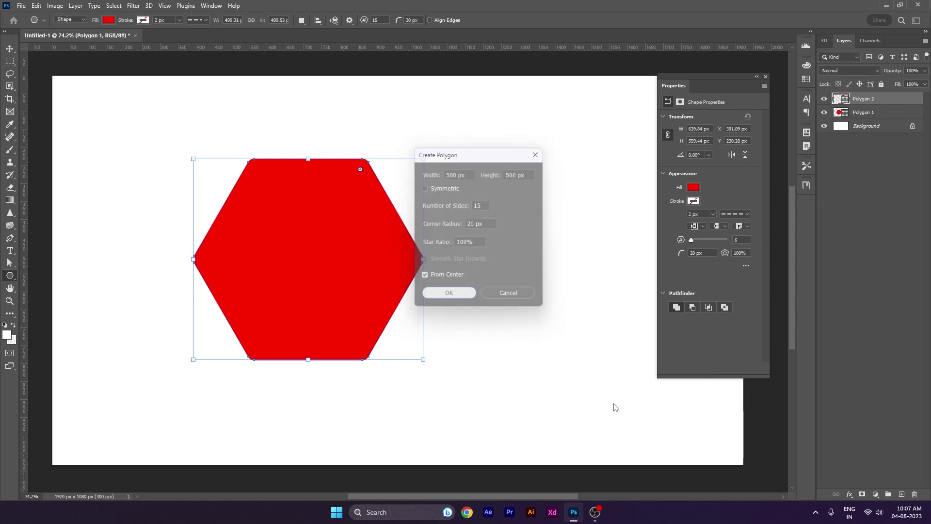
key(v)
drag(547, 216, 555, 288)
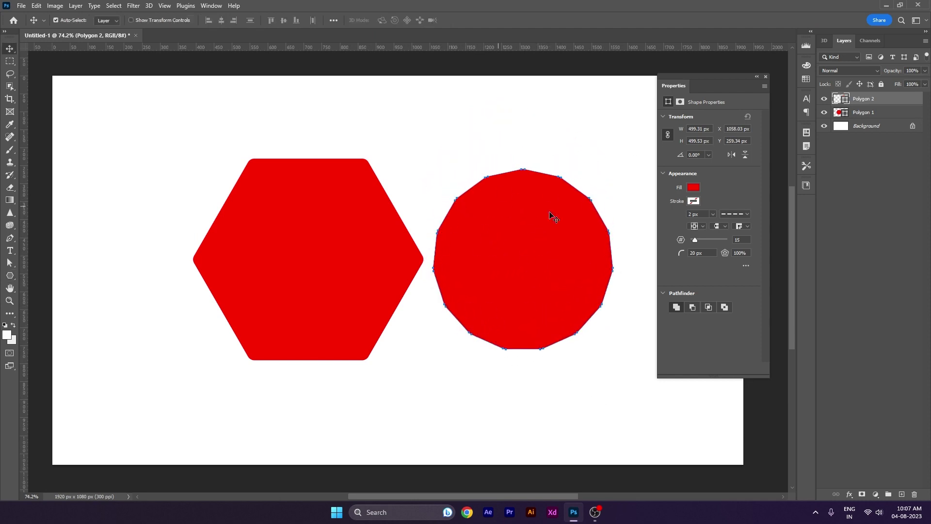
Create an eight-sided polygon using the exact polygon settings
click(10, 276)
click(442, 106)
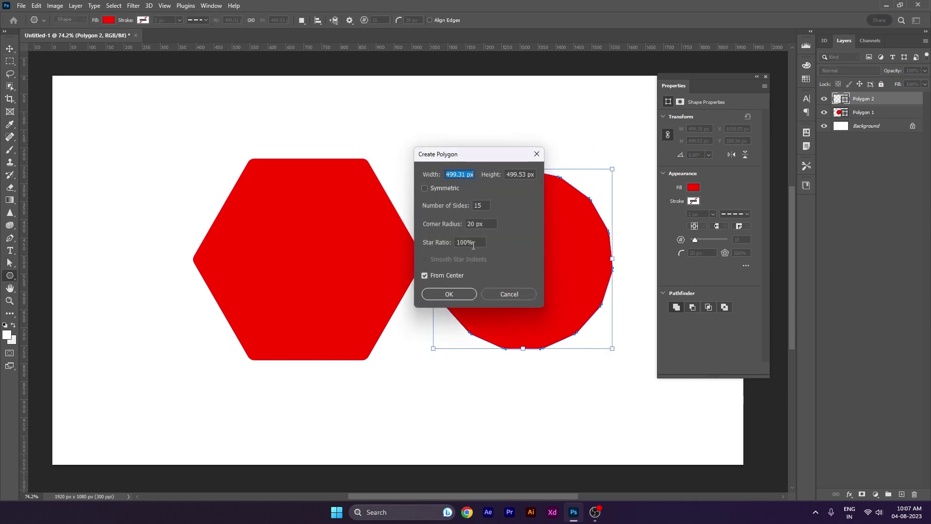
double_click(480, 205)
text(8)
key(Return)
Rearrange the hexagon, octagon and 15-sided polygon around the canvas
click(10, 53)
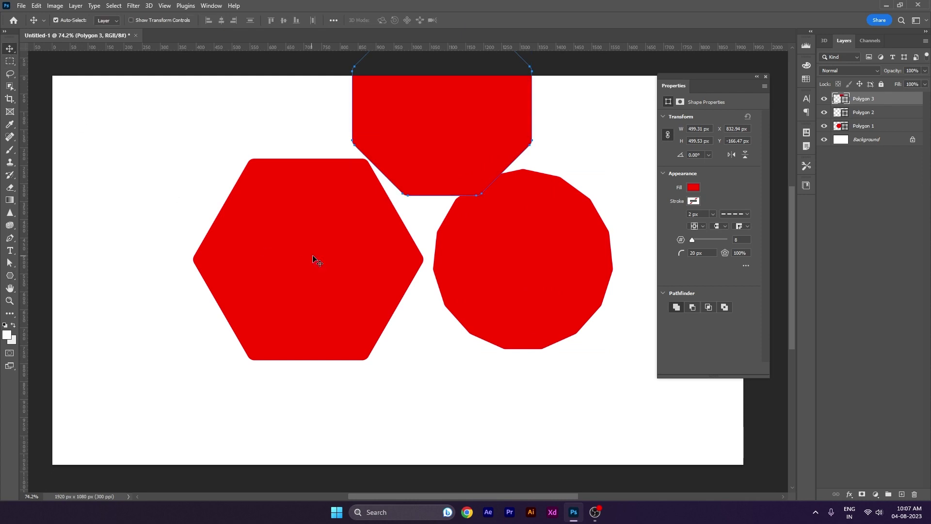
drag(314, 260, 350, 288)
drag(422, 173, 162, 271)
mouse_move(381, 325)
mouse_down()
mouse_move(418, 330)
mouse_move(422, 355)
mouse_up()
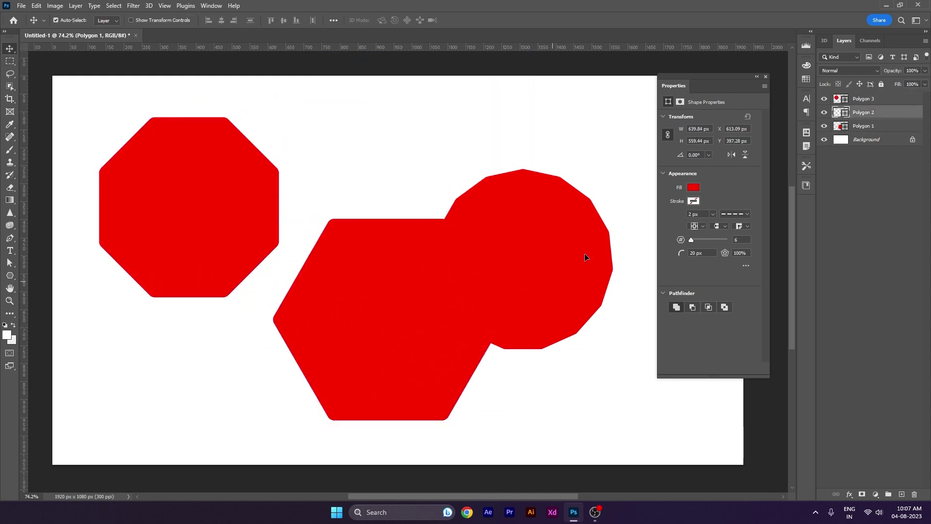
drag(584, 260, 622, 199)
drag(406, 312, 422, 326)
drag(205, 233, 222, 246)
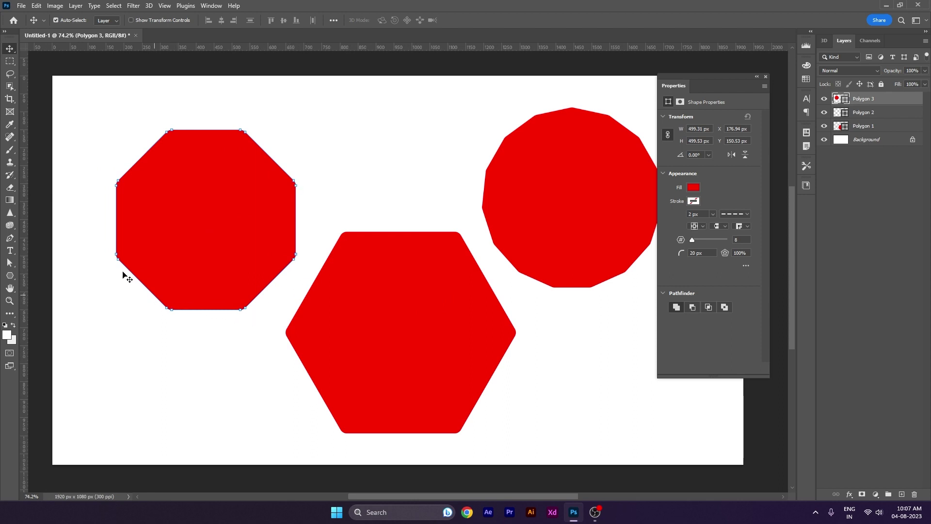
drag(214, 162, 219, 145)
drag(525, 185, 495, 194)
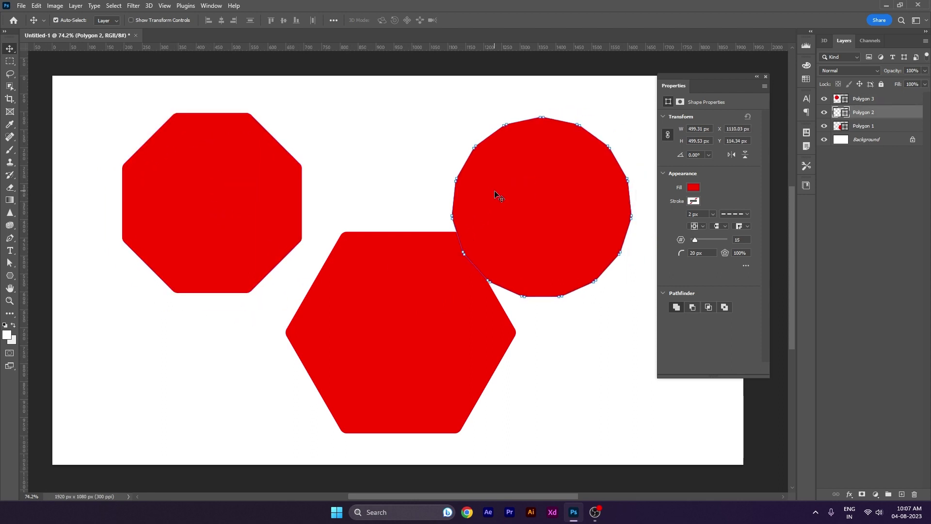
Delete all three red polygons from the canvas
key(Delete)
drag(462, 256, 446, 273)
key(Delete)
click(250, 221)
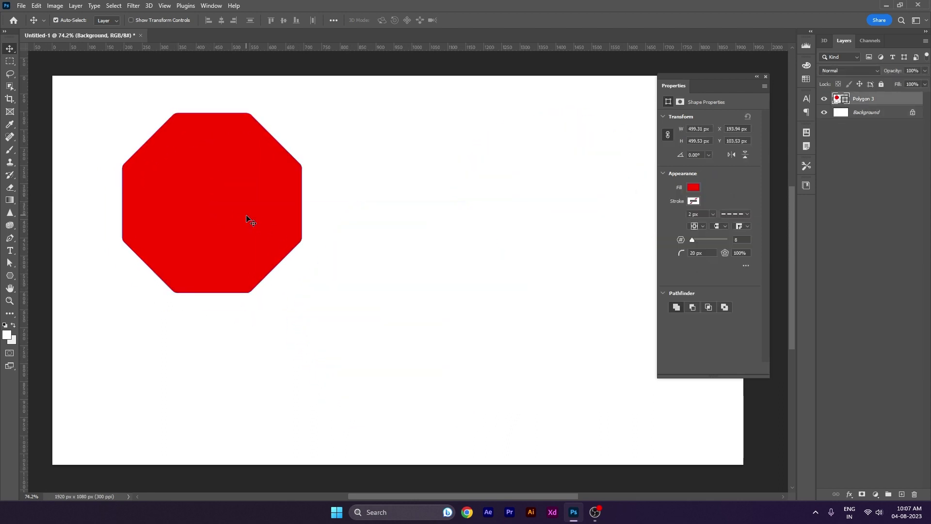
key(Delete)
Create a 200×200 px rectangle with corner radii 50, 0, 3 and 10 px
click(8, 274)
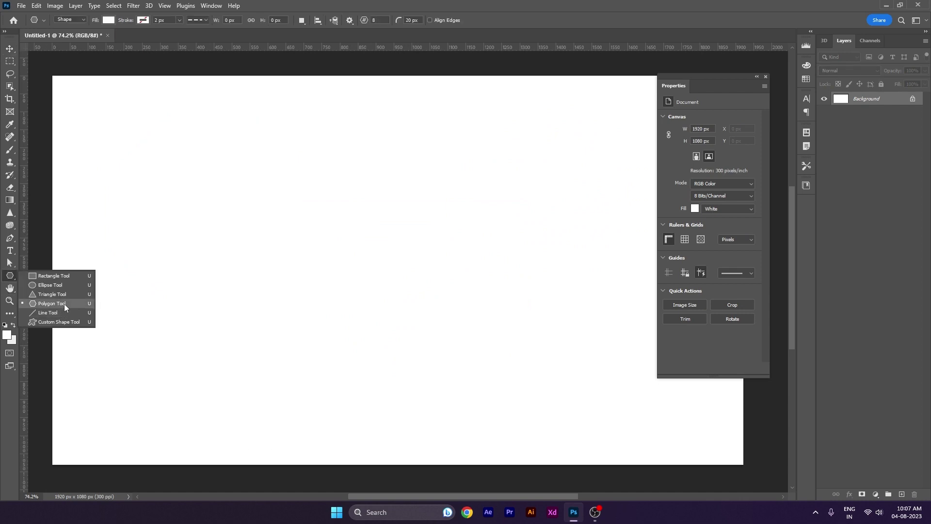
click(54, 276)
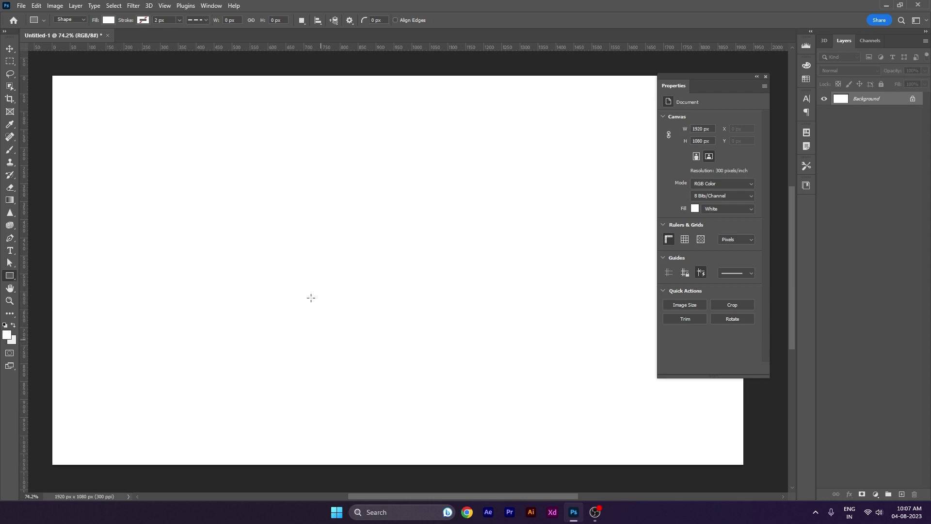
click(286, 226)
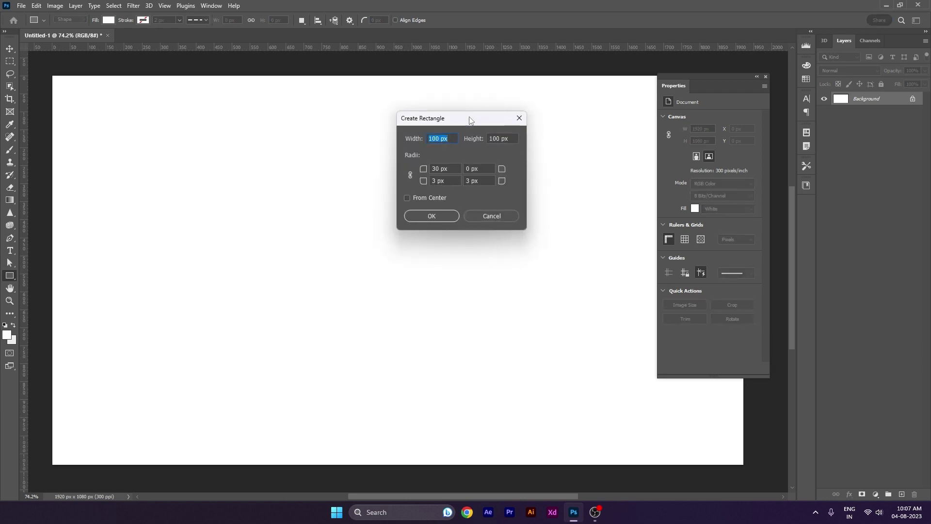
drag(469, 117, 401, 148)
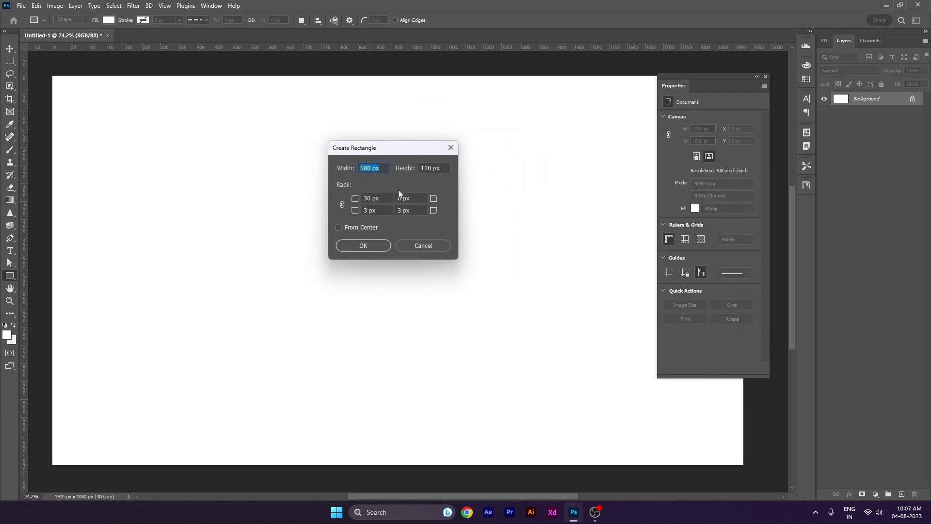
text(200)
key(Tab)
text(2)
text(5)
drag(413, 214, 313, 217)
text(10)
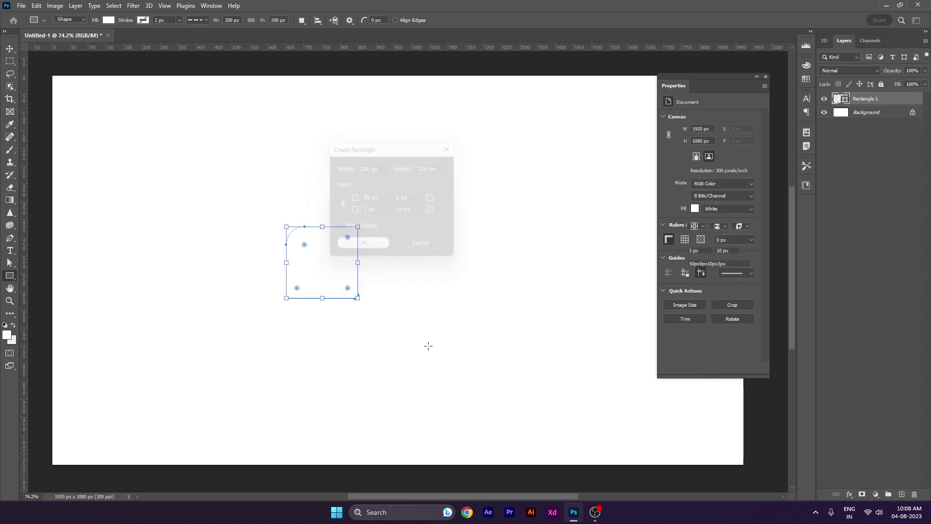
click(351, 244)
Fill the square black and move it up and right
click(108, 20)
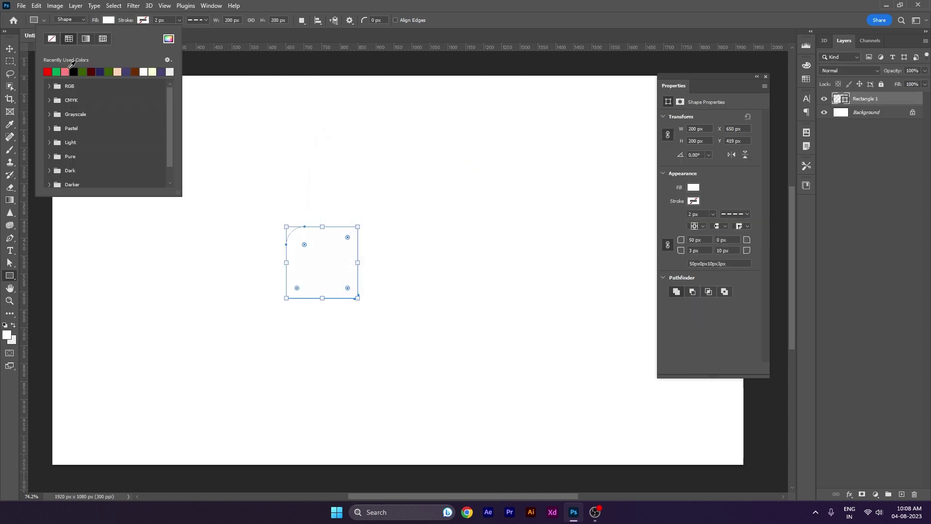
click(47, 72)
click(15, 52)
click(340, 337)
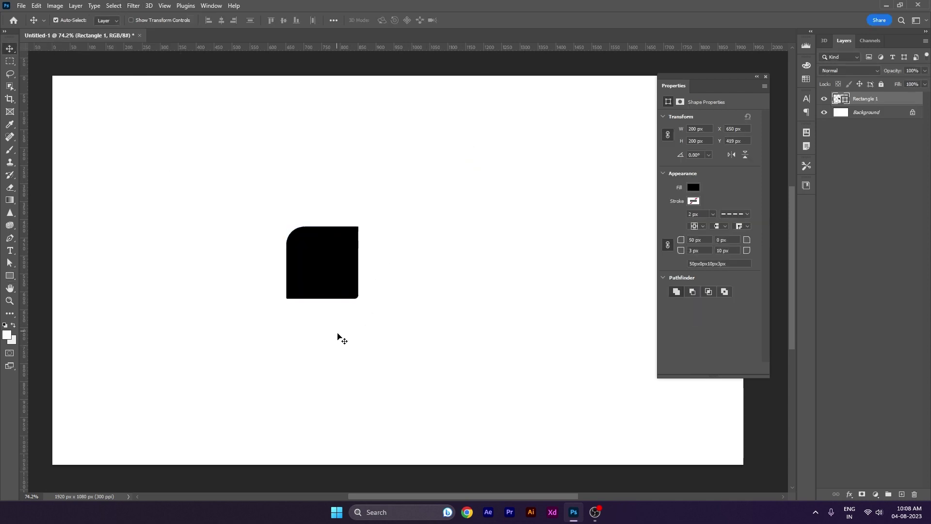
drag(327, 264, 351, 244)
Create a 200 px circle with the Ellipse tool
click(9, 276)
right_click(10, 276)
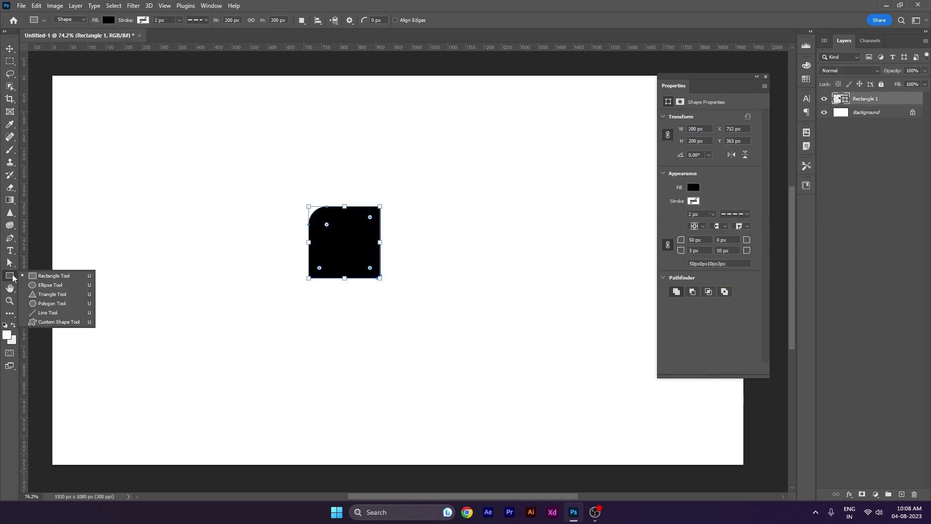
click(54, 284)
click(227, 216)
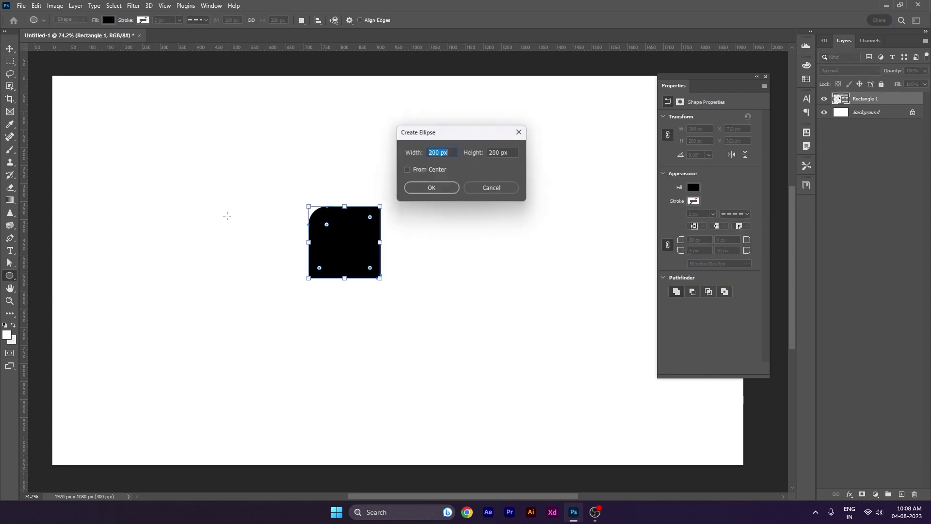
click(451, 190)
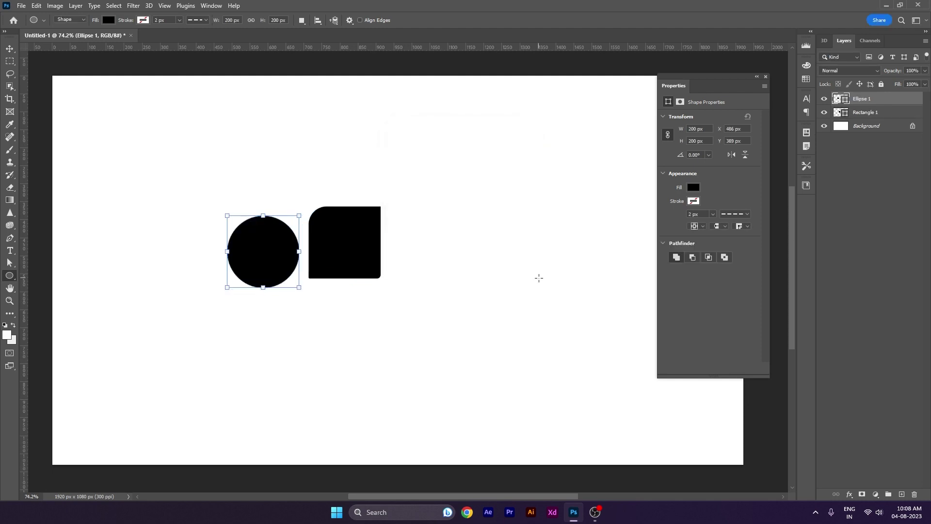
Select both the circle and the square and delete them
click(10, 48)
drag(139, 148, 560, 366)
key(Delete)
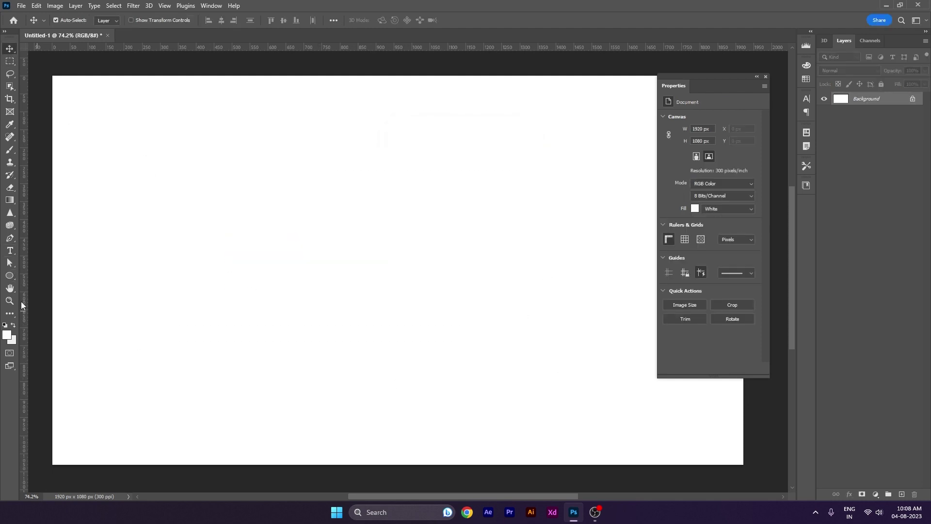
click(9, 279)
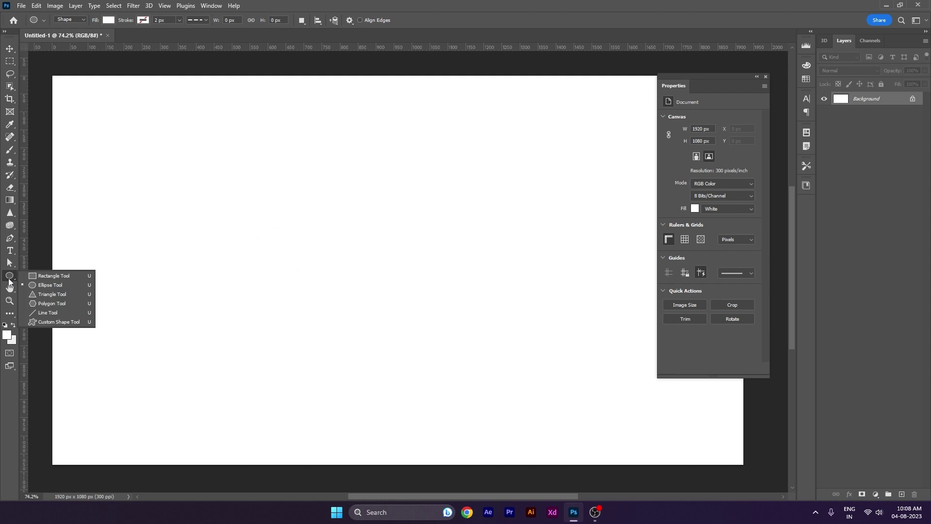
Draw three long horizontal lines across the canvas
click(62, 316)
drag(141, 214, 604, 214)
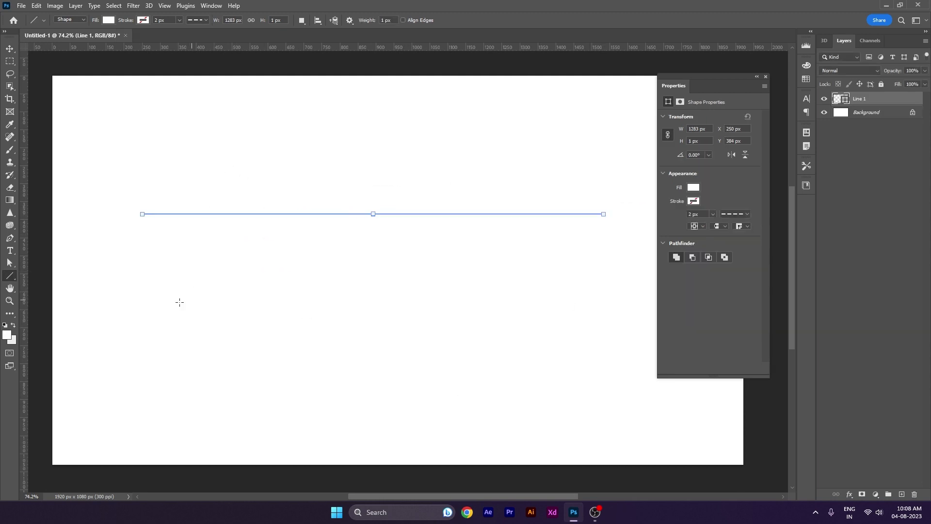
mouse_move(139, 302)
mouse_down()
mouse_move(611, 291)
mouse_move(460, 301)
mouse_up()
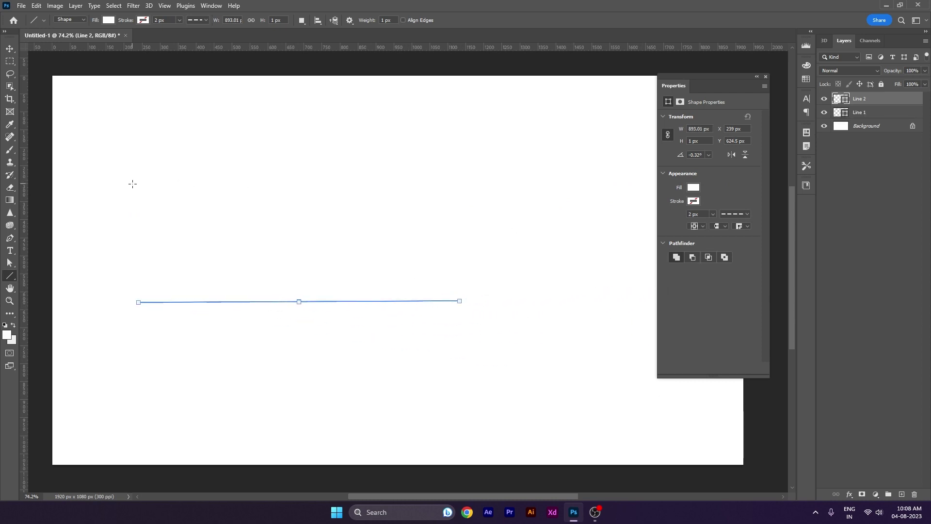
drag(132, 184, 591, 182)
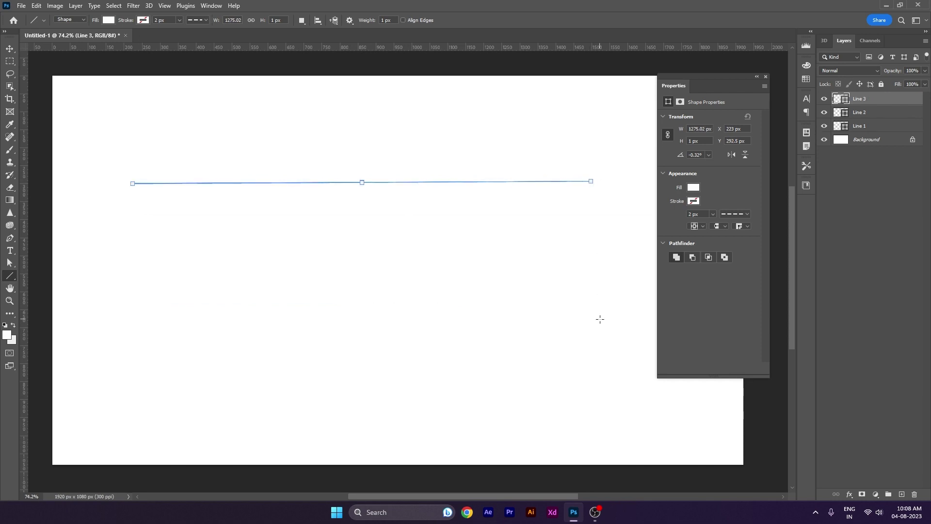
Colour the line dark brown and deselect it
click(108, 20)
click(135, 72)
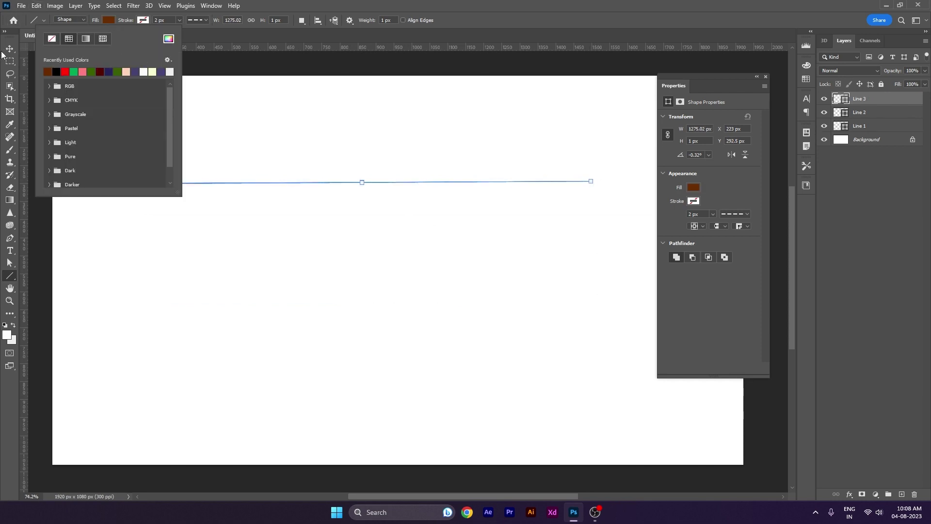
key(Escape)
key(v)
click(245, 291)
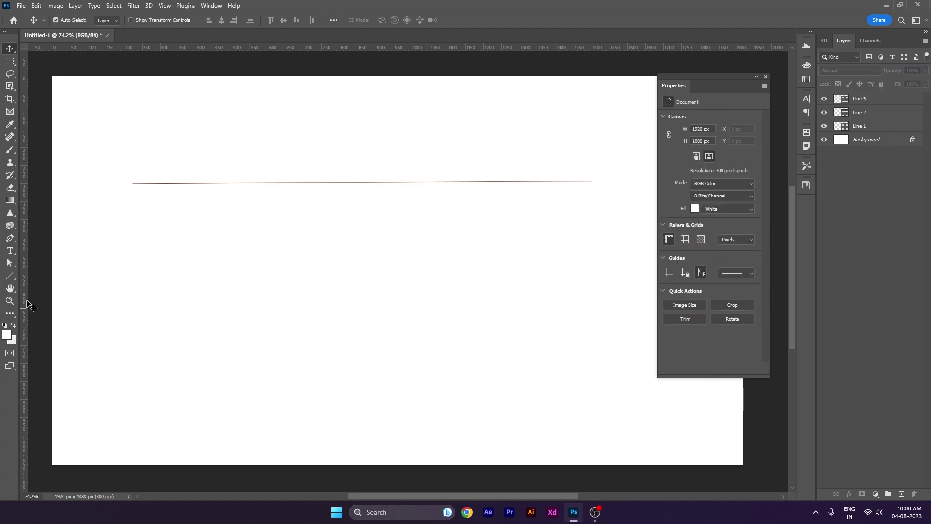
Draw another horizontal line, two vertical lines and a bottom horizontal line
click(10, 275)
drag(131, 298, 617, 297)
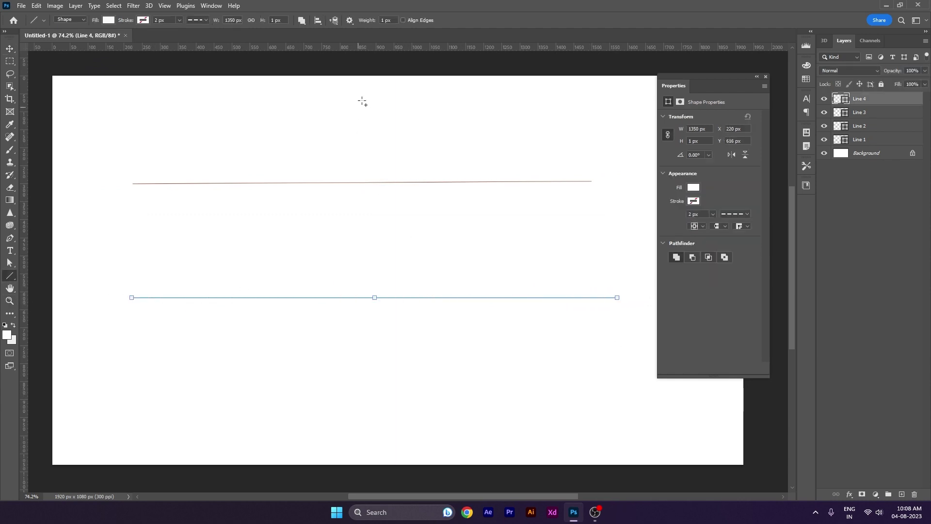
drag(361, 100, 361, 427)
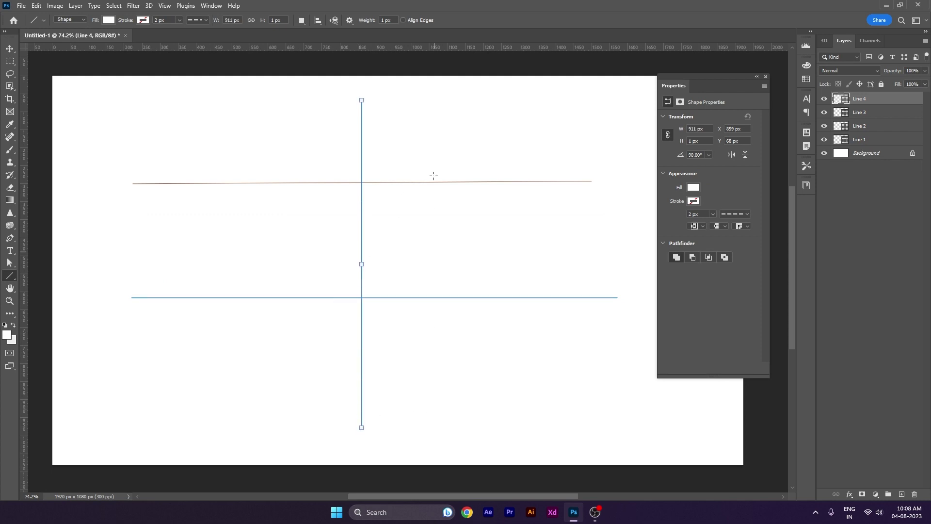
drag(442, 98, 442, 439)
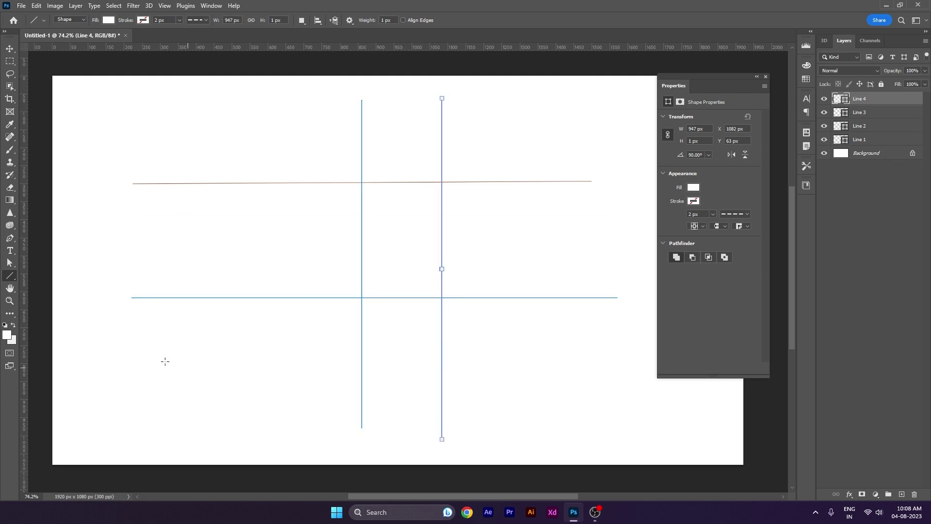
drag(125, 361, 644, 362)
Undo the extra line, then select all four line layers and delete them
key(v)
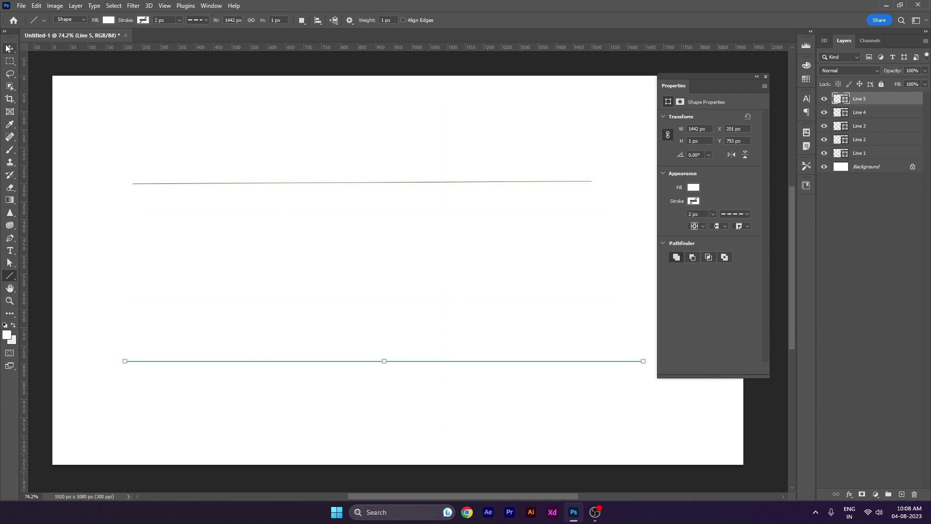
key(ctrl+z)
drag(99, 146, 384, 403)
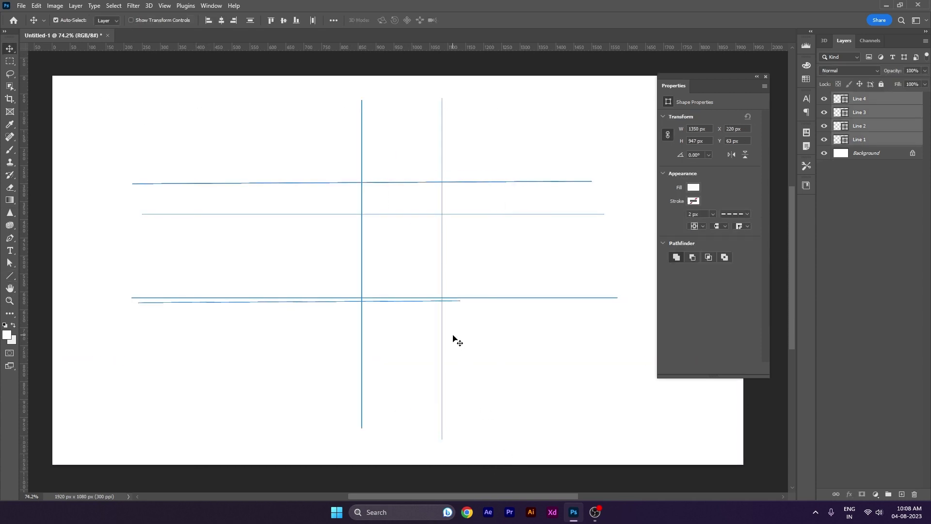
key(Delete)
drag(10, 276, 58, 328)
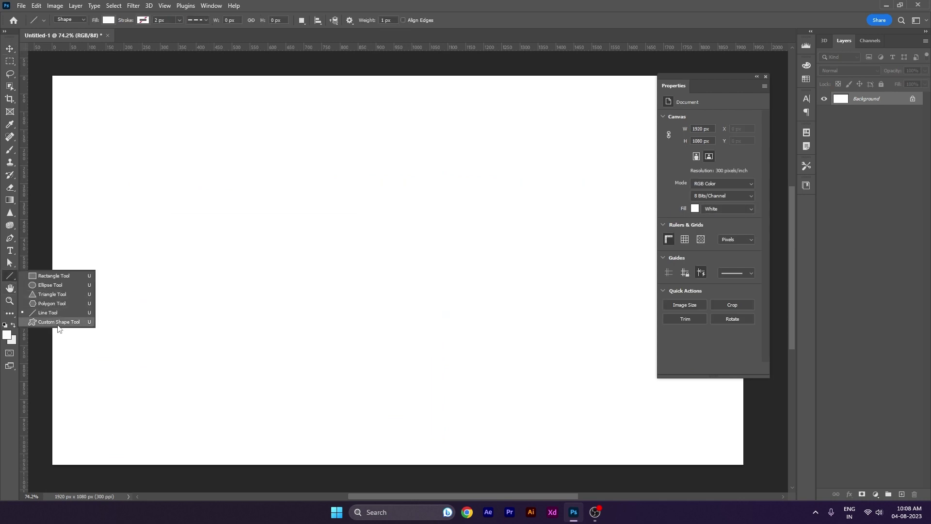
Draw the elephant custom shape from the Wild Animals group
click(61, 327)
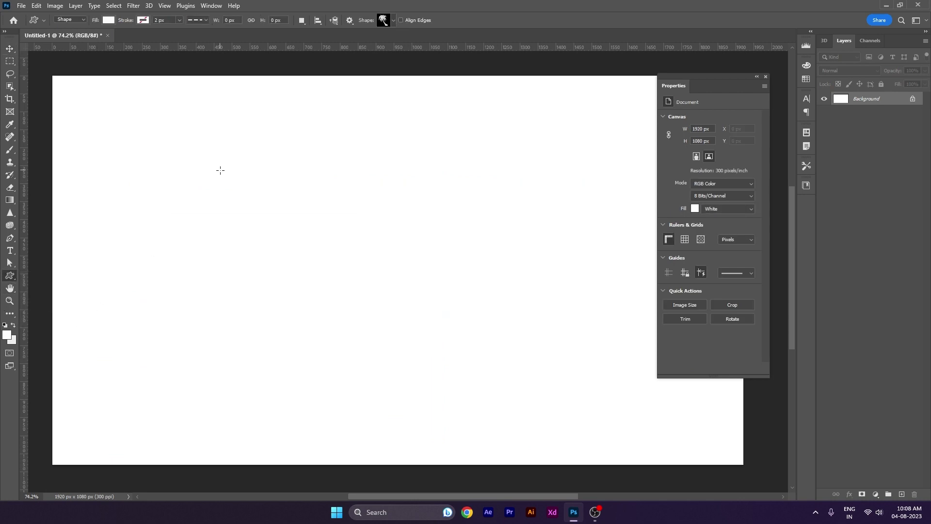
click(394, 21)
click(309, 40)
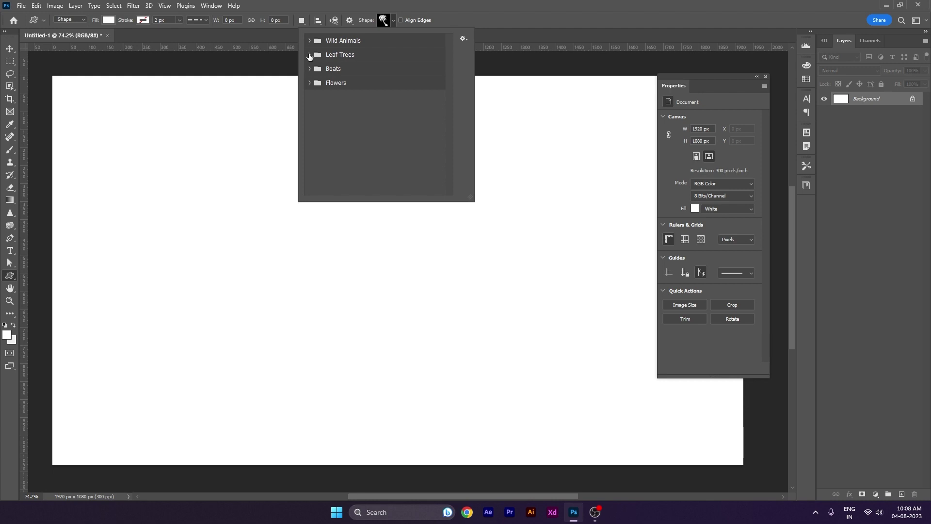
click(309, 41)
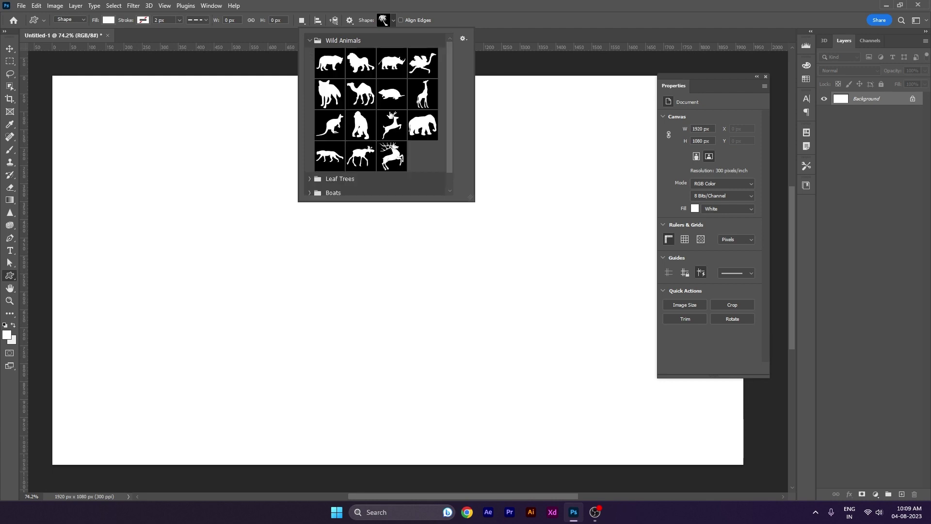
click(420, 129)
drag(195, 225, 429, 400)
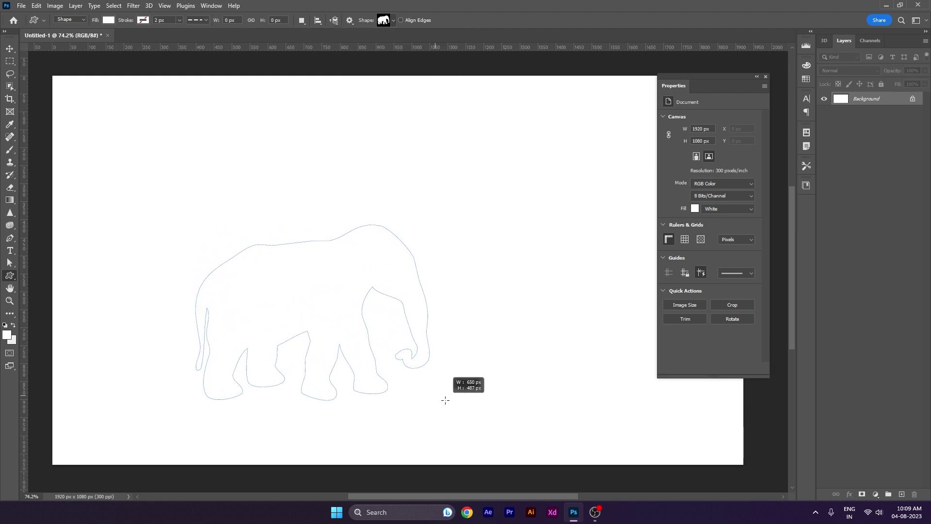
Fill the elephant dark red and move it to the upper left
click(109, 22)
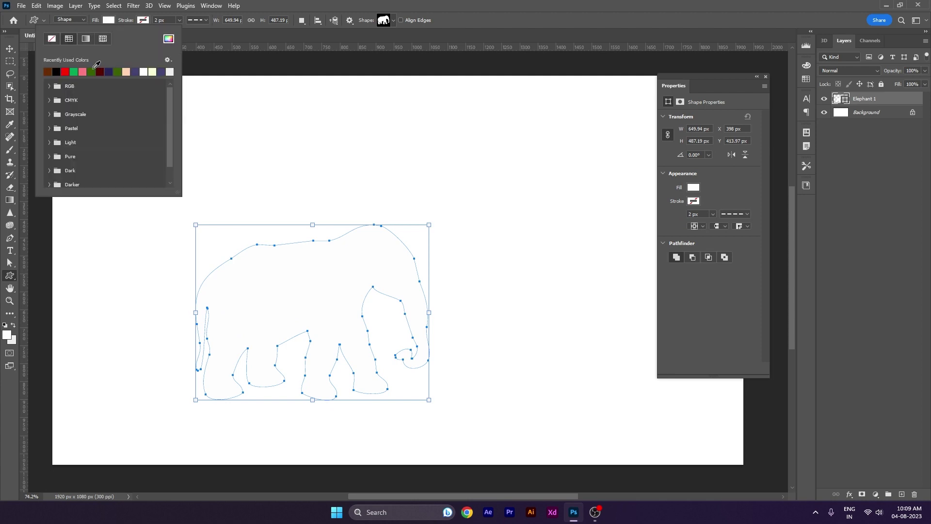
click(100, 71)
click(9, 48)
drag(285, 220, 209, 179)
click(10, 275)
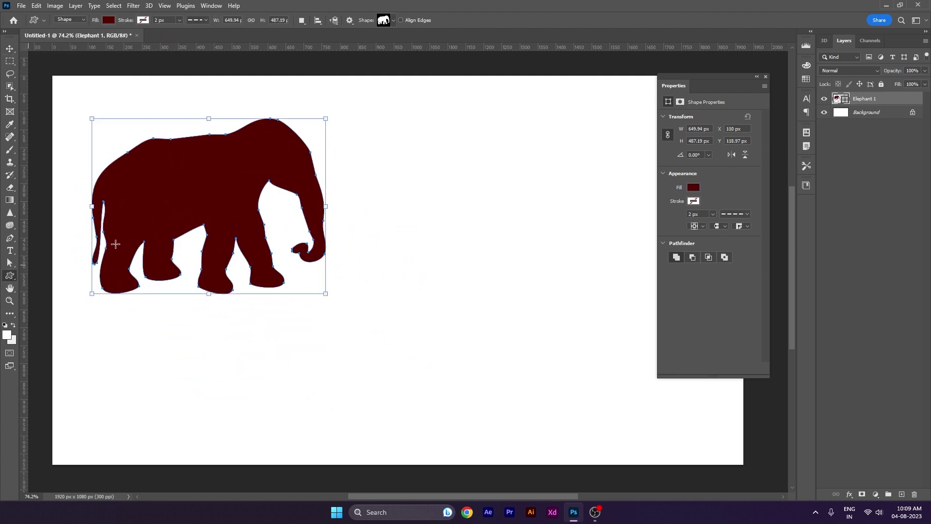
click(395, 23)
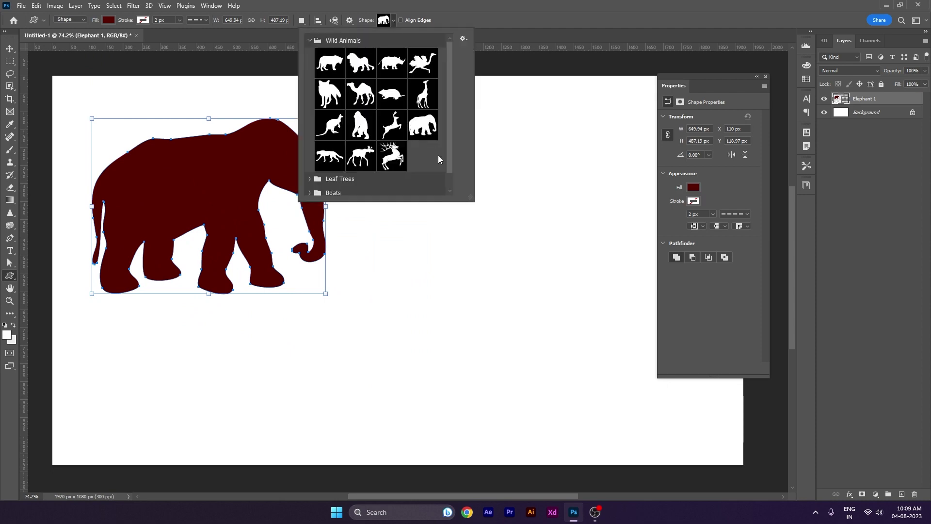
Draw a green Leaf Trees shape beside the elephant, then undo it
scroll(438, 155, down, 1)
click(310, 161)
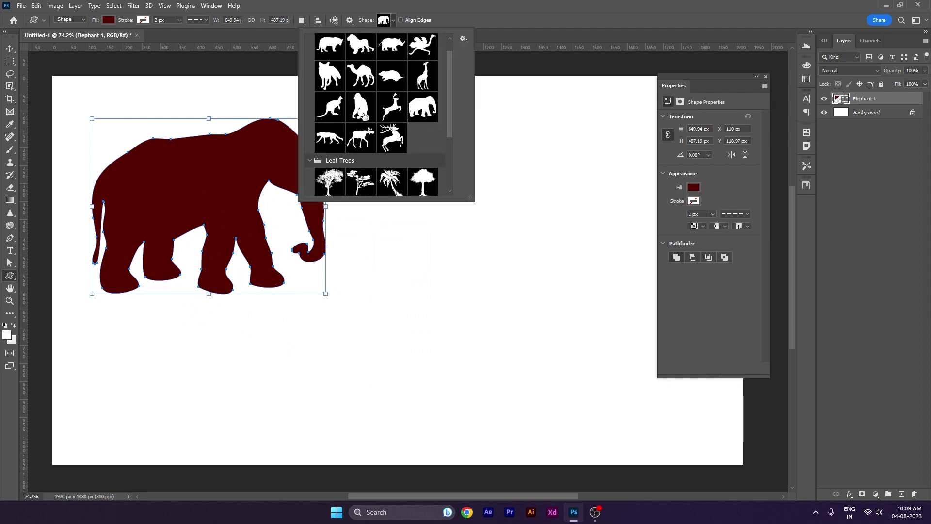
scroll(340, 146, down, 2)
click(330, 136)
drag(368, 228, 593, 453)
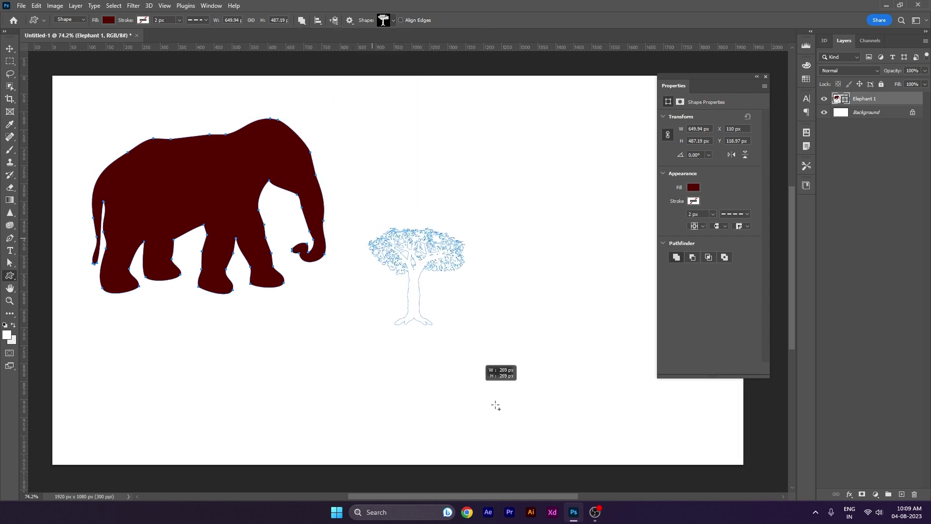
click(120, 21)
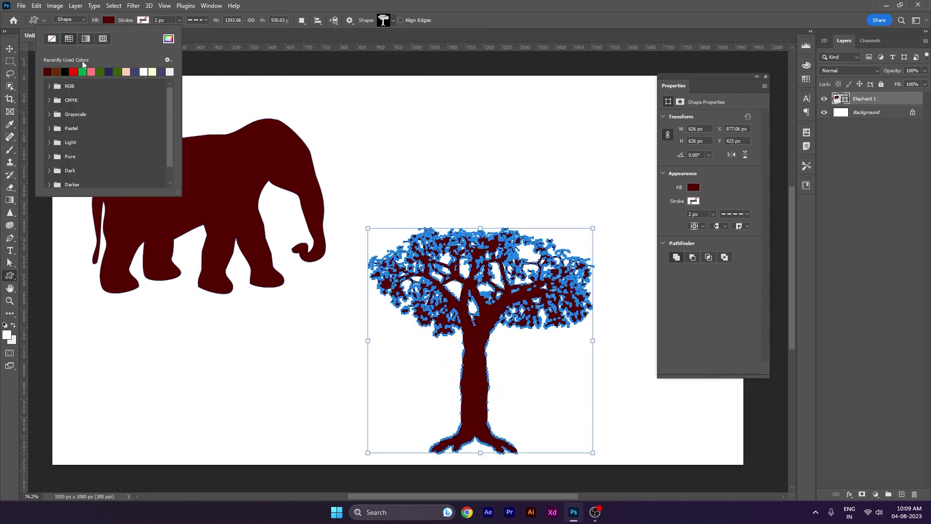
click(83, 71)
click(13, 54)
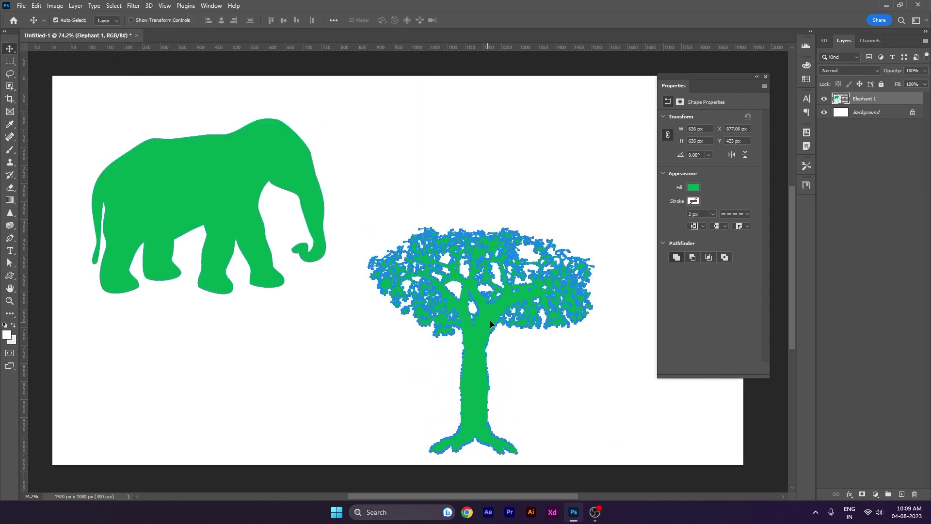
key(ctrl+z)
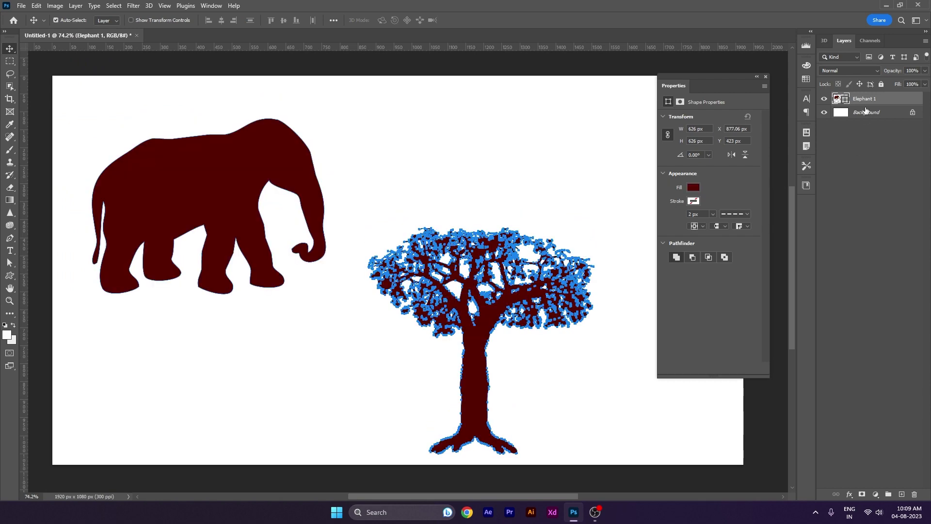
key(ctrl+z)
Redraw the tree, fill it green and move it to the canvas's left side
click(857, 261)
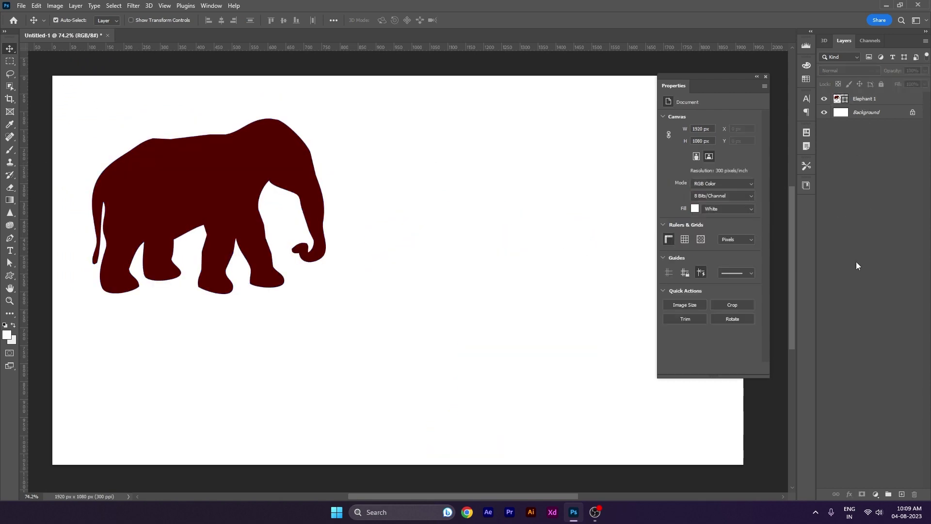
click(10, 275)
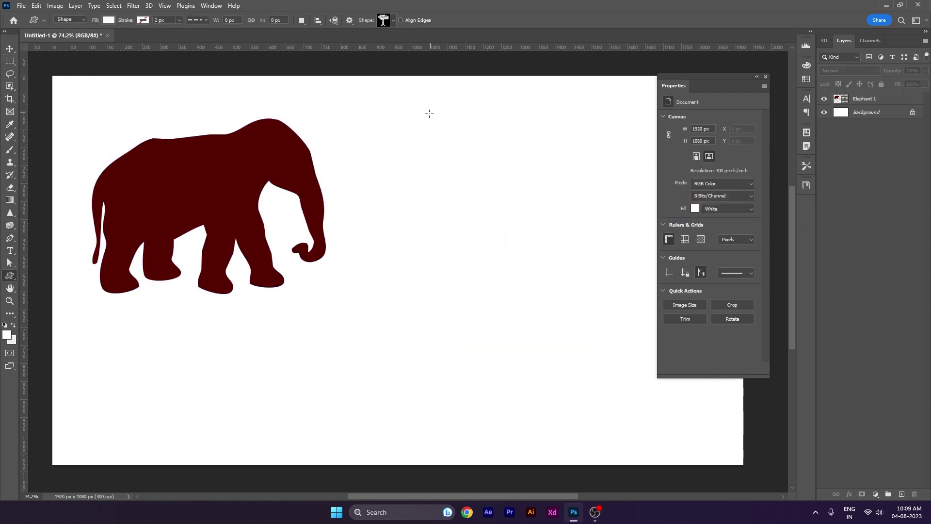
mouse_move(426, 109)
mouse_down()
mouse_move(598, 368)
mouse_move(640, 383)
mouse_up()
click(108, 20)
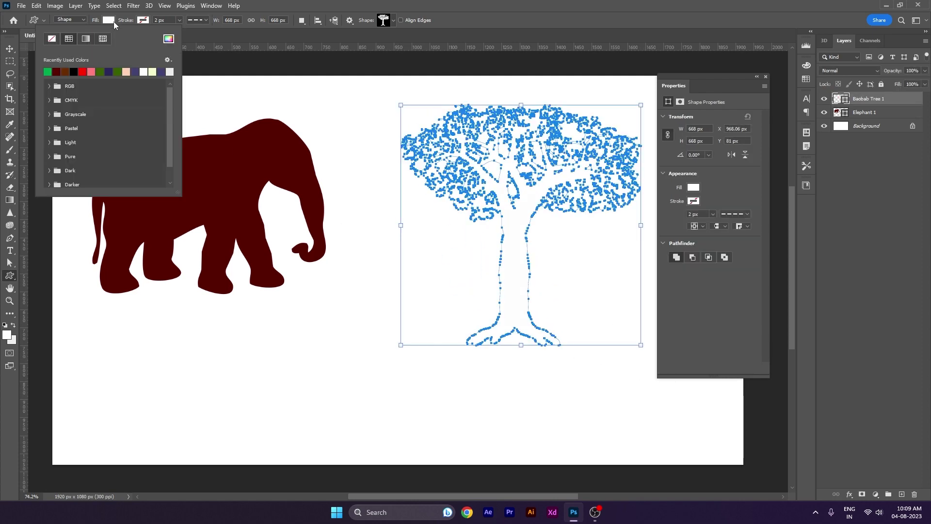
click(117, 72)
click(10, 48)
click(196, 149)
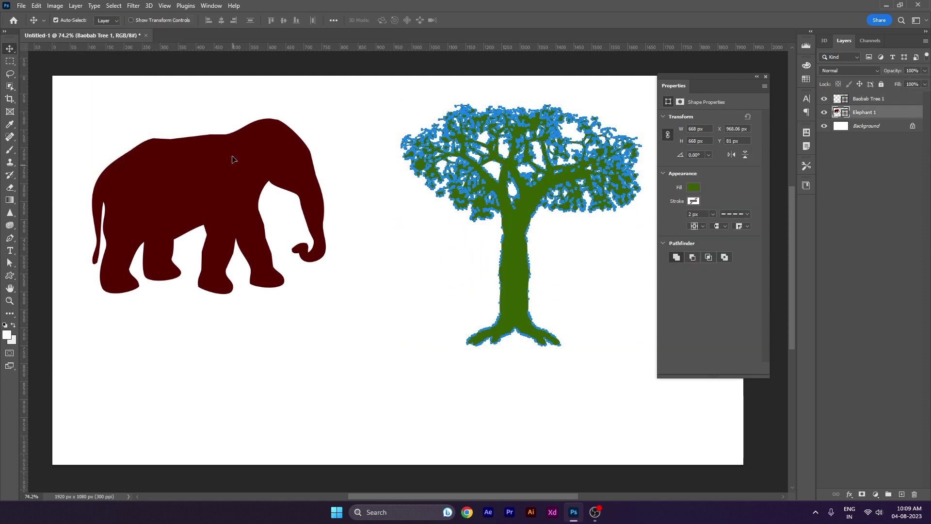
drag(528, 243, 213, 328)
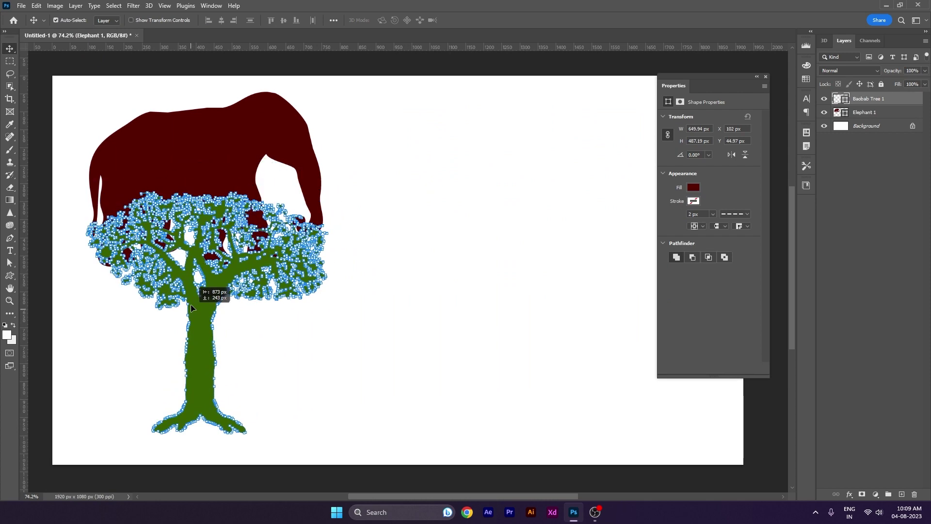
Move the elephant and scale it smaller beside the tree trunk
drag(199, 116, 385, 312)
key(ctrl+t)
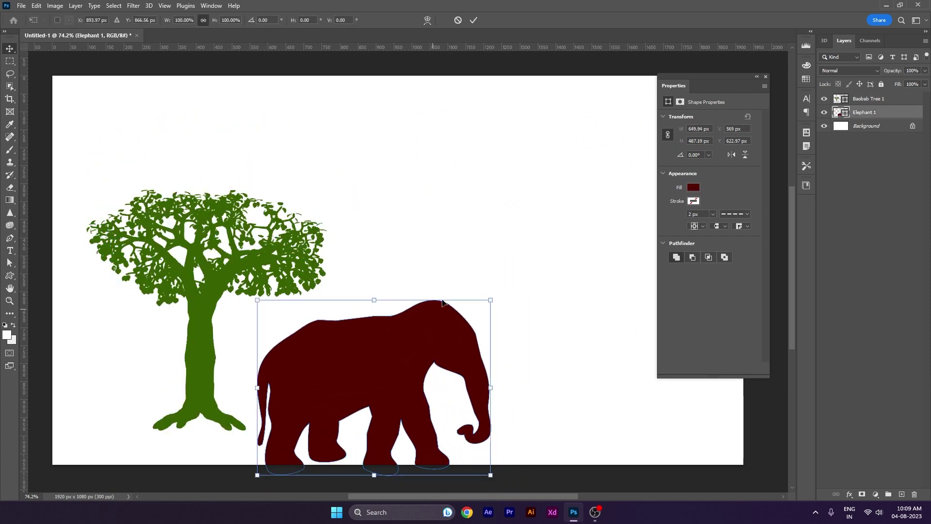
drag(492, 301, 427, 348)
drag(382, 382, 331, 382)
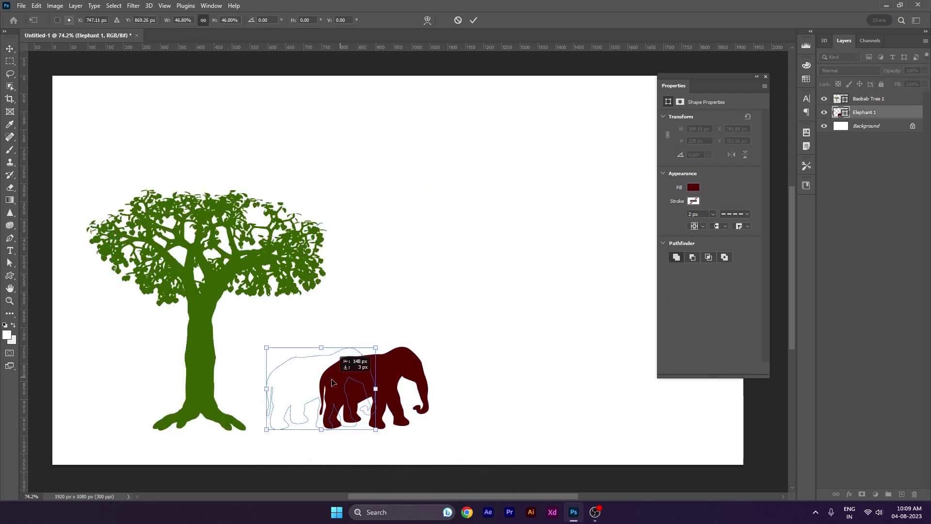
key(Return)
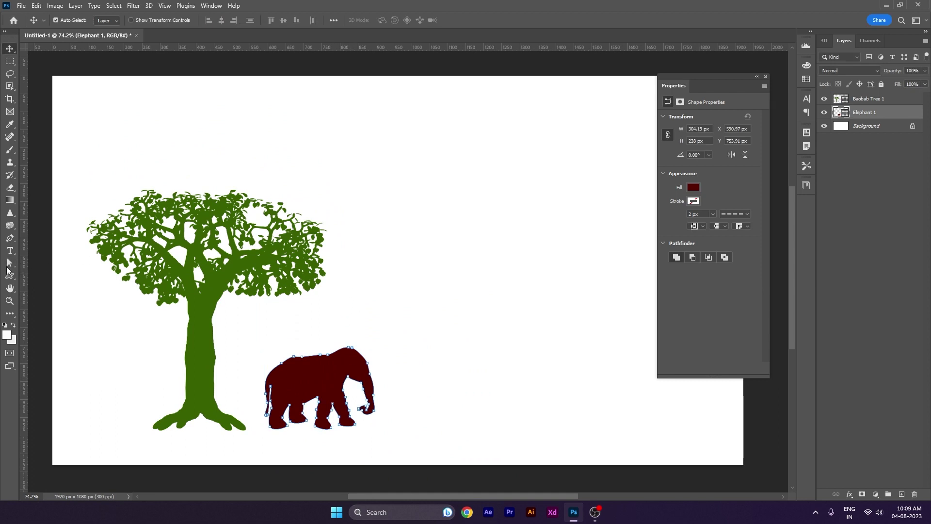
click(10, 275)
Draw a sailboat shape, fill it dark blue and move it left and down
drag(469, 181, 599, 426)
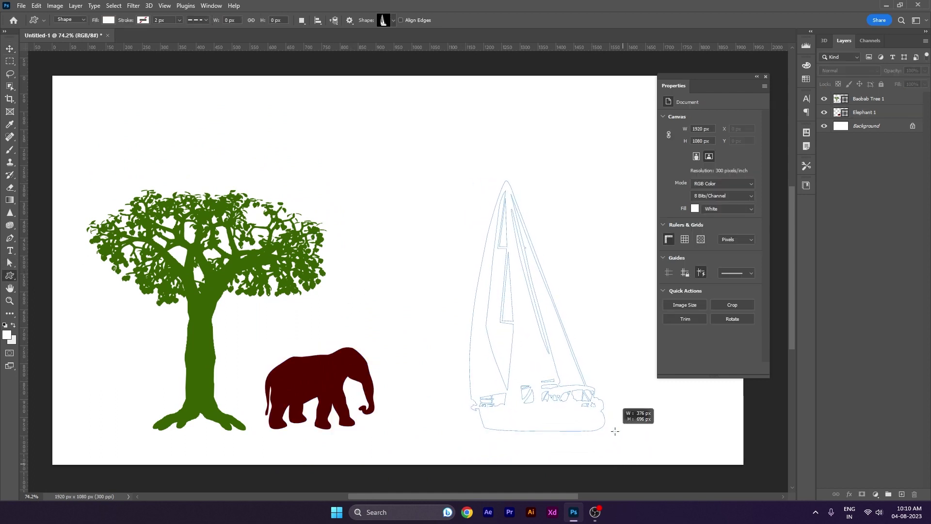
click(108, 19)
click(145, 66)
click(10, 48)
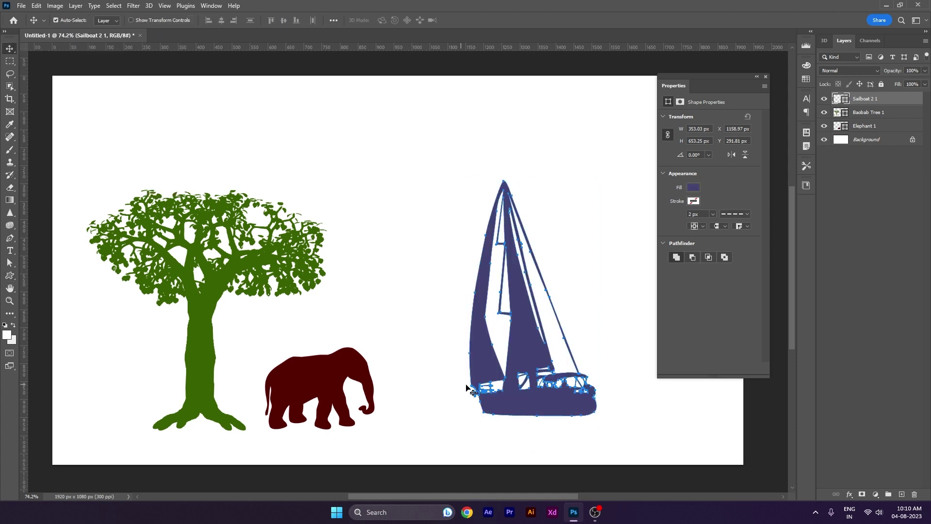
drag(466, 388, 387, 401)
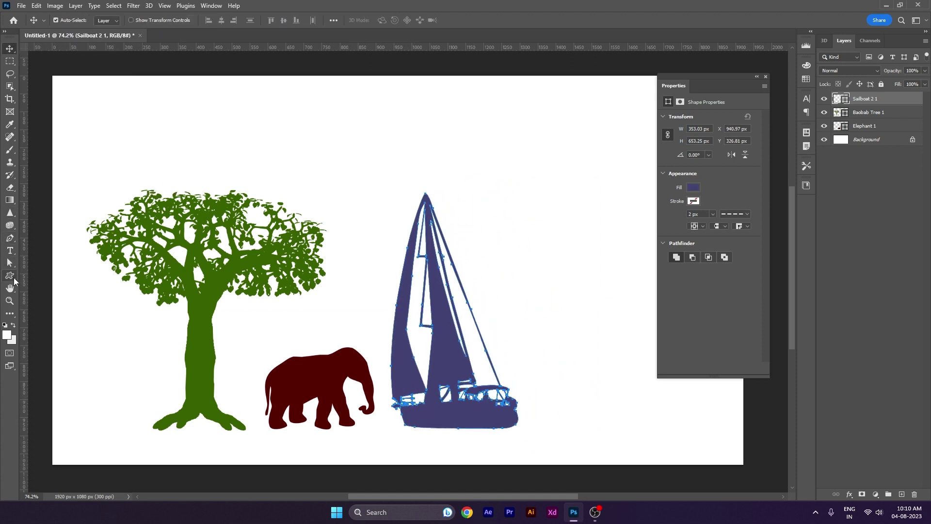
click(11, 276)
click(393, 20)
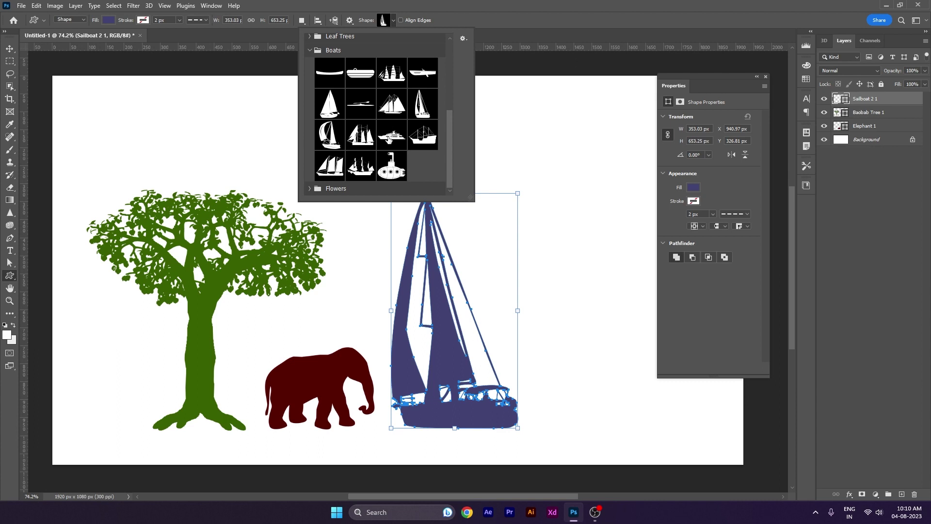
Pick the first Flowers shape and draw it right of the sailboat
scroll(349, 101, up, 1)
click(308, 89)
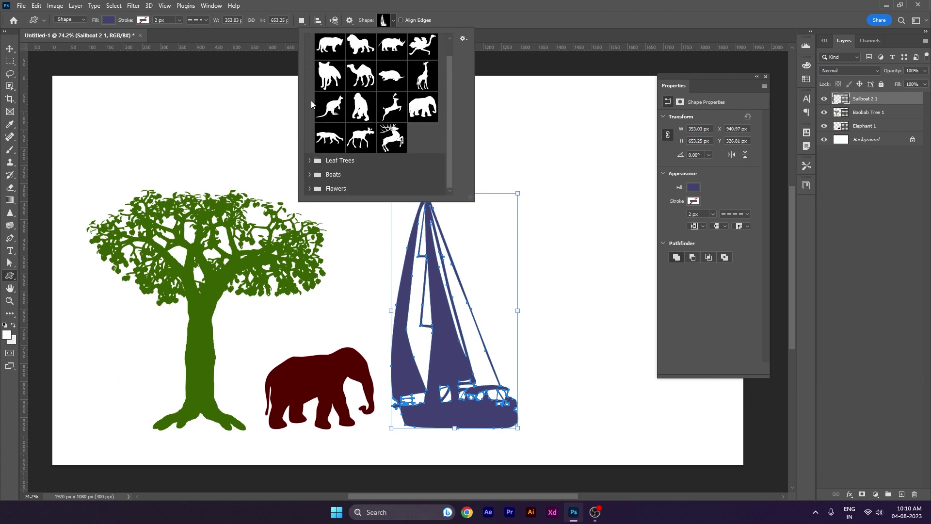
click(311, 188)
scroll(380, 141, down, 3)
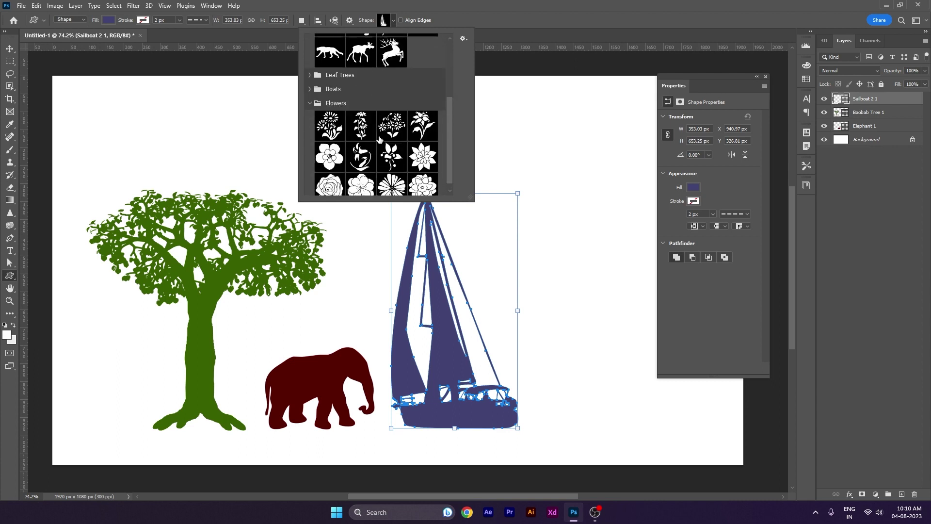
click(324, 127)
drag(543, 204, 631, 298)
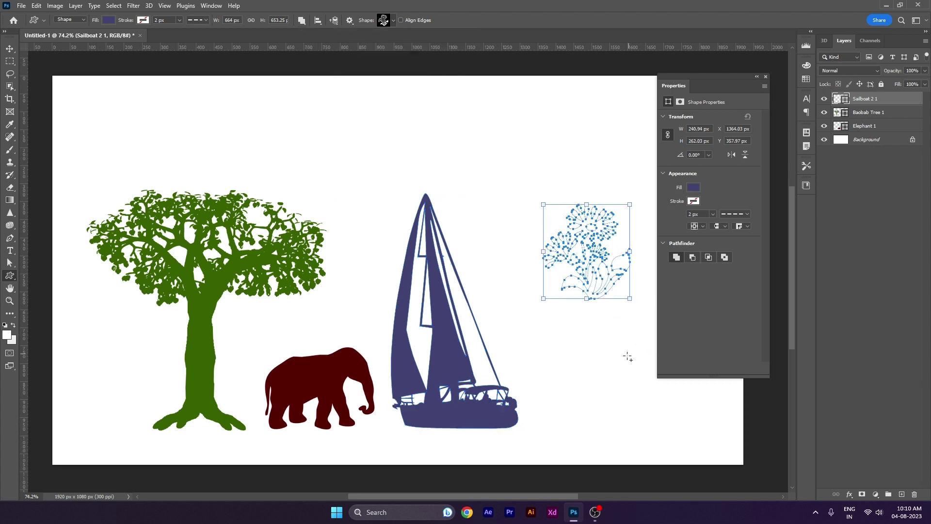
Fill the flower red, then undo it and deselect
click(113, 22)
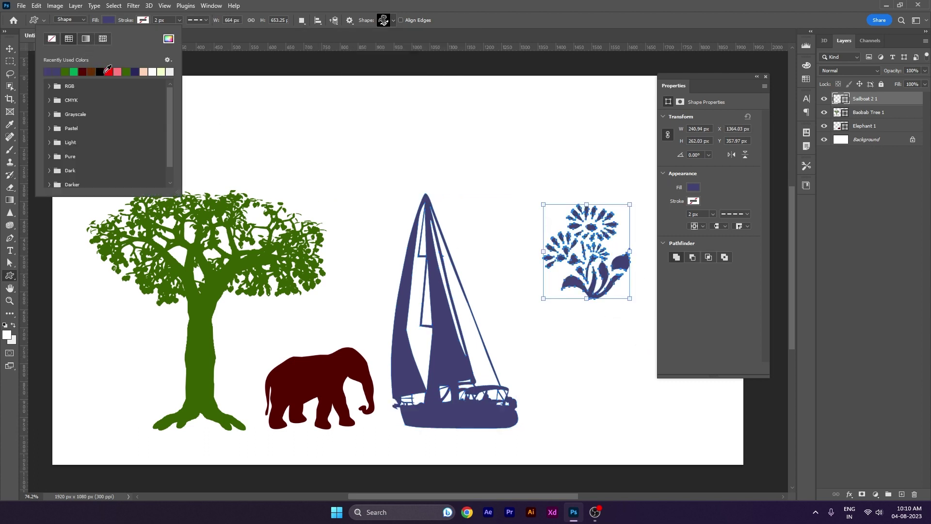
click(109, 71)
click(9, 49)
key(ctrl+z)
key(ctrl+z)
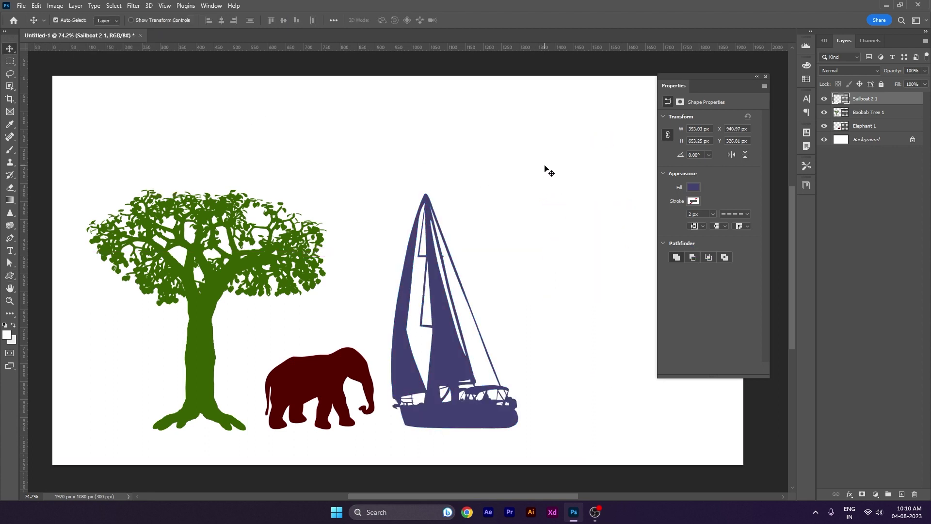
click(533, 145)
Redraw the flower at right, fill it red and move it up-left
click(9, 276)
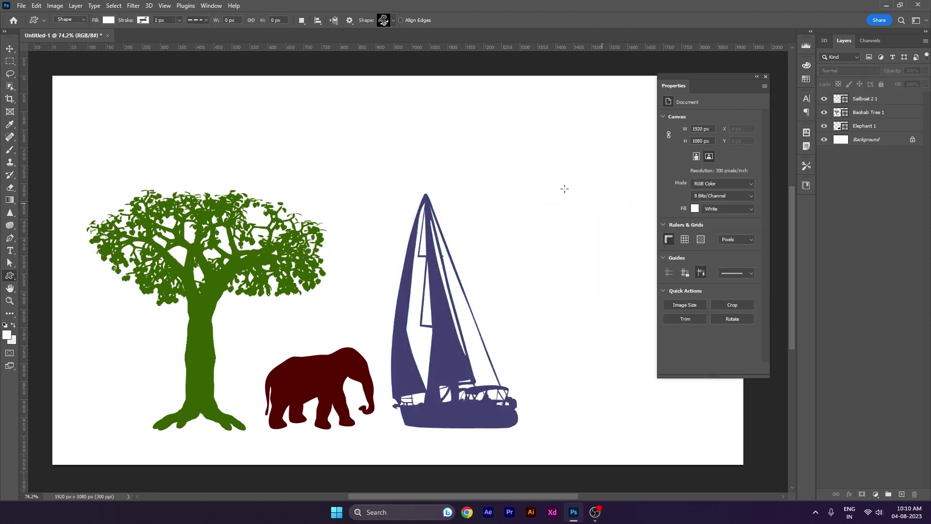
drag(517, 172, 618, 292)
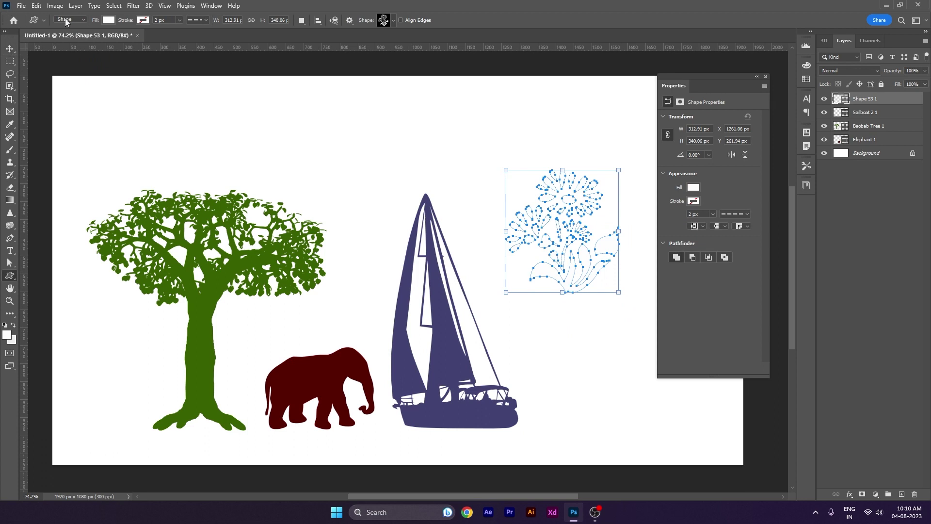
click(109, 20)
click(47, 64)
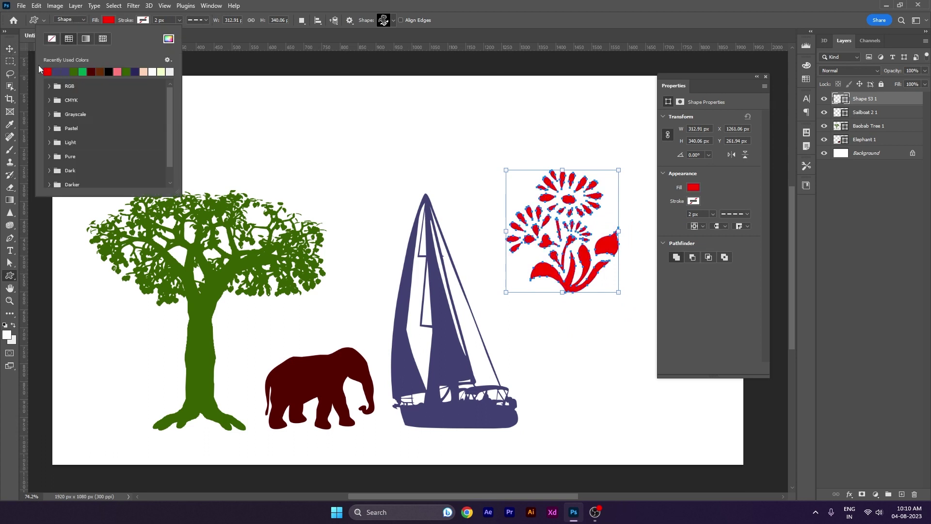
click(9, 48)
drag(570, 228, 532, 201)
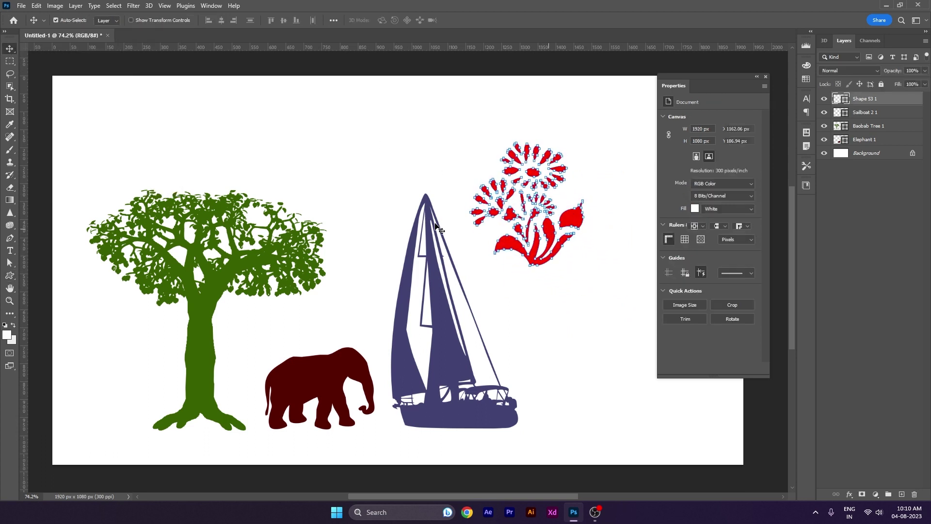
Change the flower fill to a purple-to-orange gradient and move it lower right
click(10, 275)
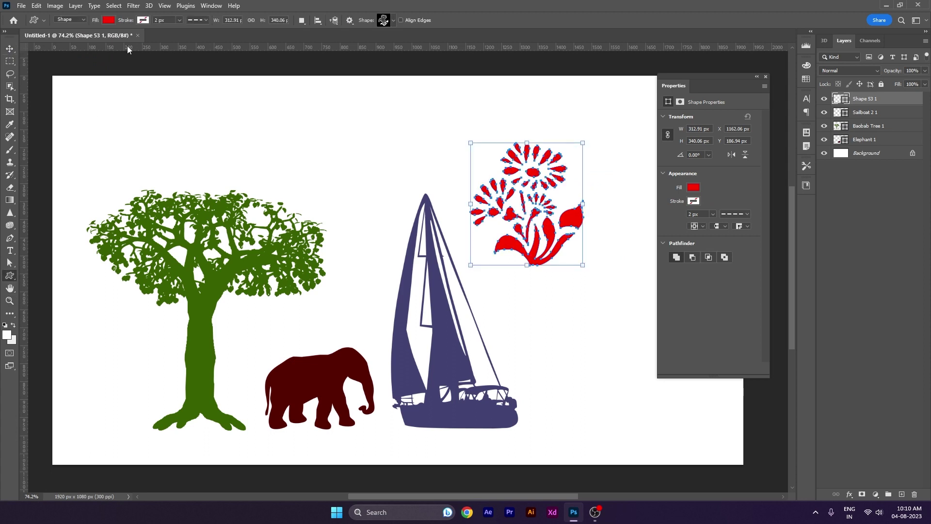
click(108, 20)
click(88, 42)
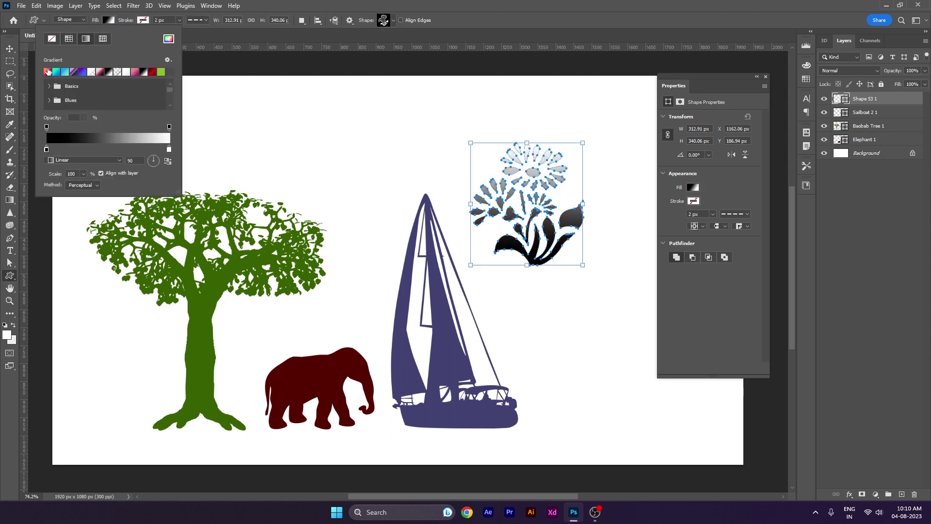
click(47, 70)
click(10, 48)
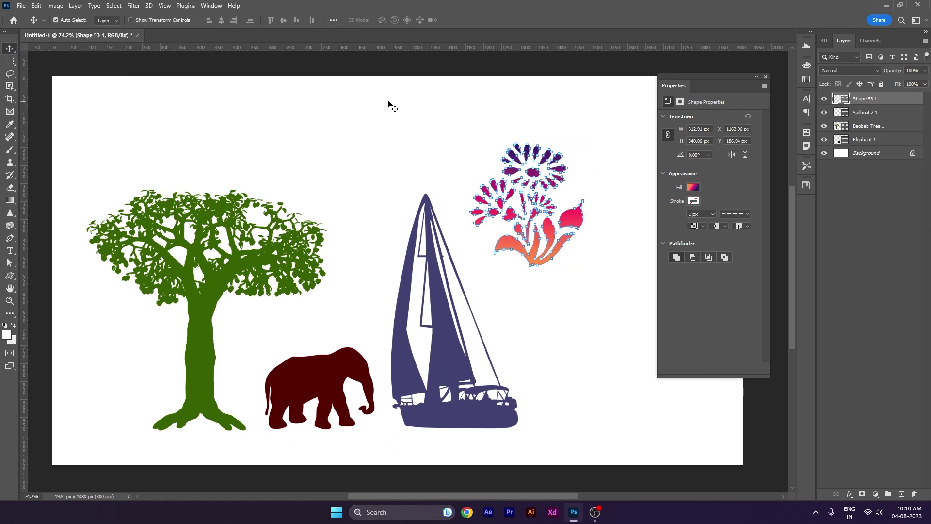
click(606, 223)
mouse_move(563, 229)
mouse_down()
mouse_move(539, 288)
mouse_move(582, 315)
mouse_up()
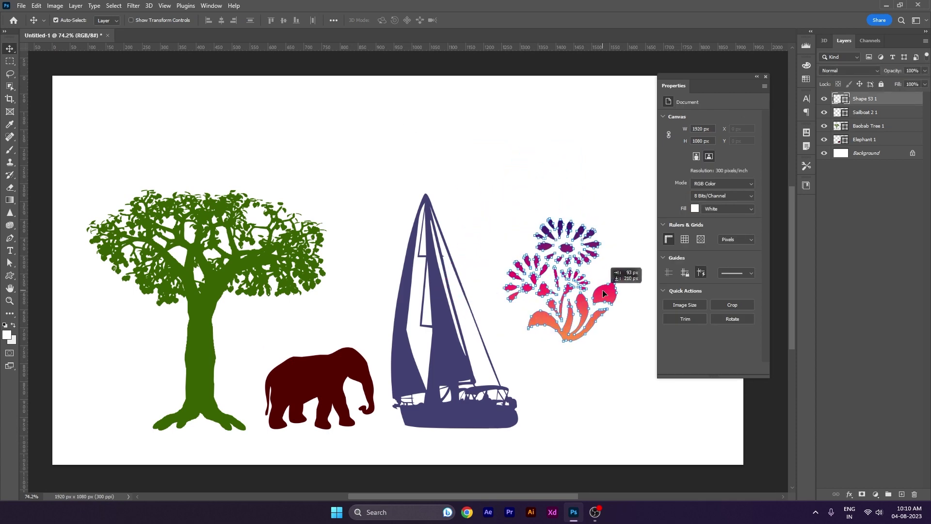
Open the custom shape library's display options
click(10, 276)
click(393, 20)
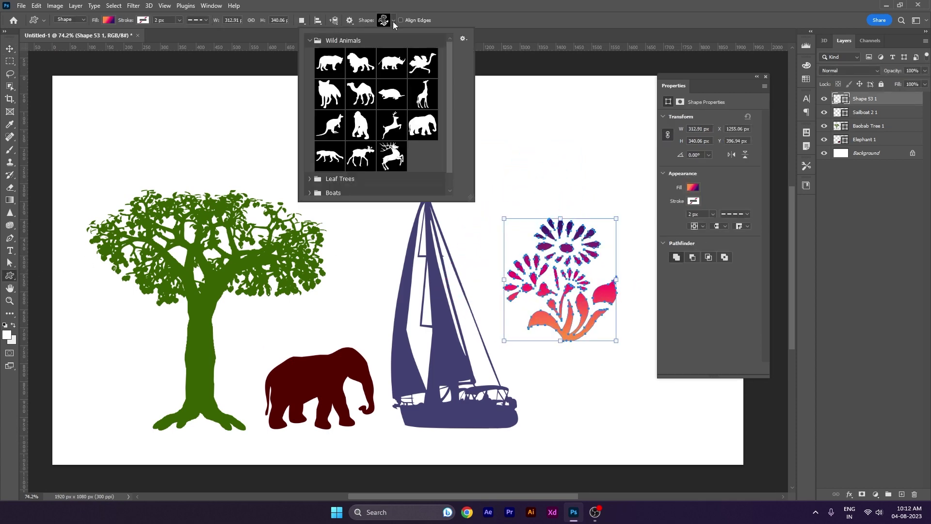
click(463, 38)
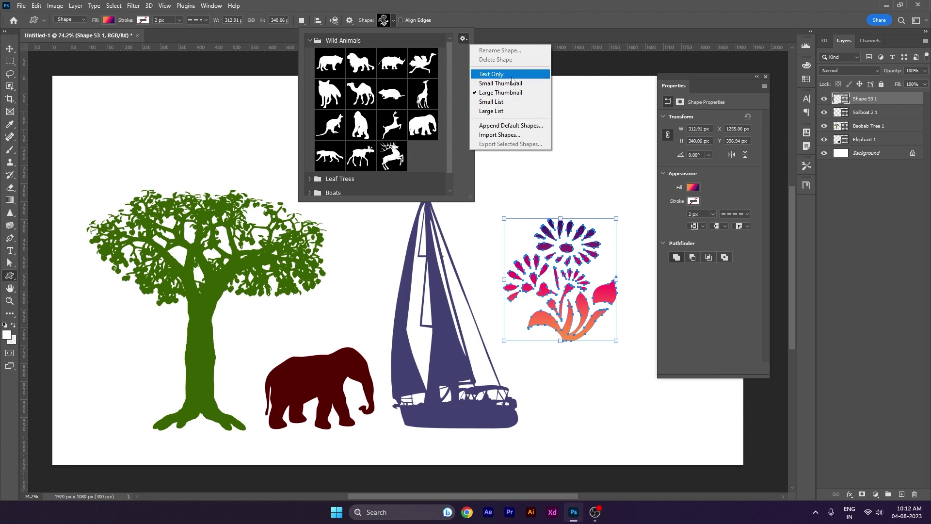
Preview the shape library as Text Only, Small Thumbnail and Large Thumbnail, selecting Elephant and moose shapes
click(491, 74)
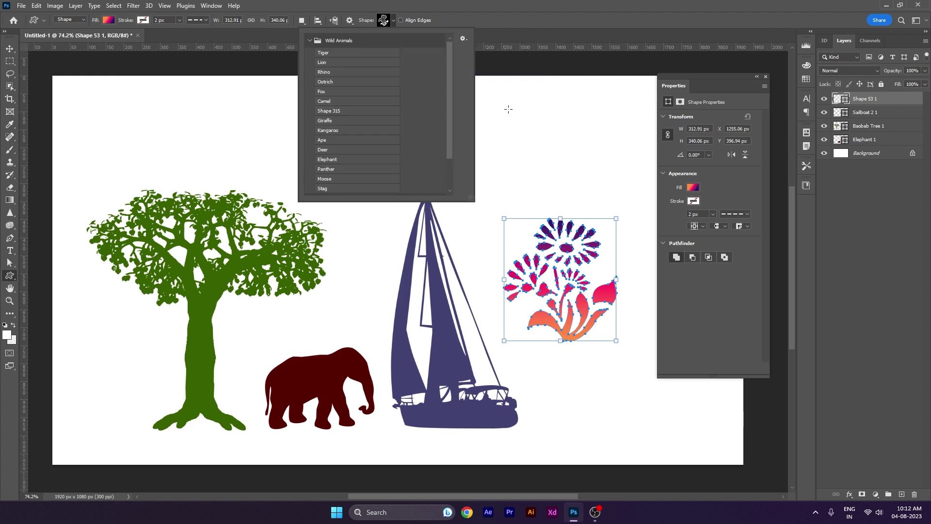
click(463, 38)
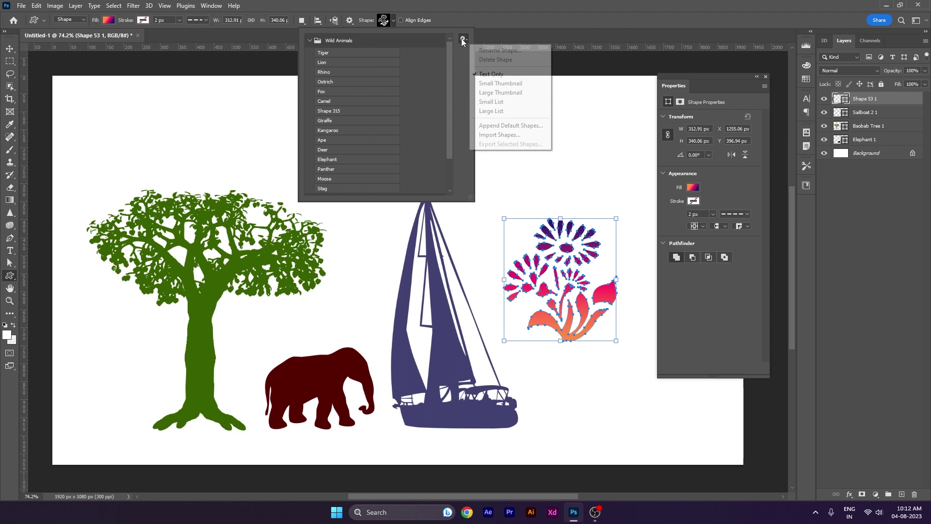
click(507, 84)
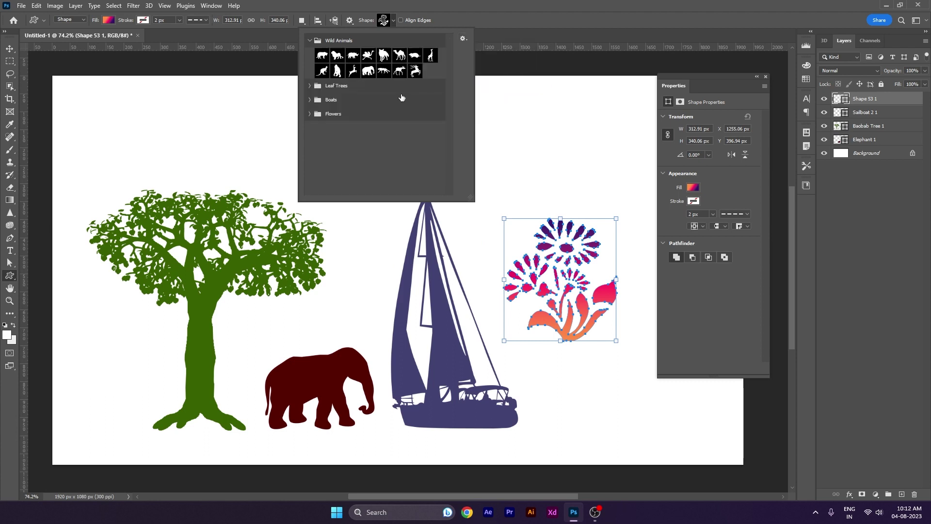
click(368, 71)
click(399, 70)
click(463, 38)
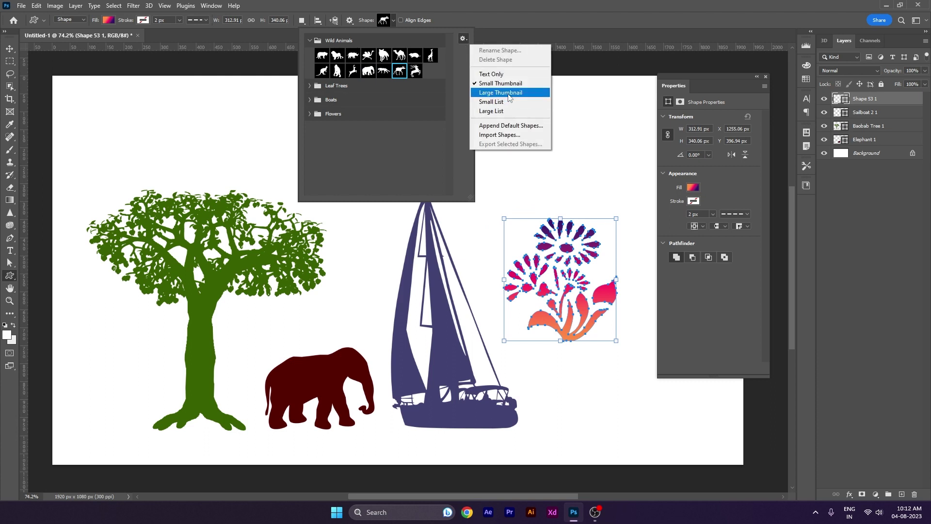
click(507, 93)
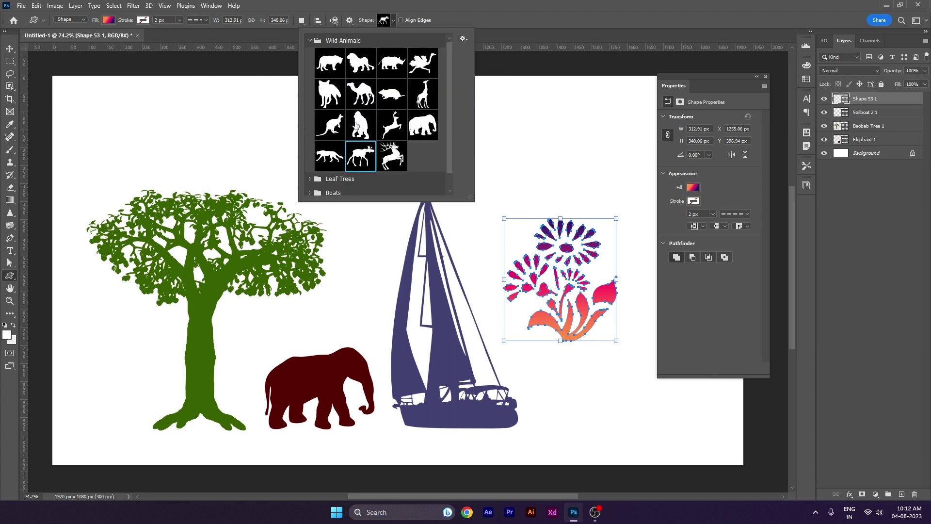
Try Small List and Large List views, then return the library to Large Thumbnail
click(463, 39)
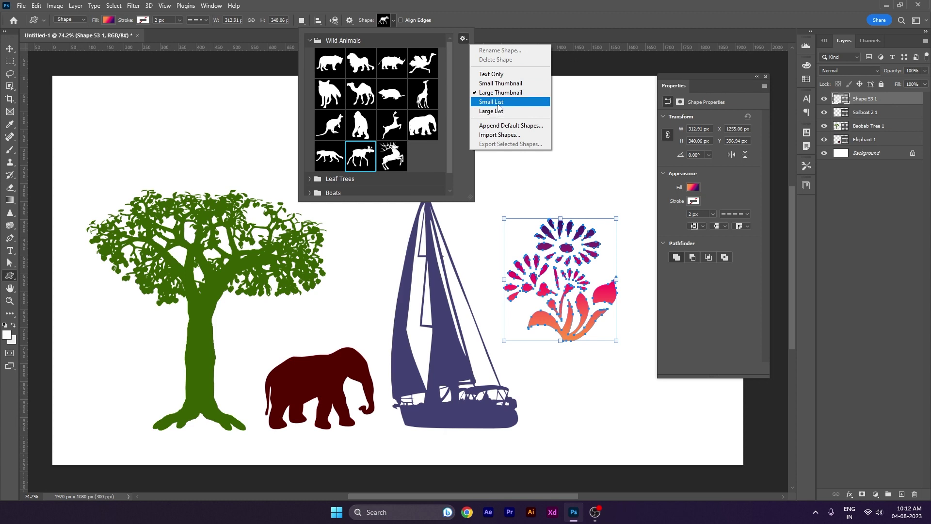
click(496, 102)
click(465, 40)
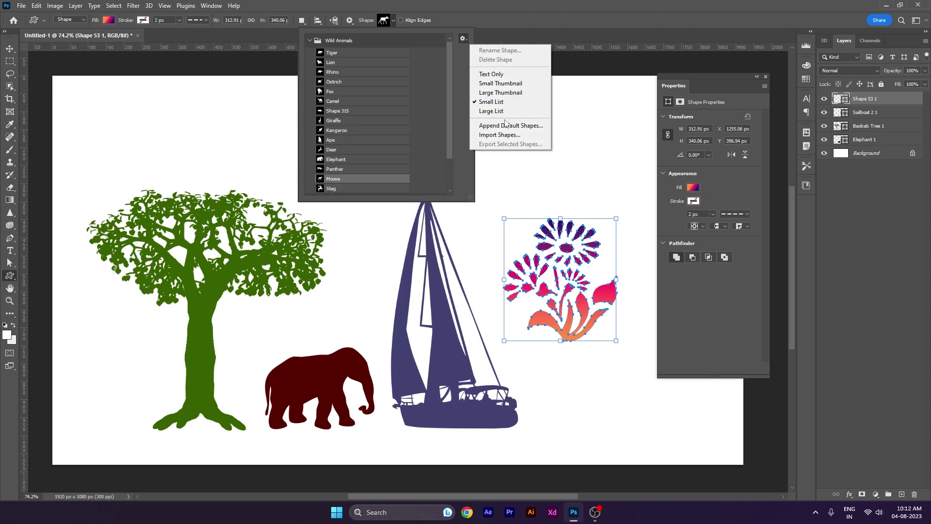
click(507, 111)
click(464, 39)
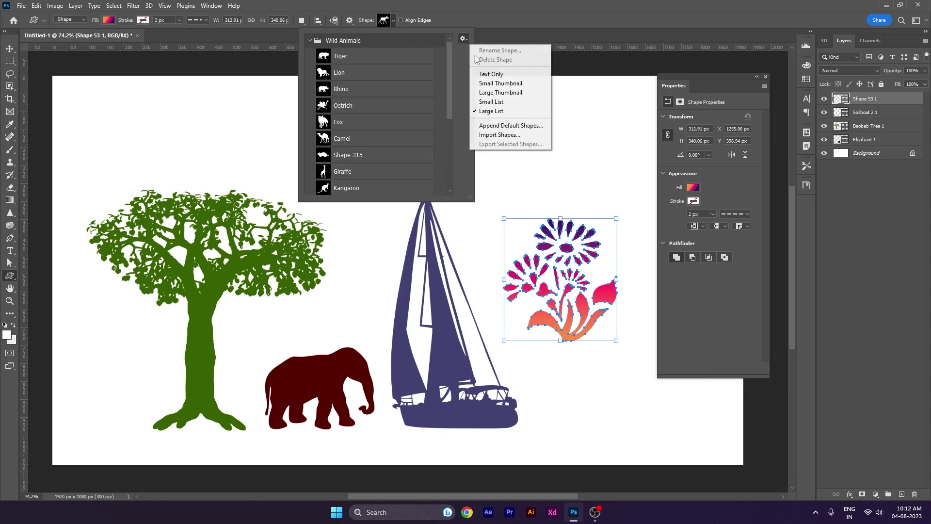
click(504, 93)
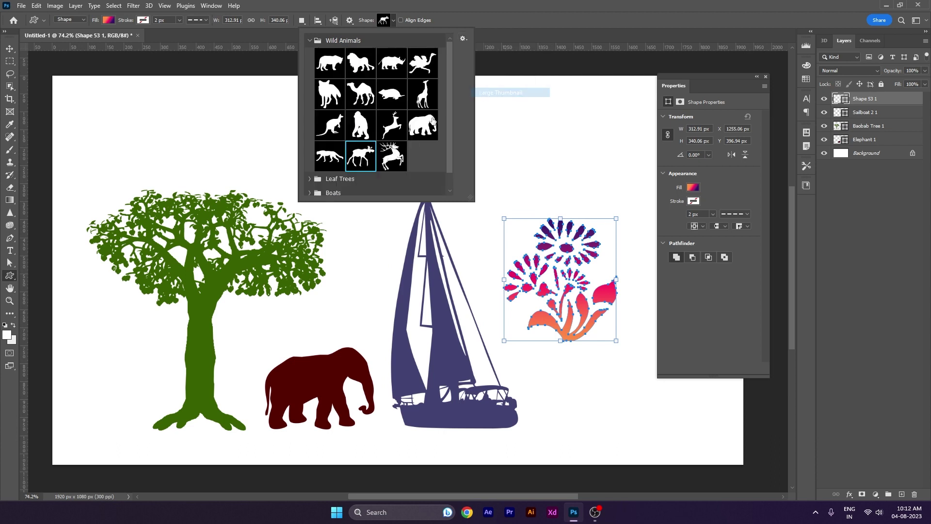
Collapse the Wild Animals set and expand the Flowers set
click(310, 41)
click(310, 83)
scroll(145, 78, down, 2)
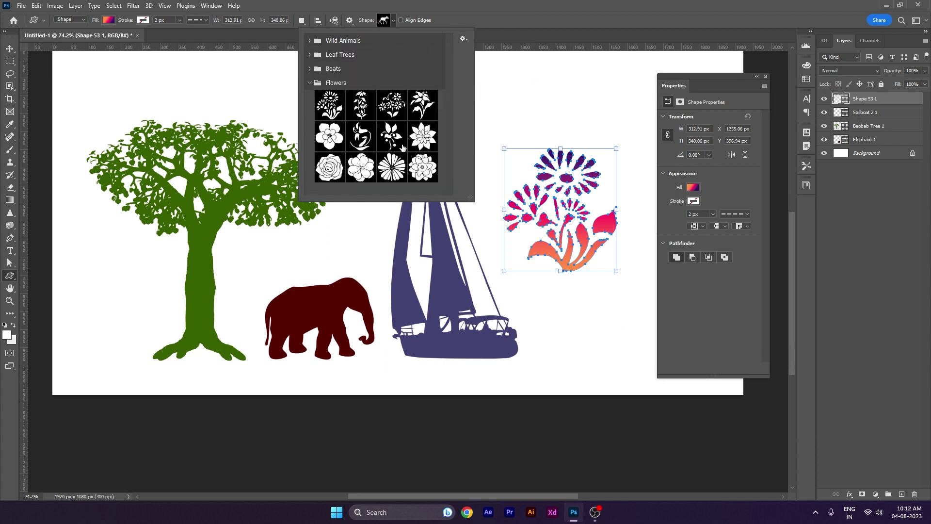
Marquee-select and delete the tree, elephant and sailboat layers
click(10, 48)
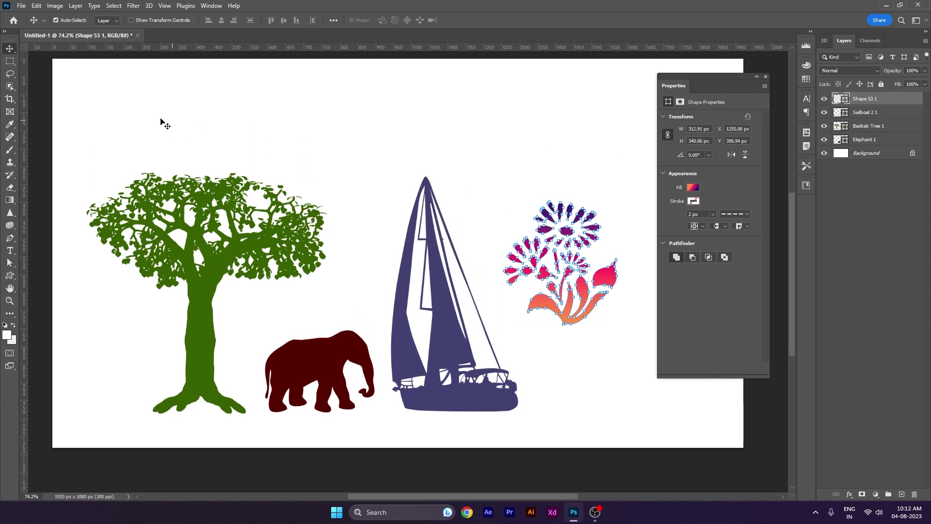
drag(151, 124, 428, 415)
key(Delete)
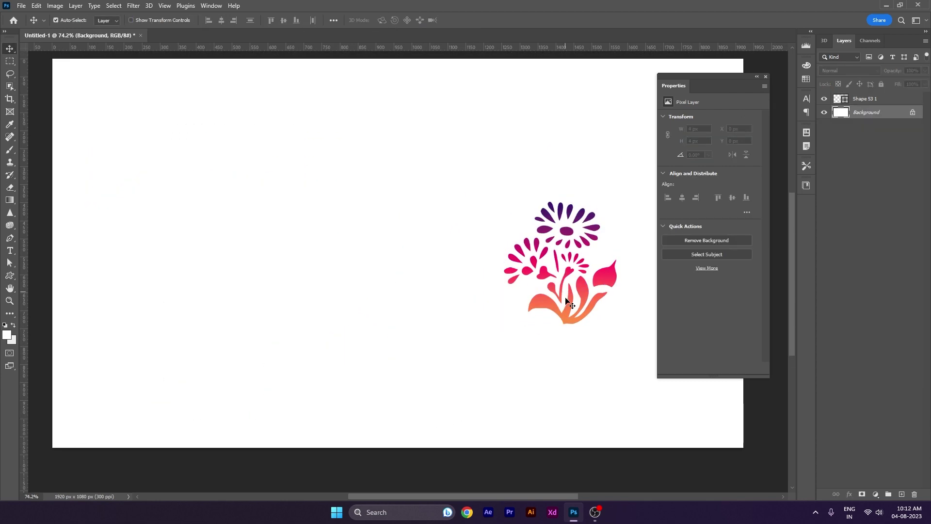
Move the pink-orange bouquet to the upper left and open the Custom Shape picker
drag(563, 306, 162, 216)
click(92, 286)
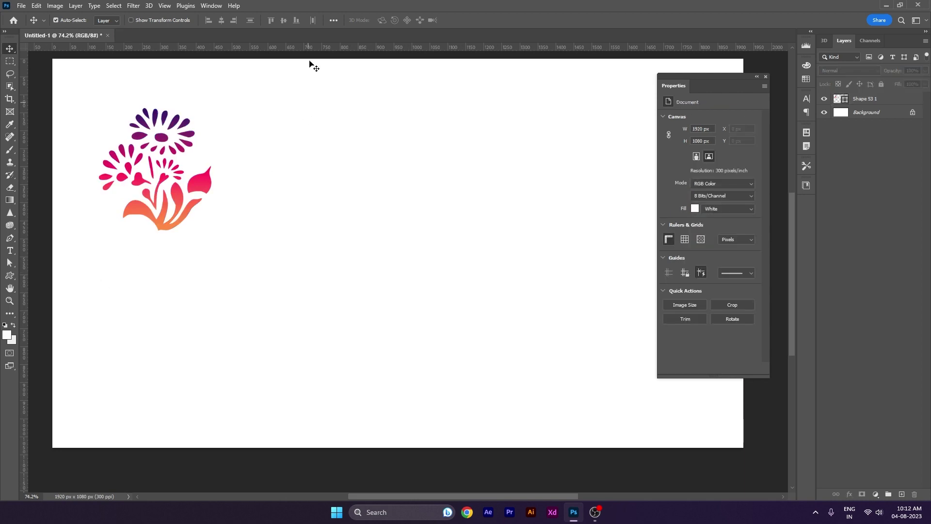
click(10, 276)
click(392, 21)
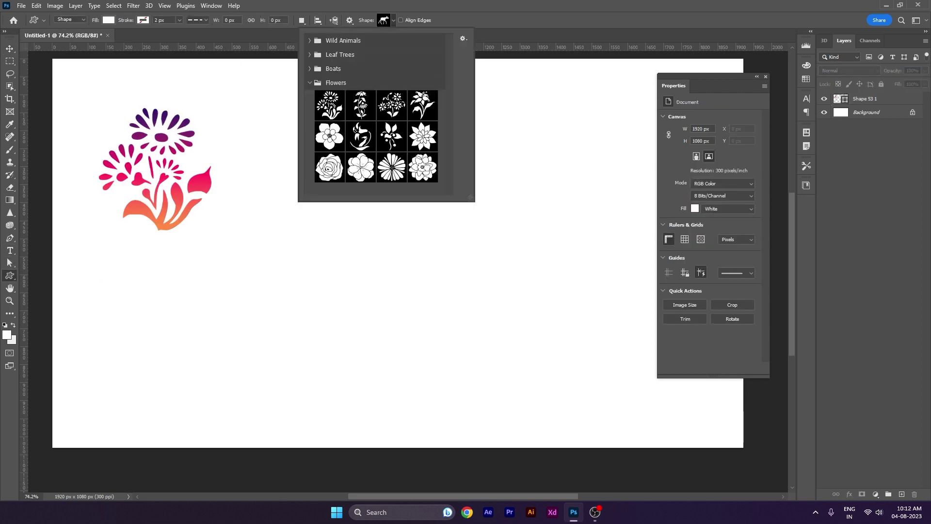
Draw the last Flowers shape large near the centre with a purple-blue gradient fill
double_click(423, 167)
drag(275, 232, 474, 422)
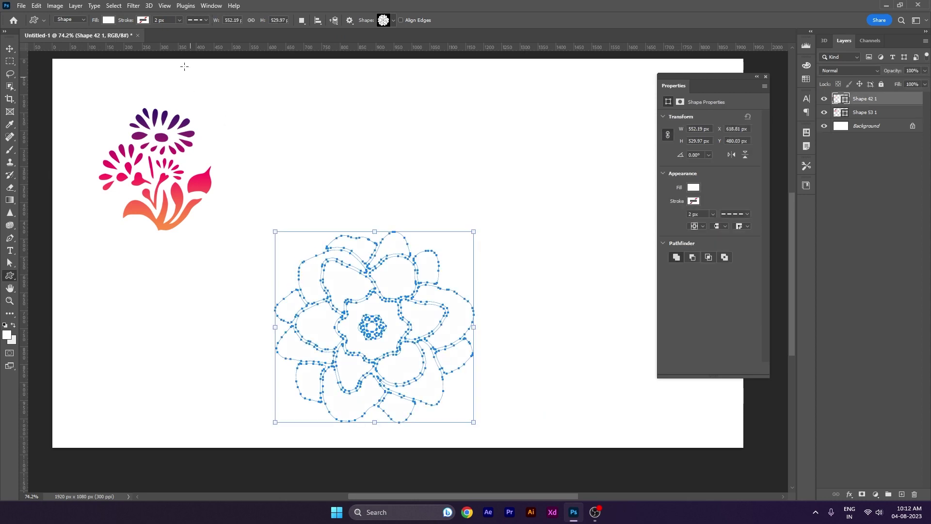
click(109, 20)
click(90, 41)
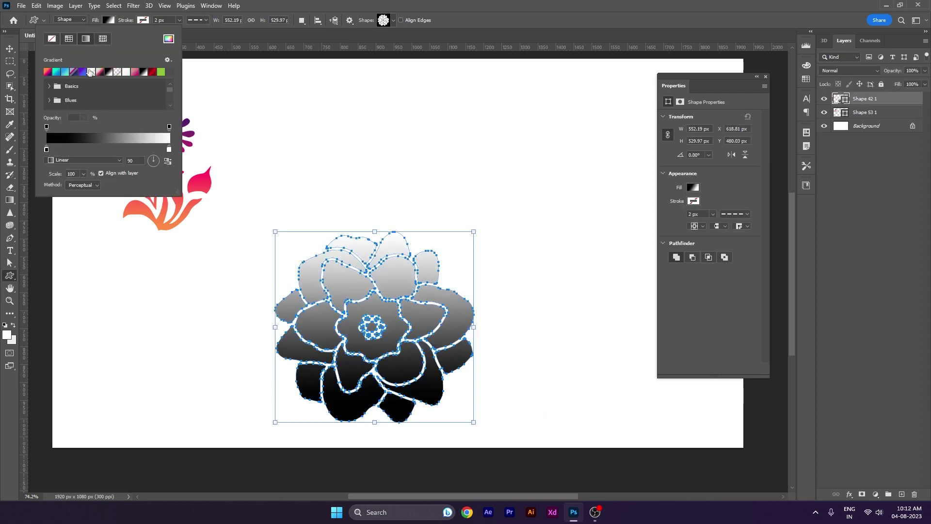
click(81, 73)
click(9, 49)
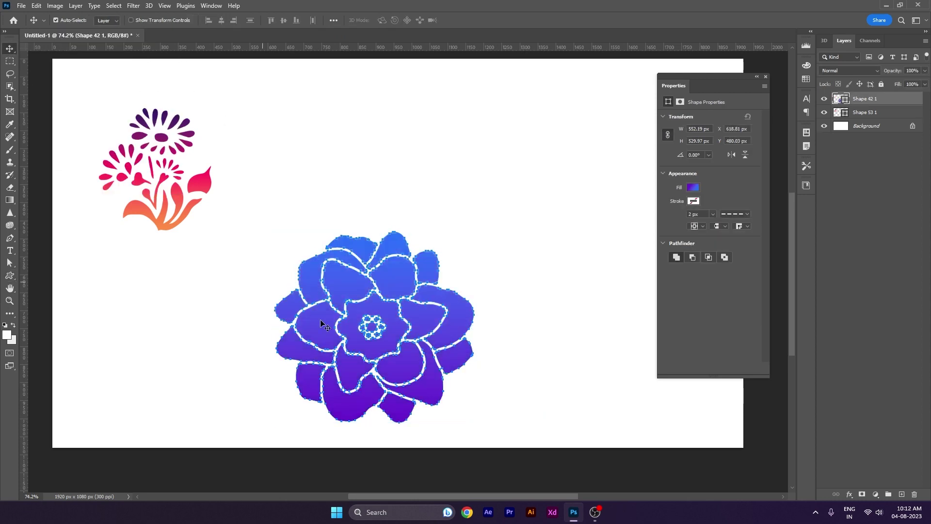
Move the blue flower left below the bouquet, then select the bouquet
click(485, 340)
drag(462, 320, 366, 317)
click(359, 254)
click(203, 189)
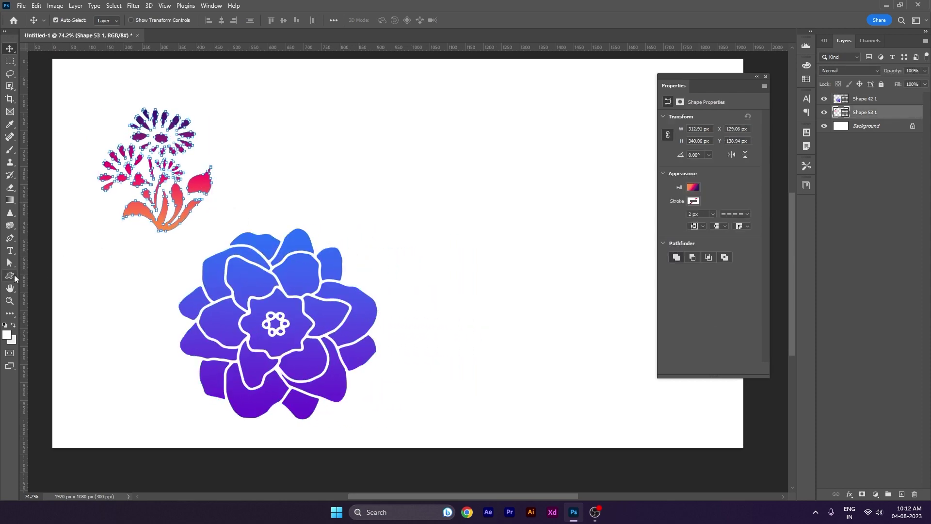
Start a custom shape, dismiss the fixed-size prompt and deselect the bouquet
click(9, 275)
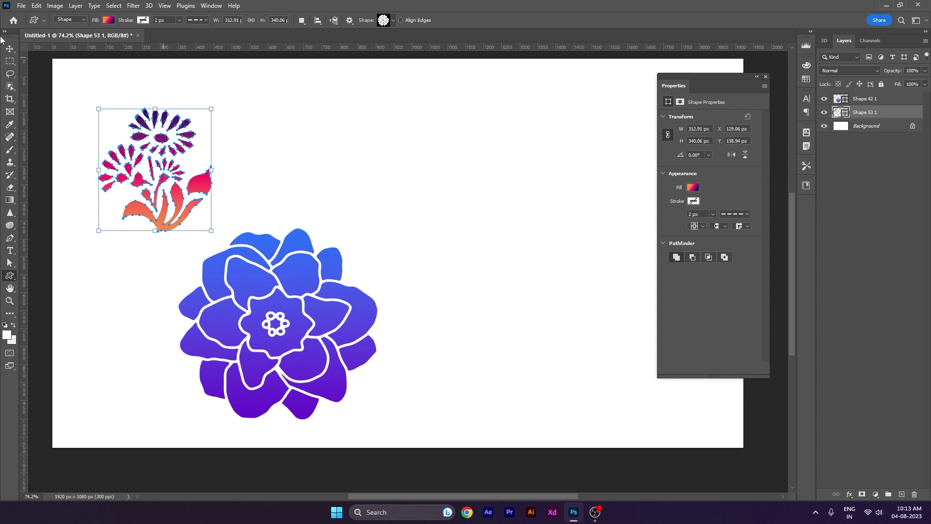
click(245, 184)
click(439, 197)
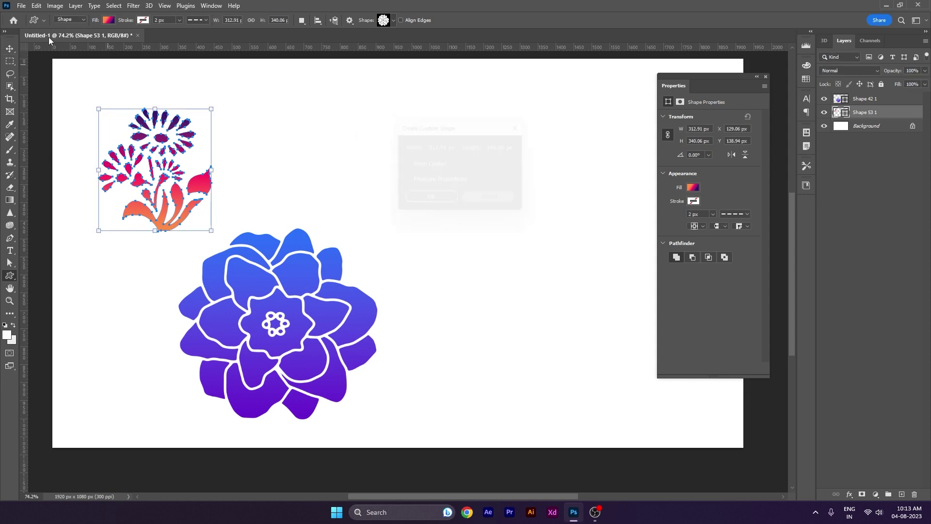
key(Escape)
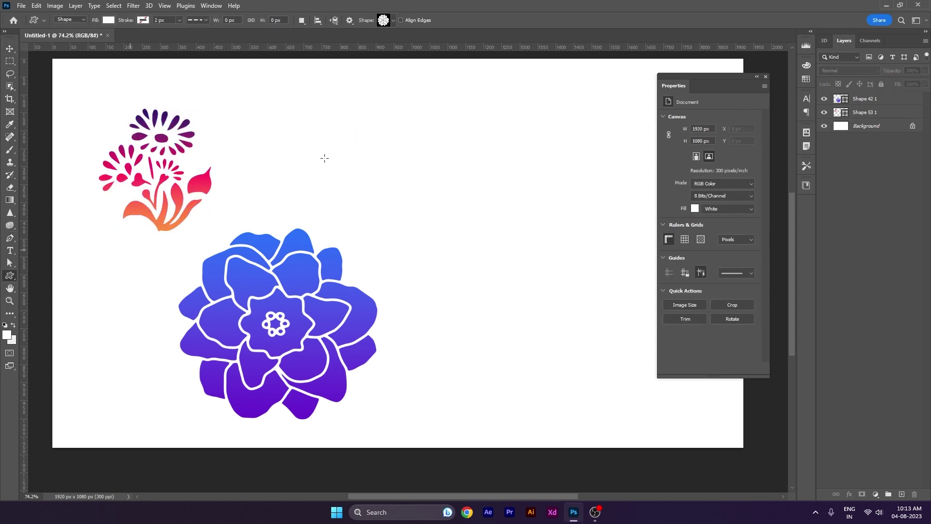
Draw the tall stemmed flower shape on the right side of the canvas
click(394, 21)
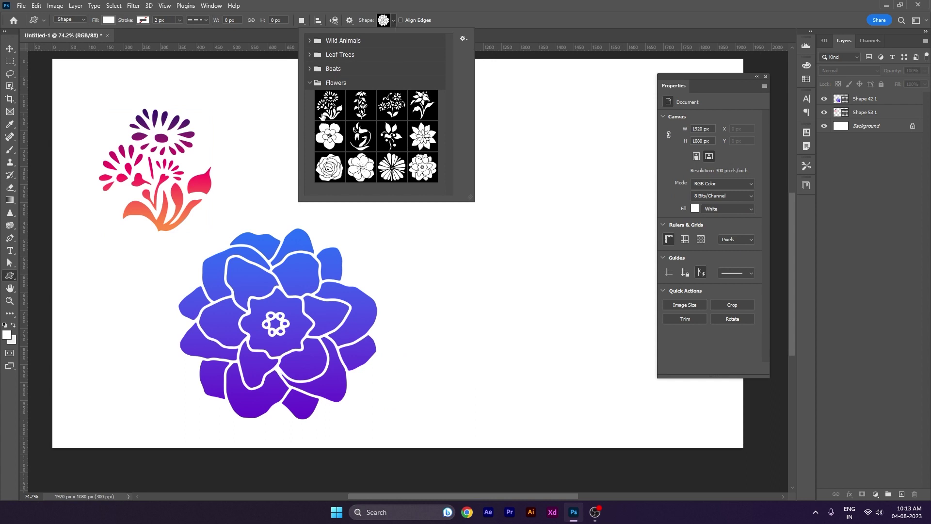
click(514, 159)
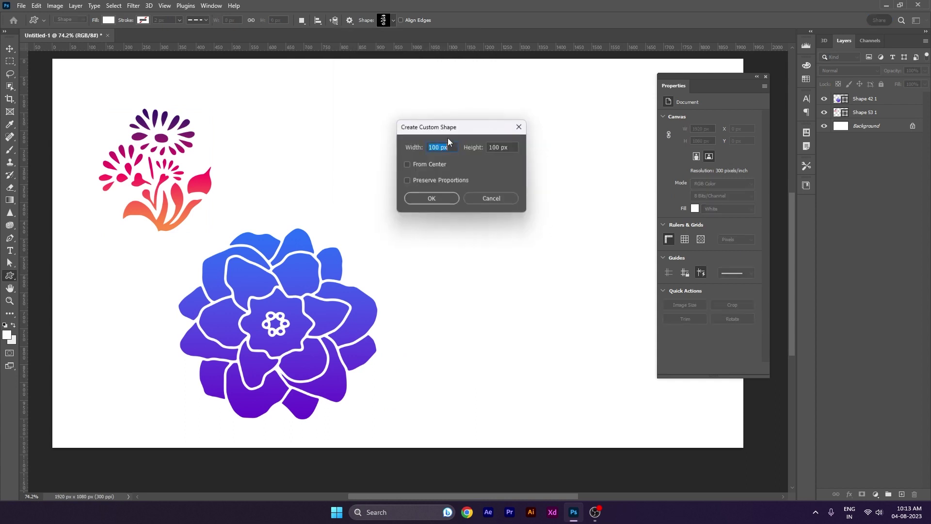
click(491, 199)
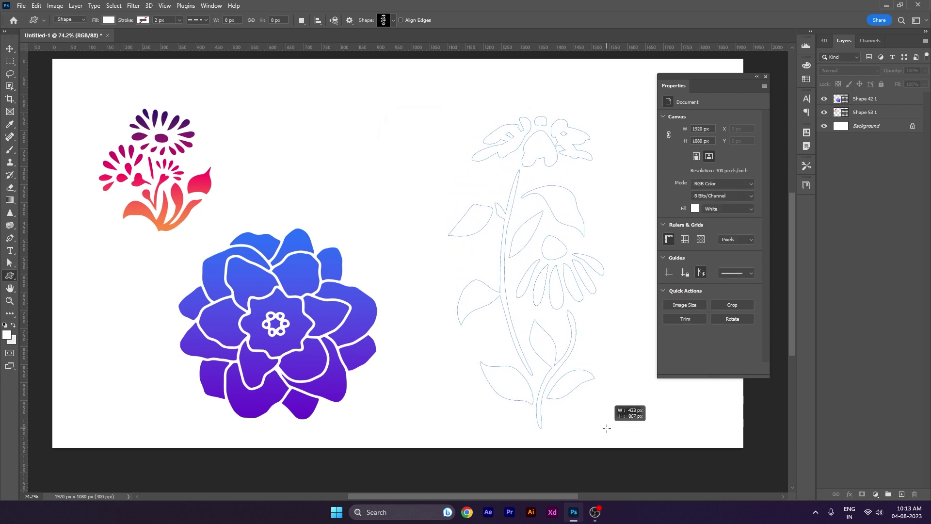
drag(576, 396, 594, 407)
Fill the stemmed flower with a red gradient preset
click(110, 21)
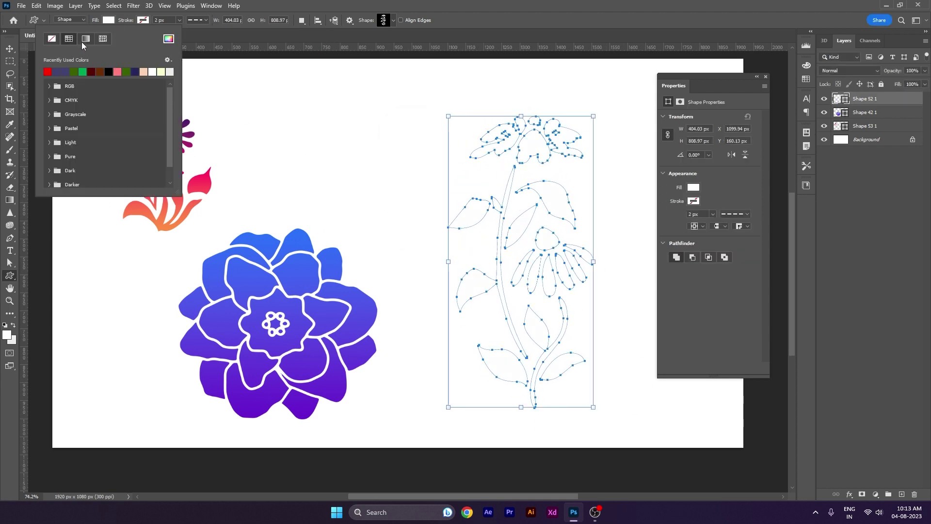
click(85, 39)
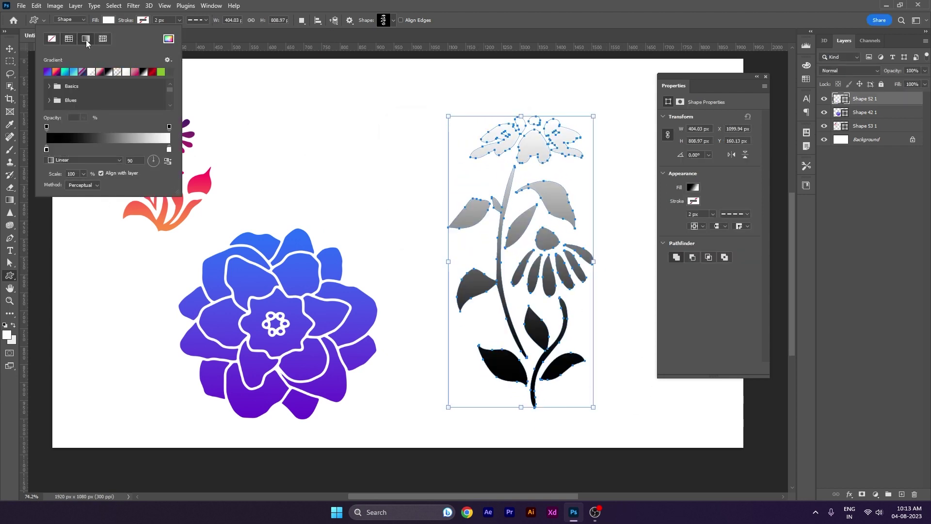
click(153, 73)
Shift all three flowers slightly right together, then deselect them
click(8, 51)
click(346, 160)
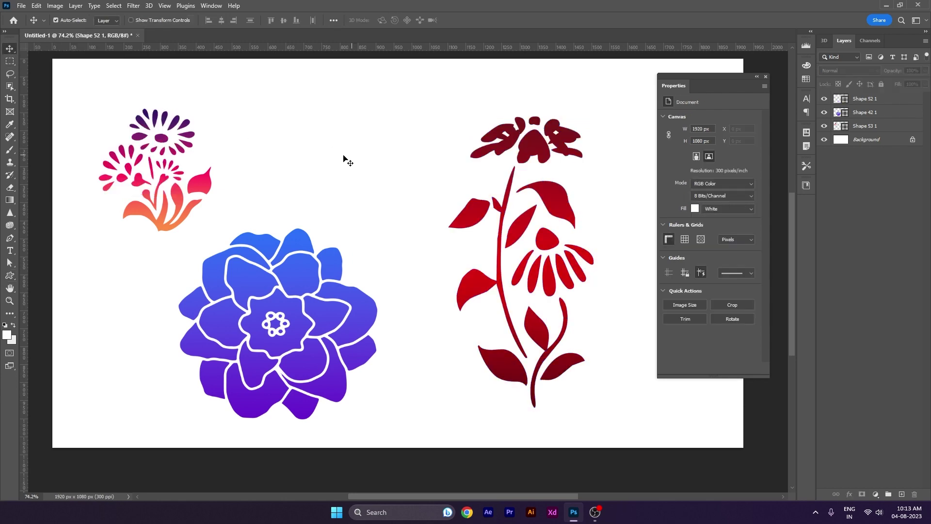
drag(502, 325, 503, 325)
drag(588, 347, 626, 342)
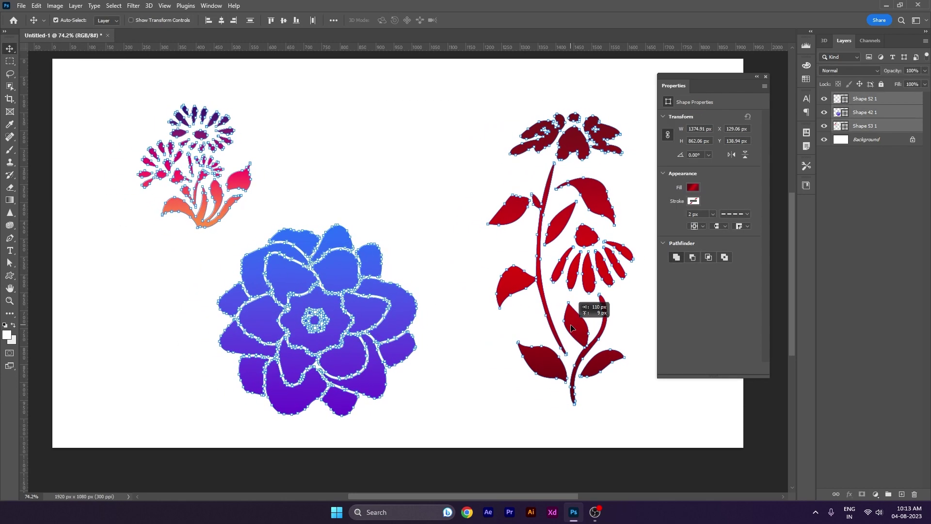
click(766, 76)
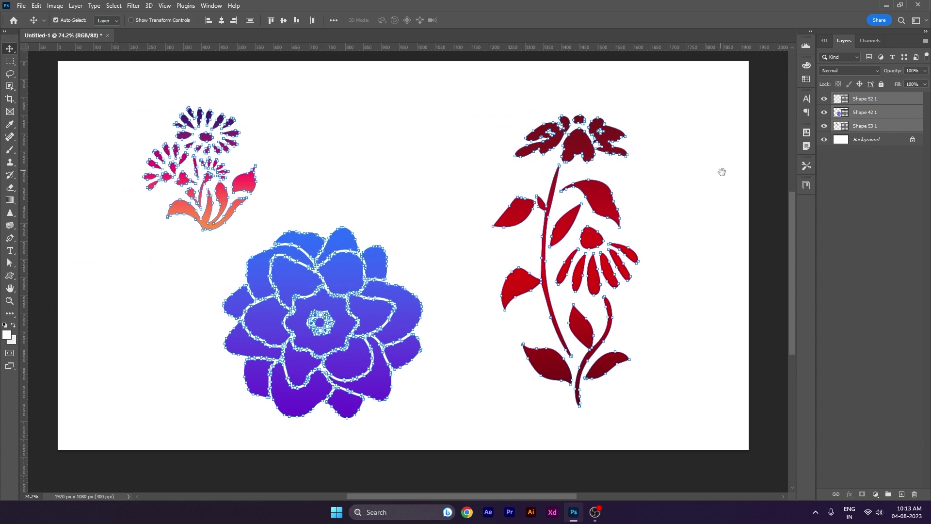
click(731, 172)
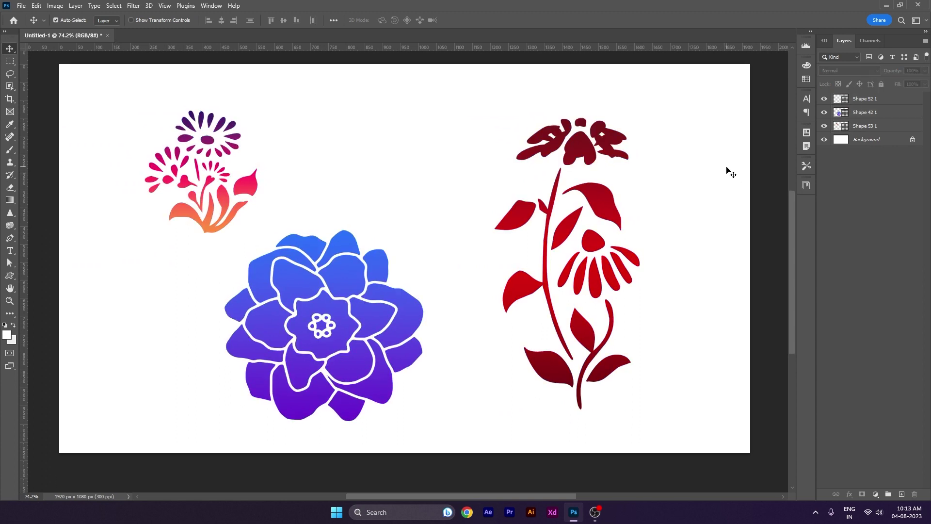
Delete the red stemmed flower, move the blue flower right and nudge the bouquet down
click(603, 216)
key(Delete)
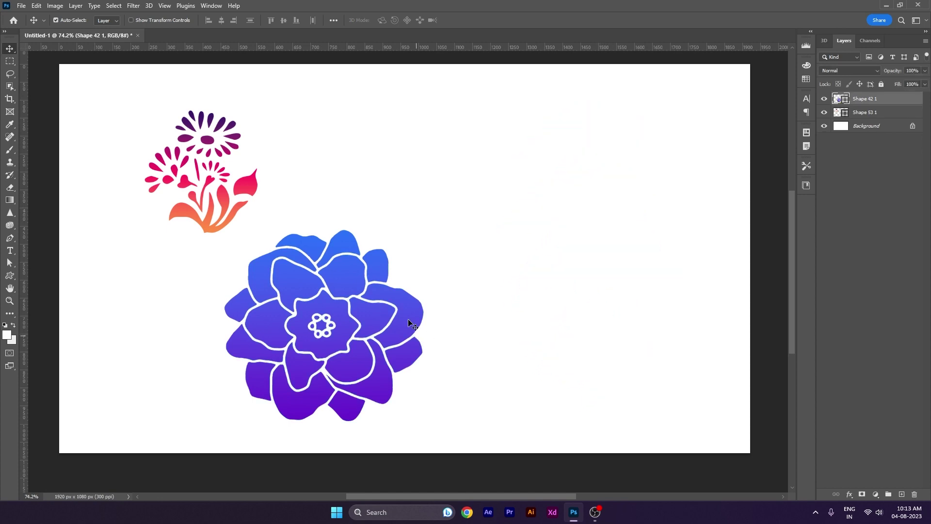
drag(419, 328, 666, 235)
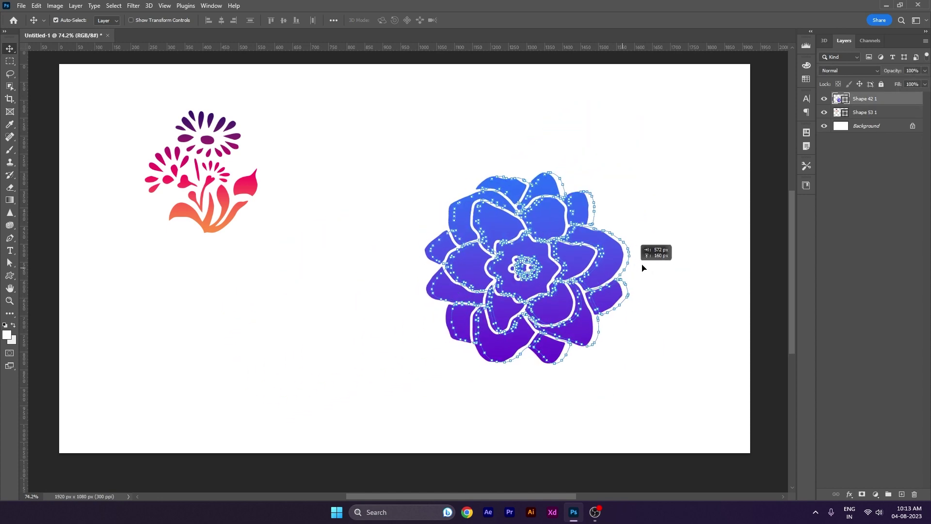
mouse_move(272, 185)
mouse_down()
mouse_move(285, 241)
mouse_move(426, 235)
mouse_up()
Scale the pink bouquet to about 208% with Ctrl+T and shift the blue flower down-left
key(ctrl+t)
drag(399, 263, 363, 284)
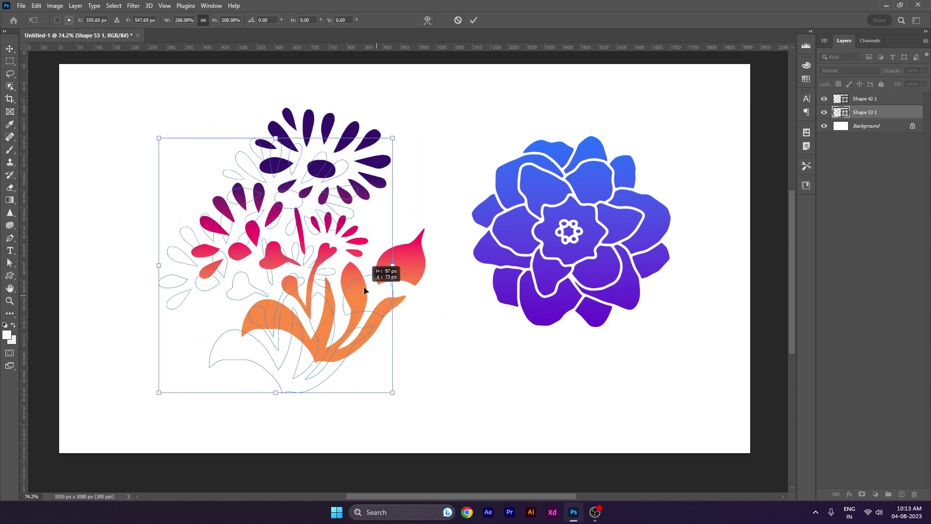
key(Return)
mouse_move(516, 269)
mouse_down()
mouse_move(539, 304)
mouse_move(542, 294)
mouse_up()
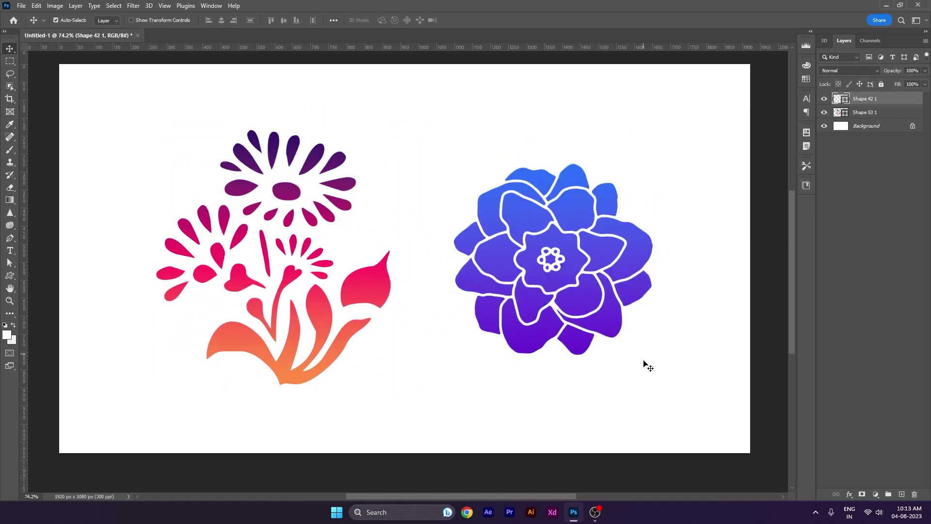